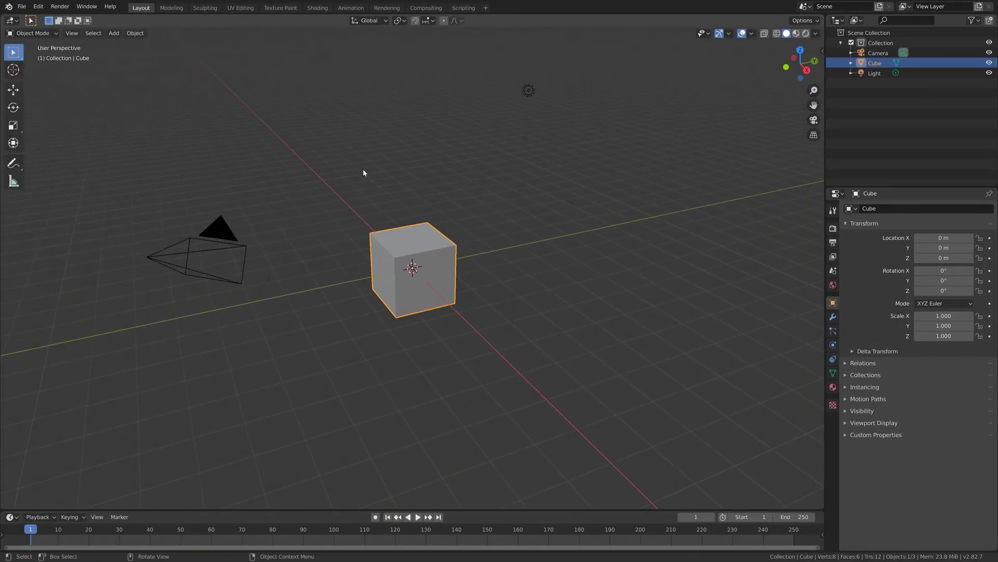
# Scale the cube uniformly to 6.66, then stretch it along Z to 18.94
pyautogui.scroll(-6, 444, 217)
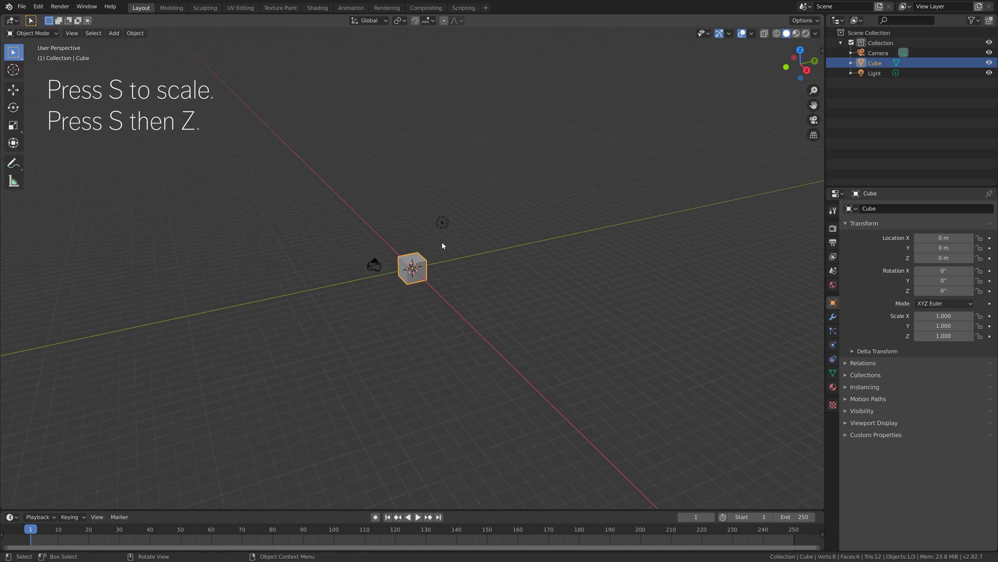
pyautogui.press('s')
pyautogui.click(584, 165)
pyautogui.press('s')
pyautogui.press('z')
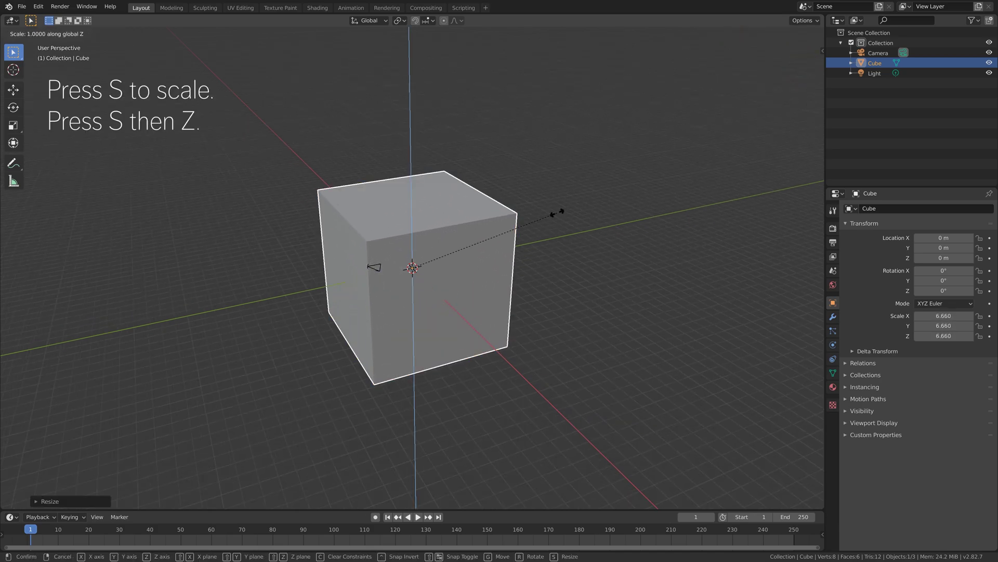
pyautogui.click(28, 237)
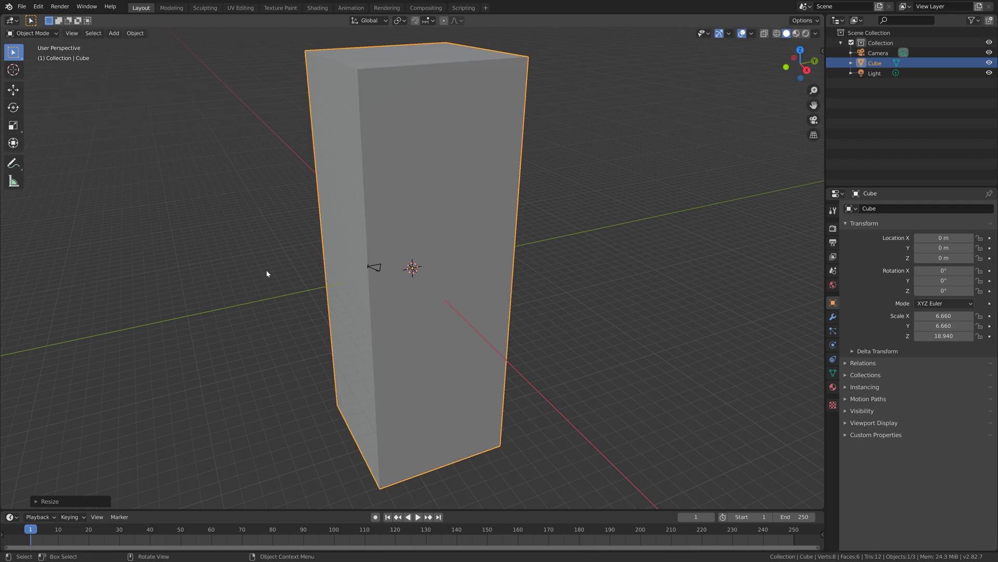
# Enable Fluid physics on the cube and set its type to Domain
pyautogui.click(833, 345)
pyautogui.click(942, 237)
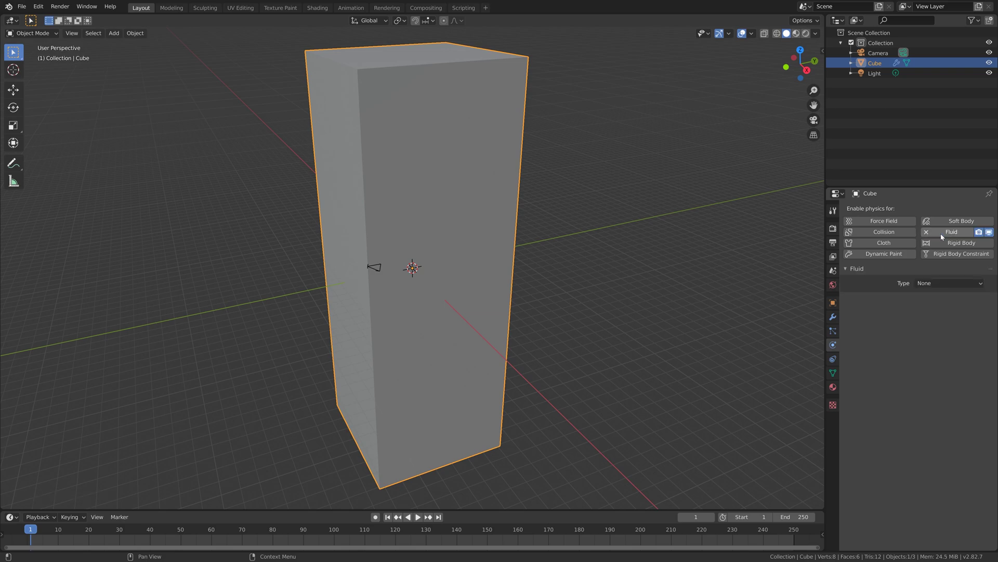
pyautogui.click(933, 283)
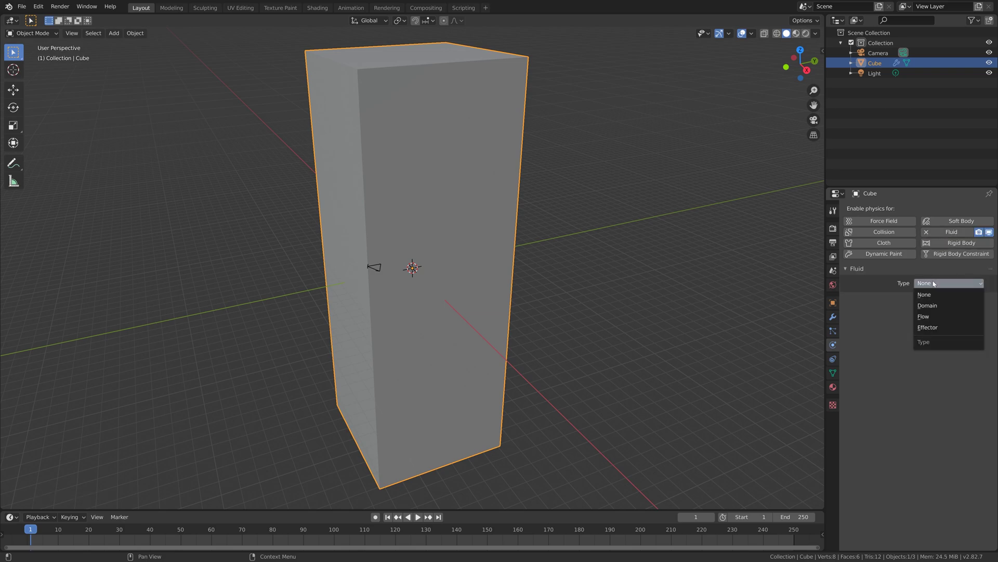
pyautogui.click(939, 307)
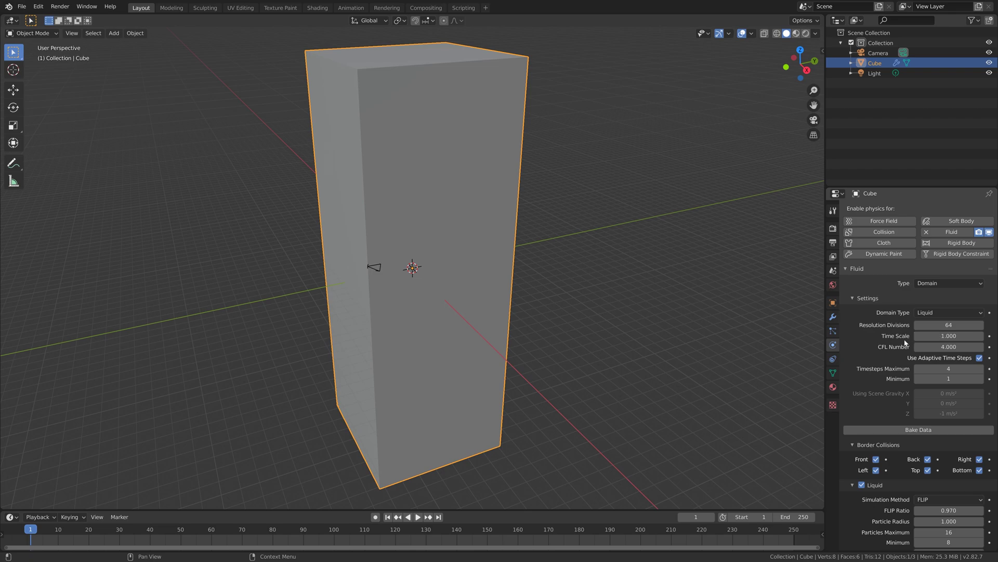
# Enable the liquid's Mesh output with Upres Factor 4 and Particle Radius 1
pyautogui.scroll(-3, 903, 344)
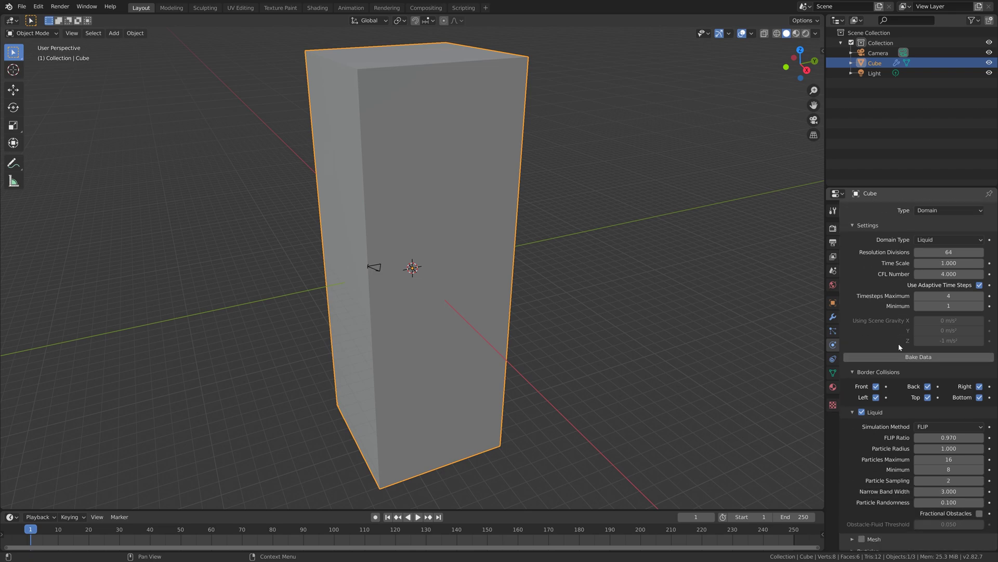
pyautogui.scroll(-4, 889, 374)
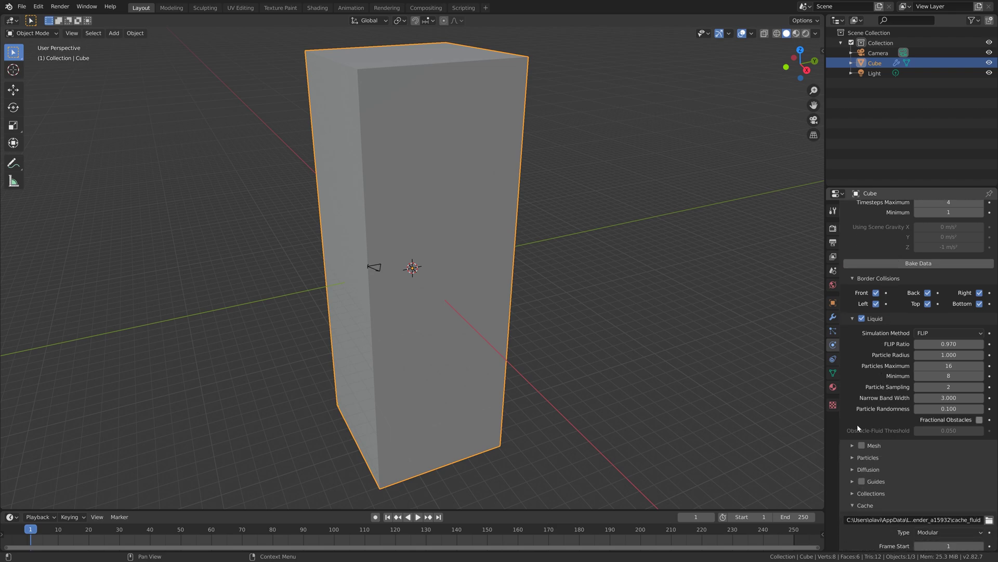
pyautogui.scroll(-3, 862, 446)
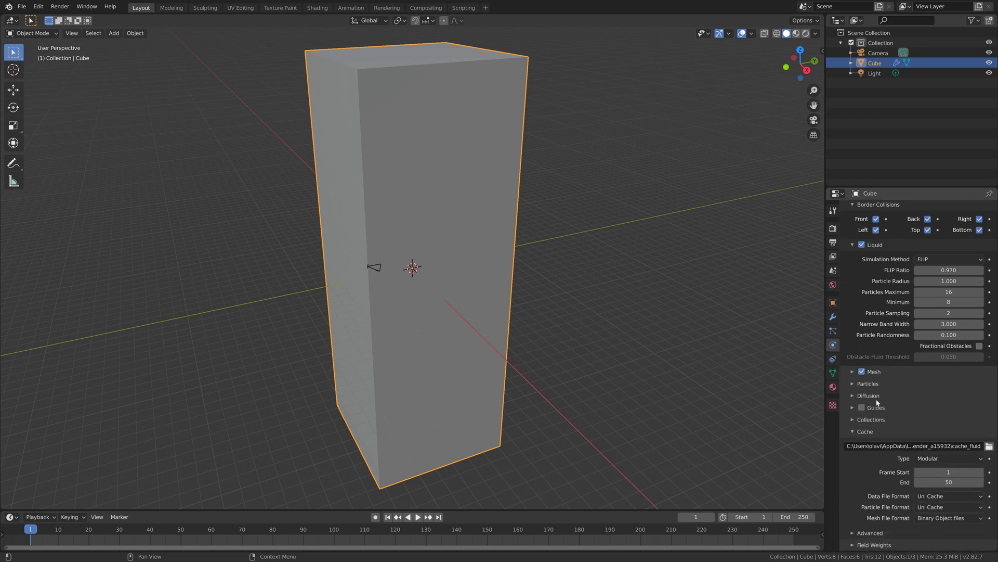
pyautogui.click(853, 371)
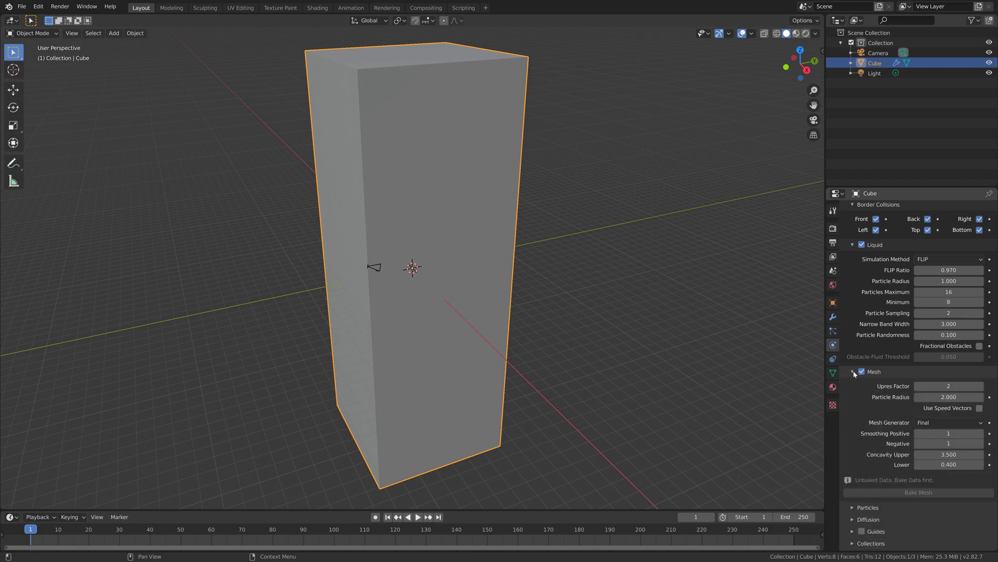
pyautogui.click(944, 385)
pyautogui.press('Return')
pyautogui.click(944, 397)
pyautogui.write('1')
pyautogui.press('Return')
pyautogui.scroll(-4, 903, 431)
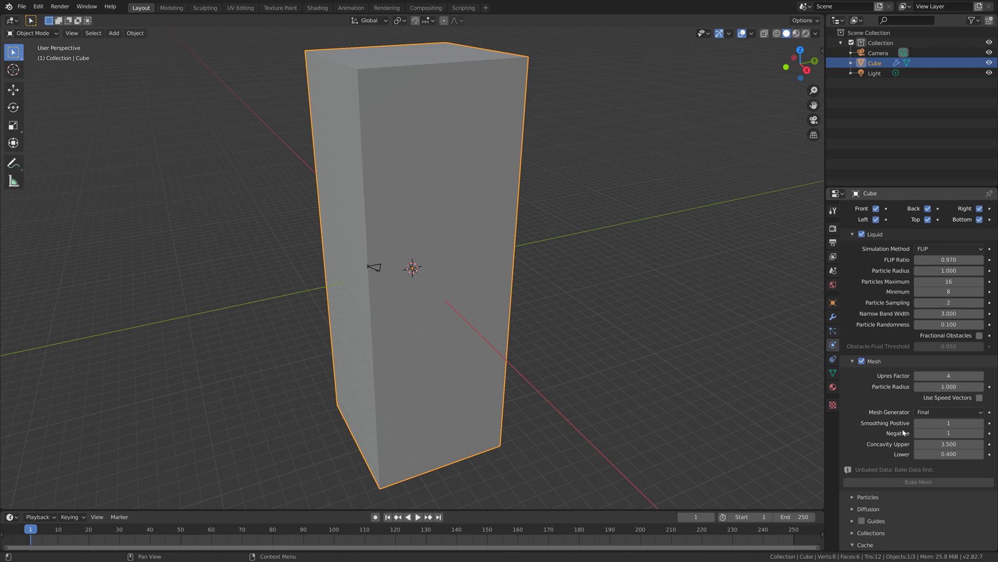
pyautogui.scroll(-2, 903, 430)
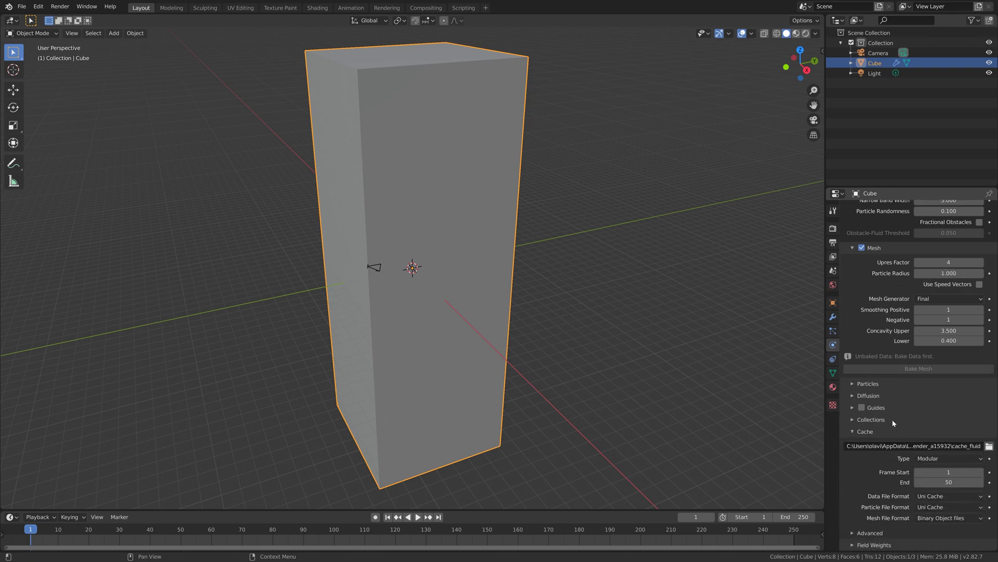
# Apply the Water viscosity preset in the domain's Diffusion settings
pyautogui.click(879, 396)
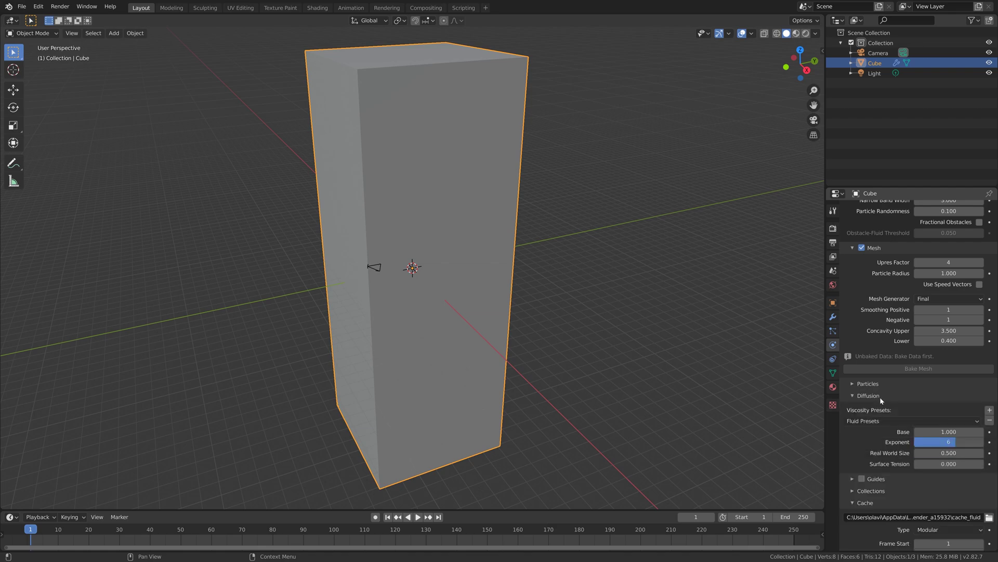
pyautogui.click(880, 422)
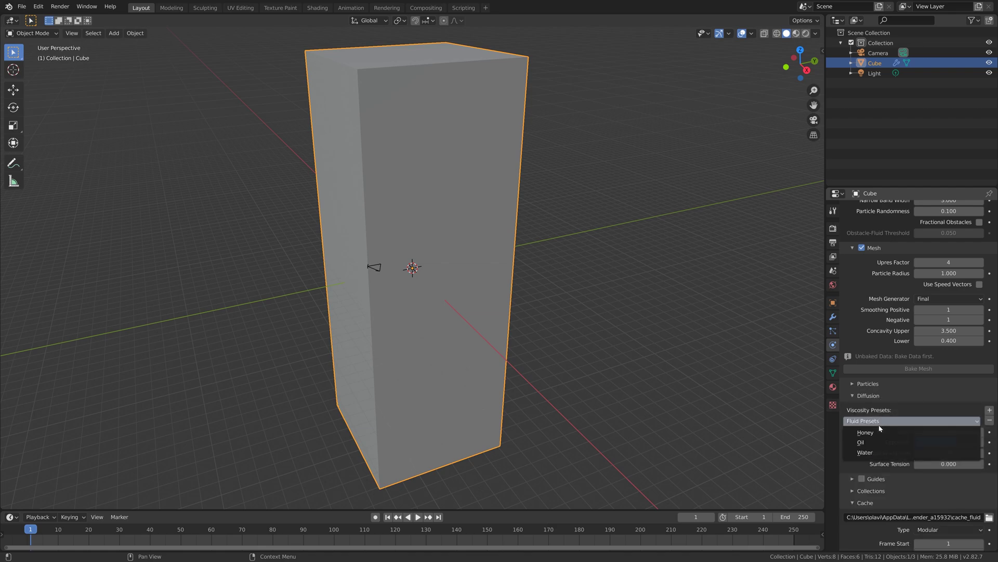
pyautogui.click(866, 451)
pyautogui.click(870, 396)
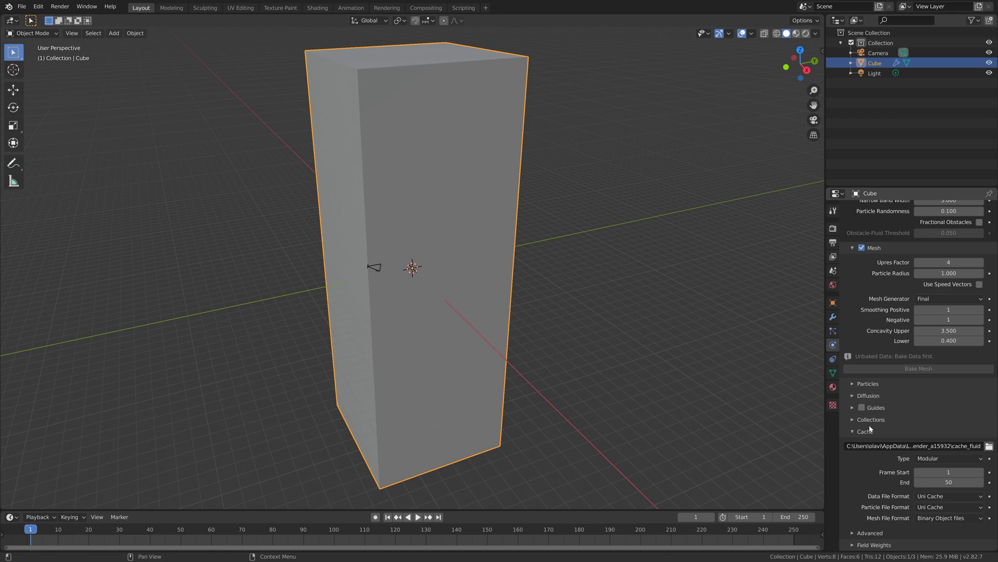
# Set the cache end frame to 300 and store the cache in the Temp folder
pyautogui.click(949, 482)
pyautogui.write('50')
pyautogui.write('00')
pyautogui.press('Return')
pyautogui.click(989, 446)
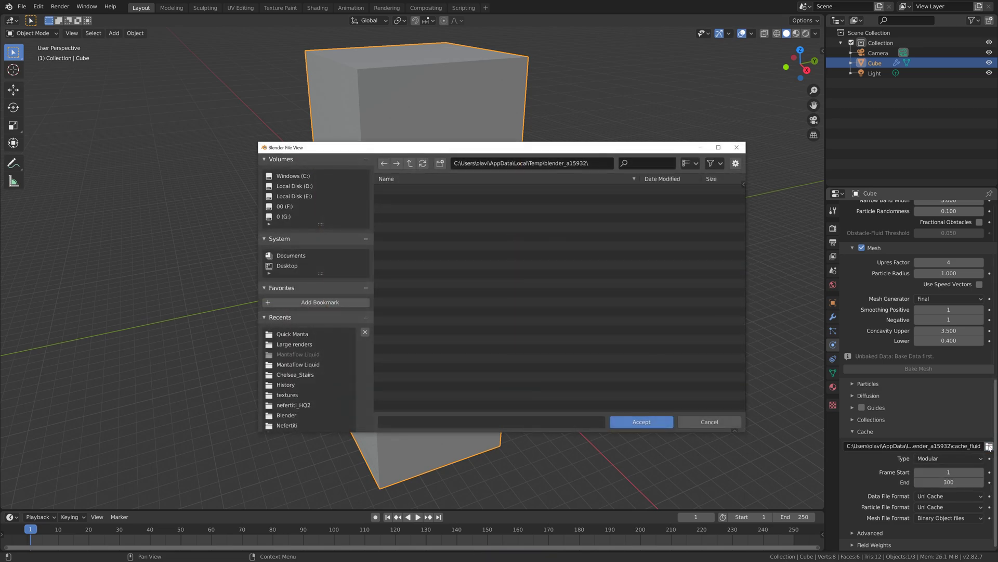
pyautogui.click(410, 164)
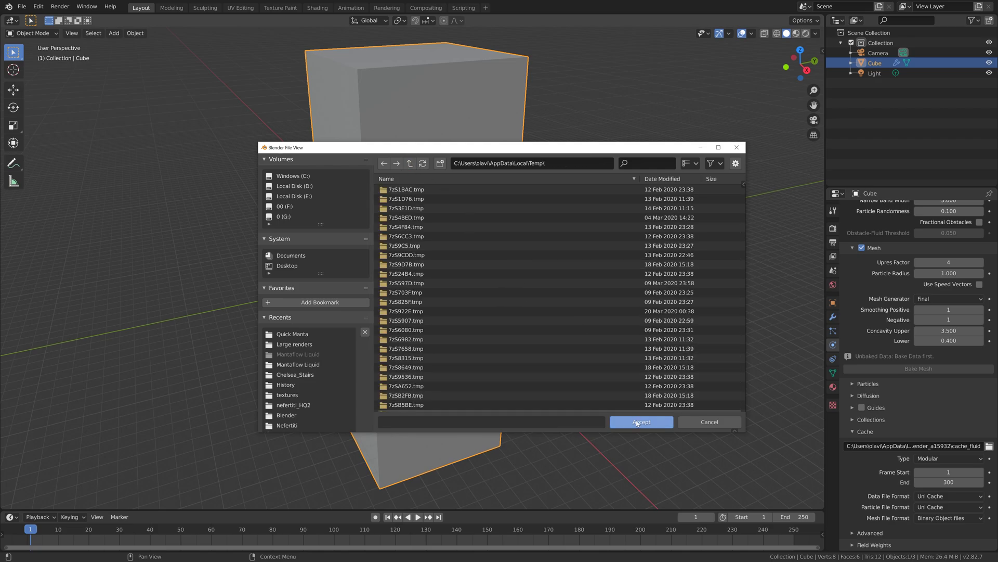
pyautogui.click(636, 422)
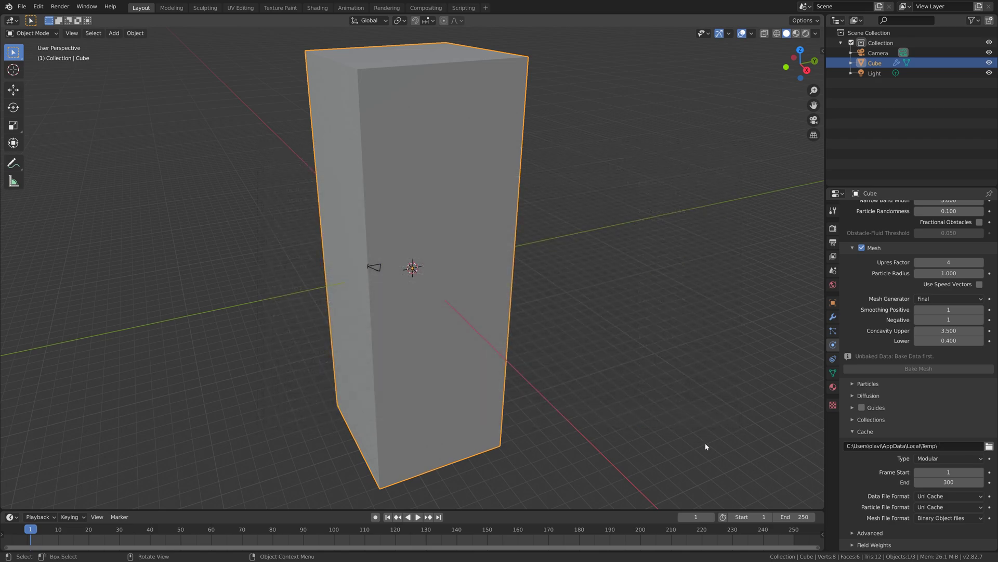
# Set the domain box's Viewport Display to Wire
pyautogui.click(834, 303)
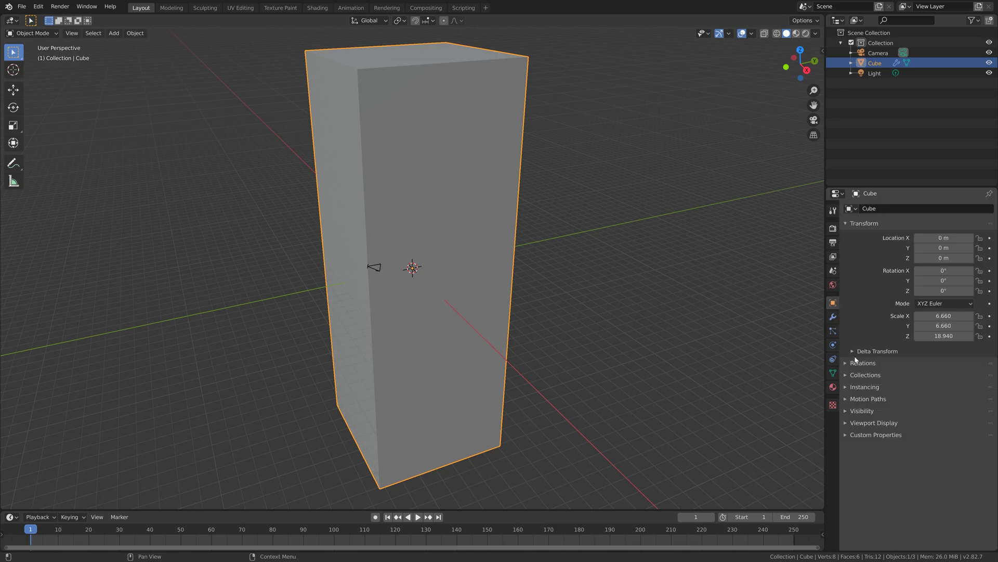
pyautogui.click(870, 424)
pyautogui.click(919, 472)
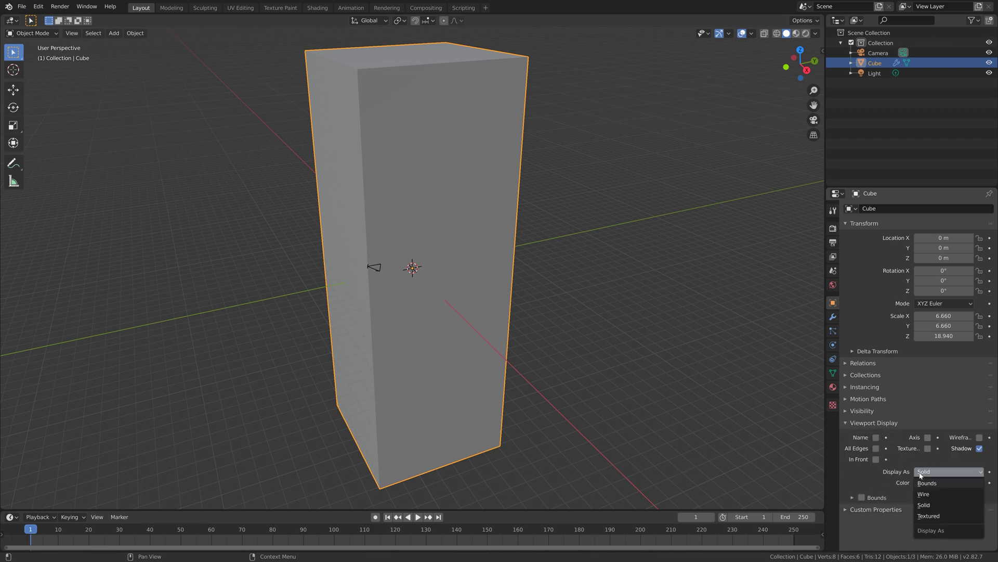
pyautogui.click(924, 494)
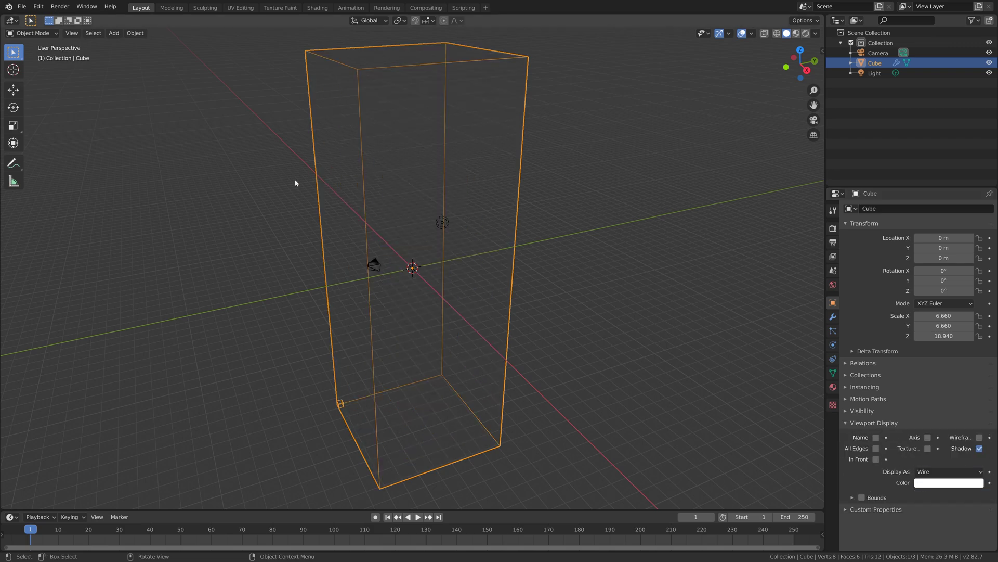
# Save the project as test.blend in the Quick Manta folder
pyautogui.click(21, 6)
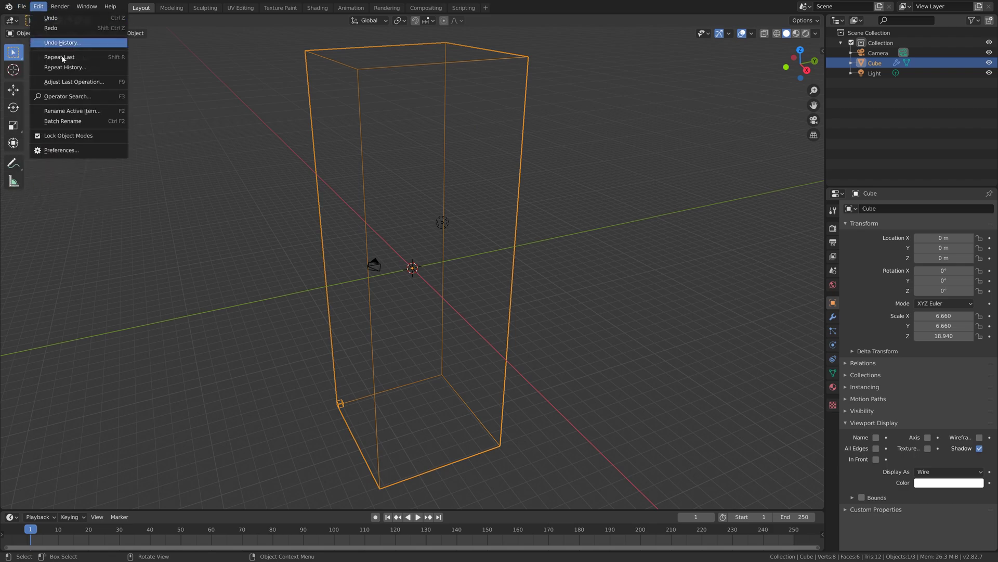
pyautogui.click(20, 7)
pyautogui.click(41, 83)
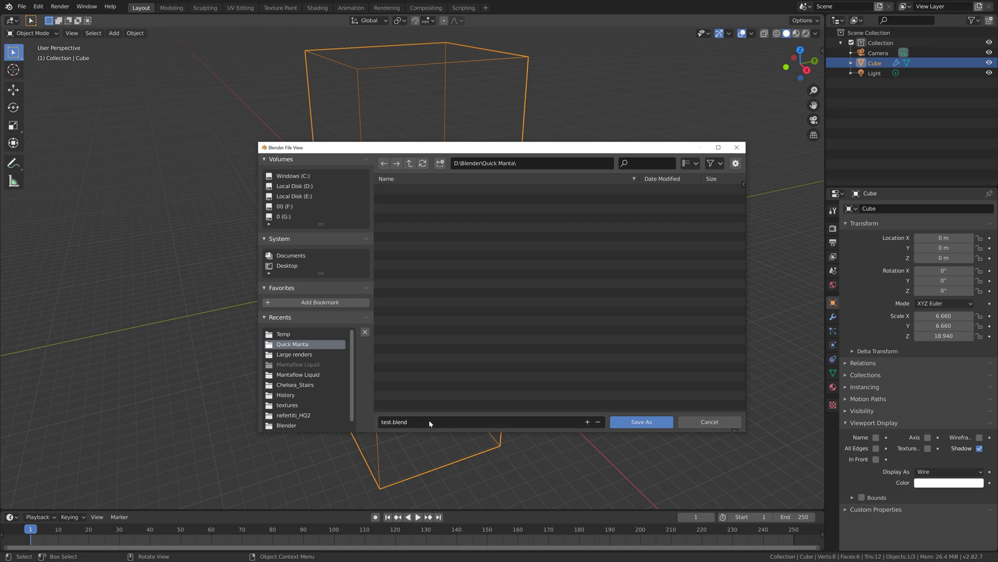
pyautogui.press('Return')
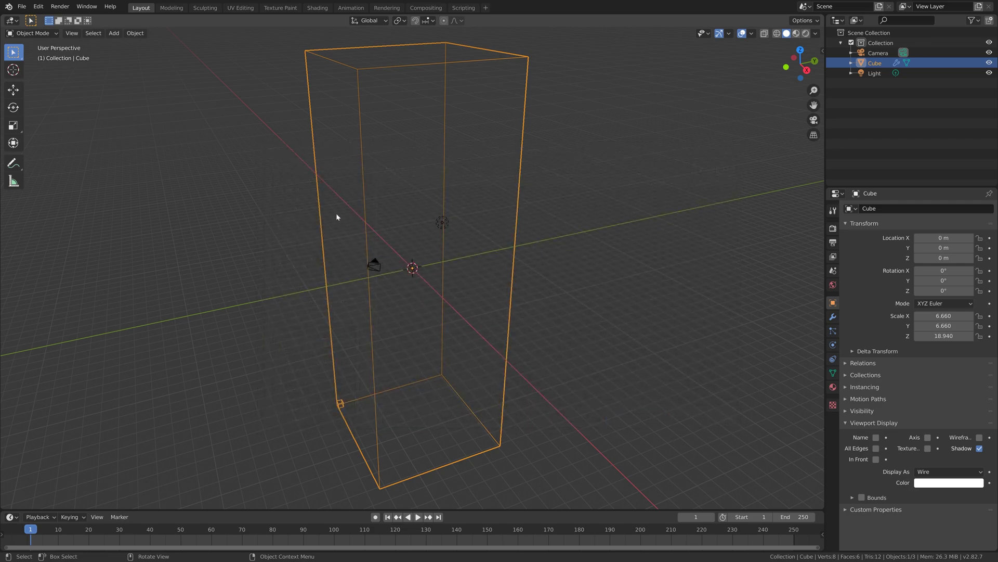
# Add a UV sphere, raise it near the top of the box, and scale it to 1.590
pyautogui.click(113, 33)
pyautogui.moveTo(151, 45)
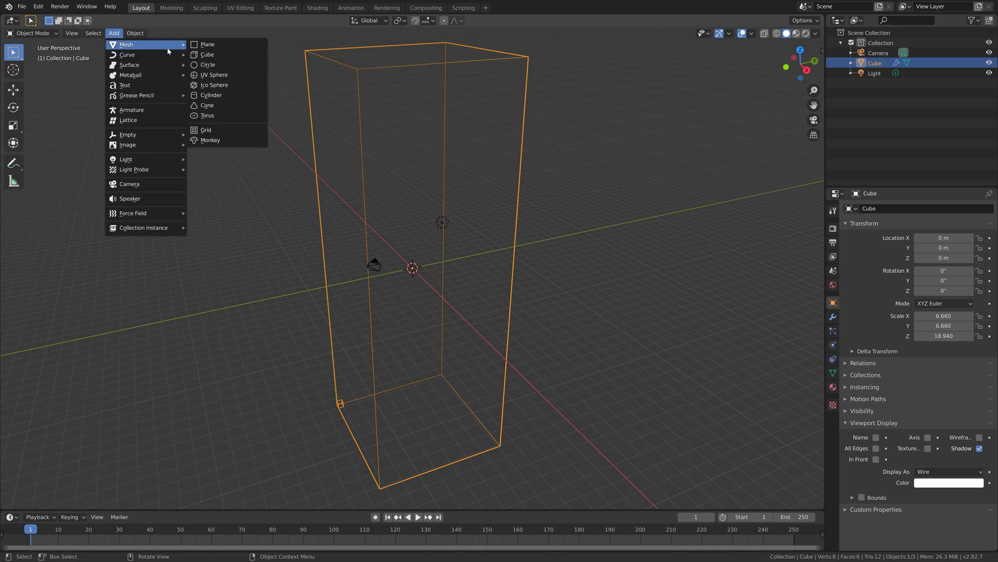
pyautogui.click(225, 76)
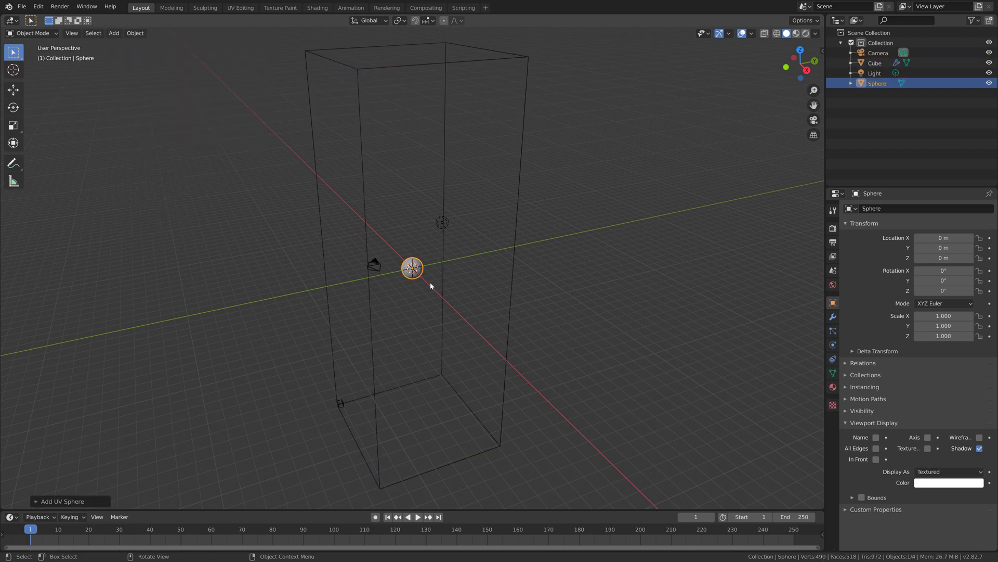
pyautogui.press('g')
pyautogui.press('z')
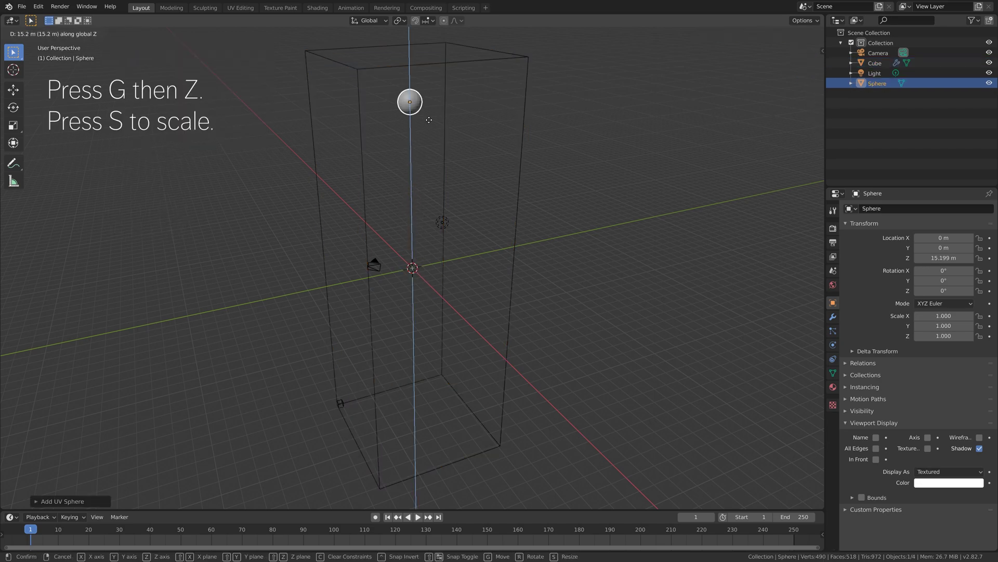
pyautogui.click(435, 122)
pyautogui.moveTo(435, 123); pyautogui.dragTo(529, 116, button='middle')
pyautogui.press('s')
pyautogui.click(466, 98)
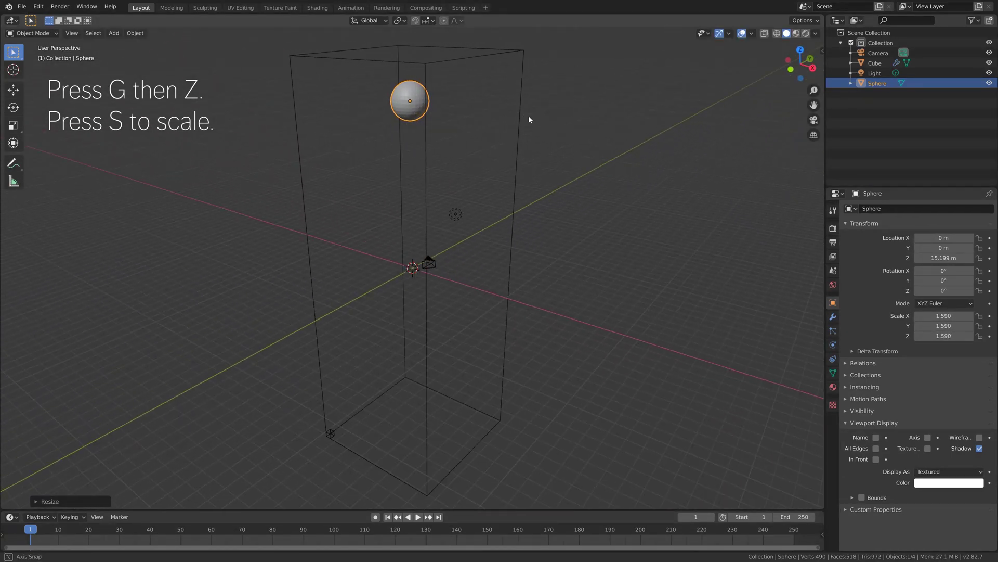
# Give the sphere a Subdivision Surface modifier and smooth shading
pyautogui.click(832, 317)
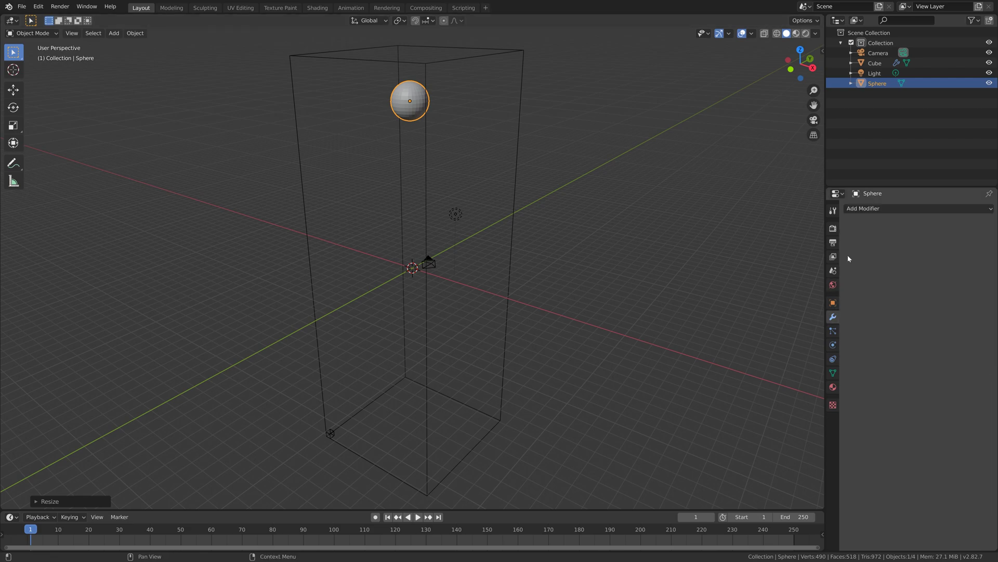
pyautogui.click(866, 208)
pyautogui.click(800, 372)
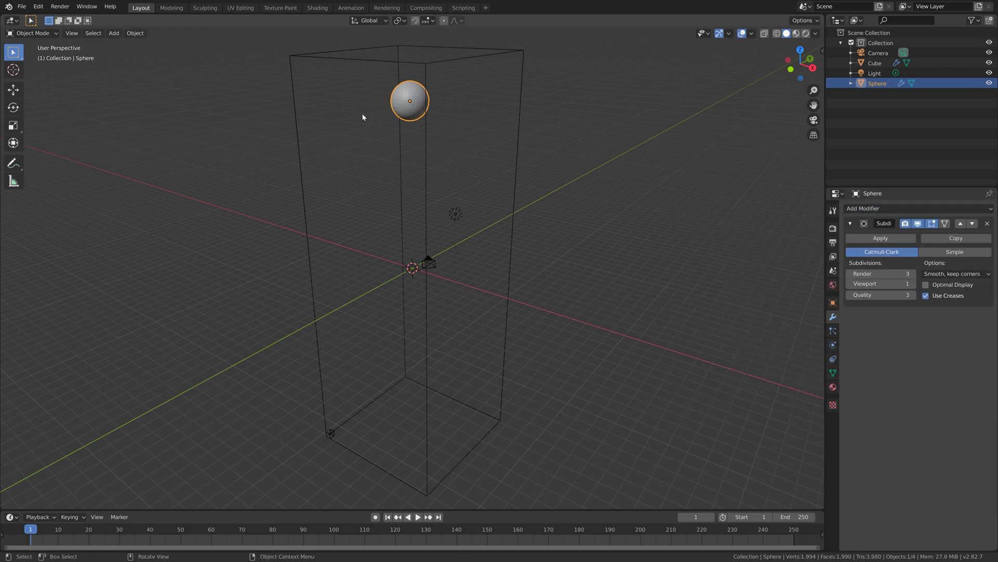
pyautogui.click(135, 33)
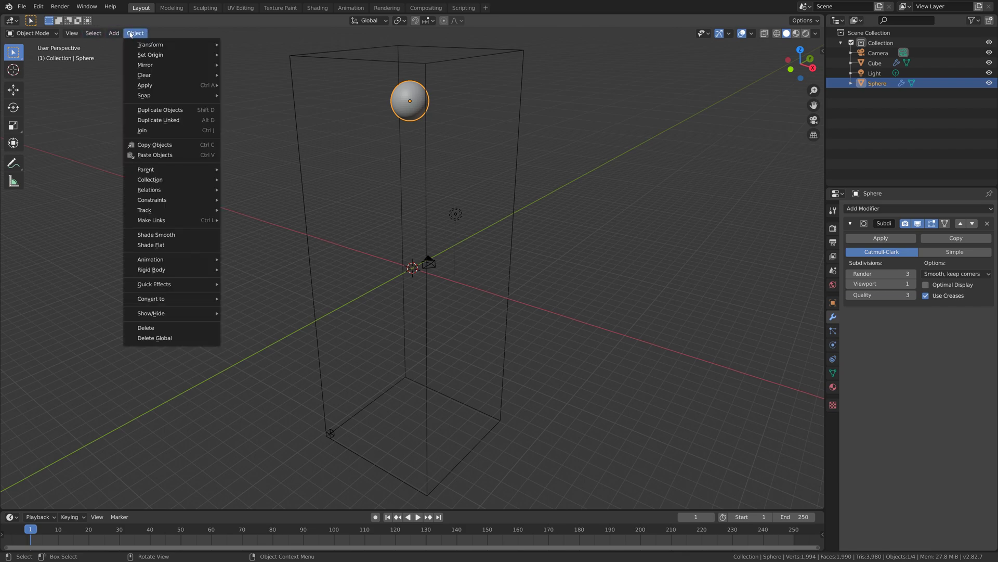
pyautogui.click(151, 235)
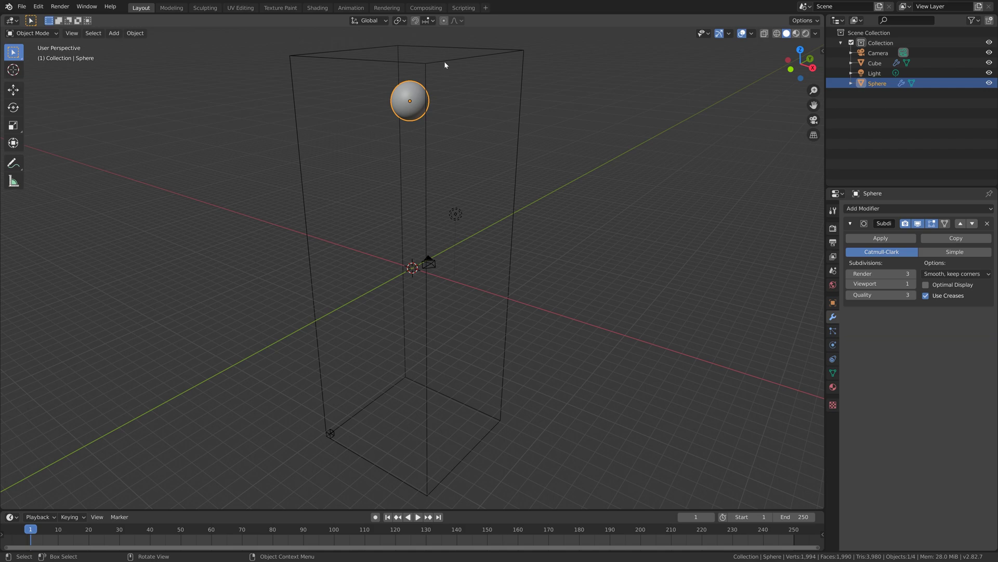
# Make the sphere a Liquid fluid Flow with Inflow behavior
pyautogui.click(832, 345)
pyautogui.click(952, 232)
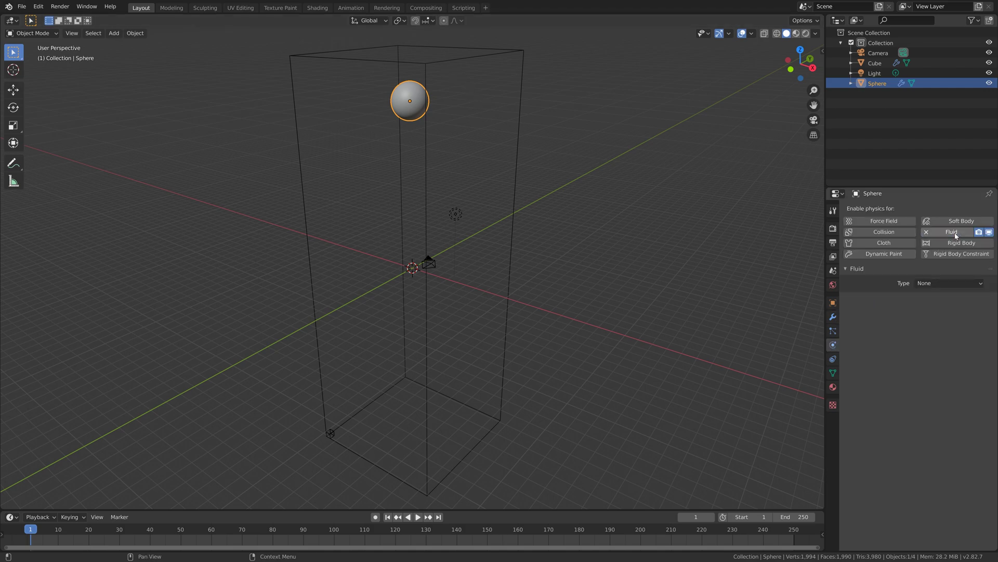
pyautogui.click(928, 283)
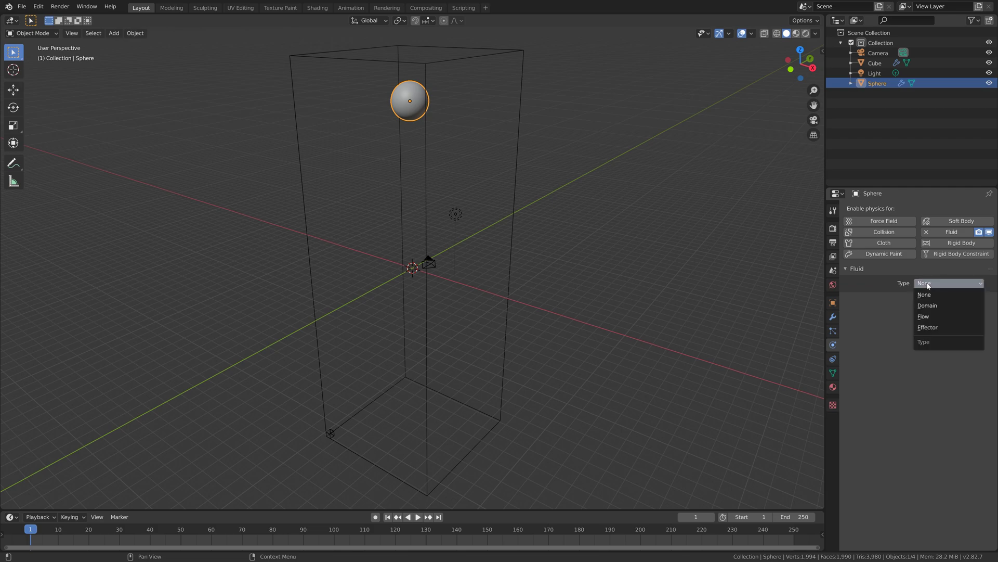
pyautogui.click(933, 316)
pyautogui.click(935, 313)
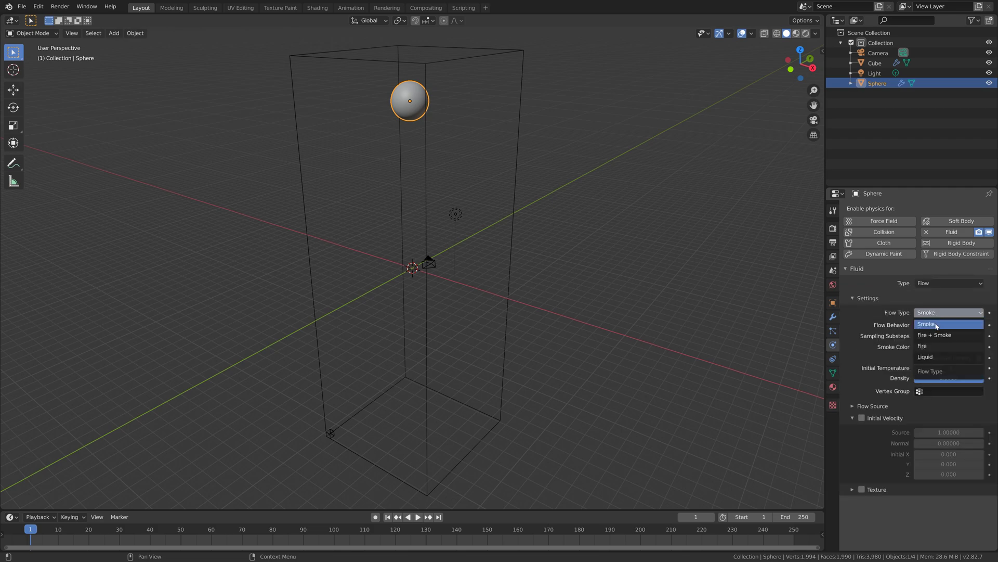
pyautogui.click(933, 351)
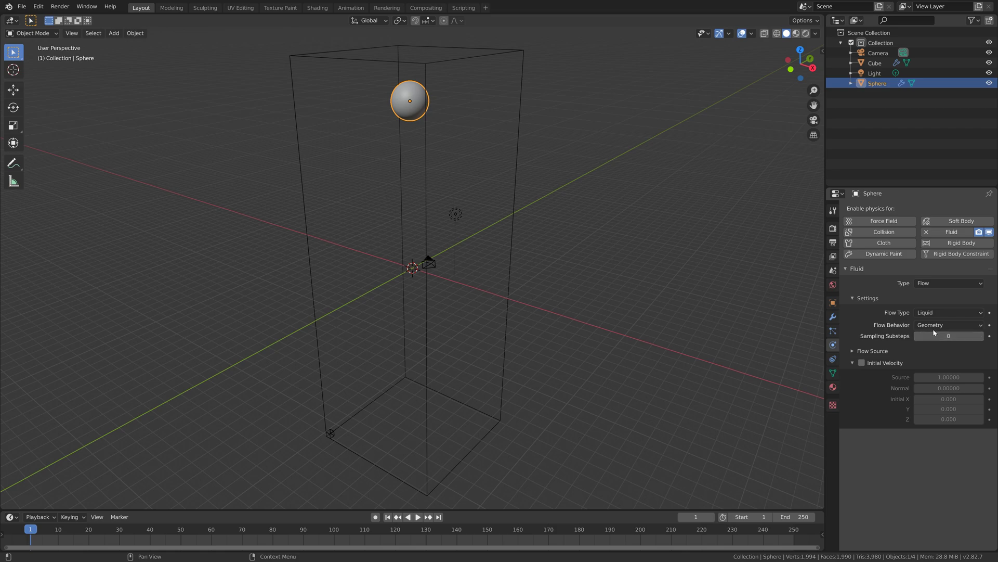
pyautogui.click(934, 326)
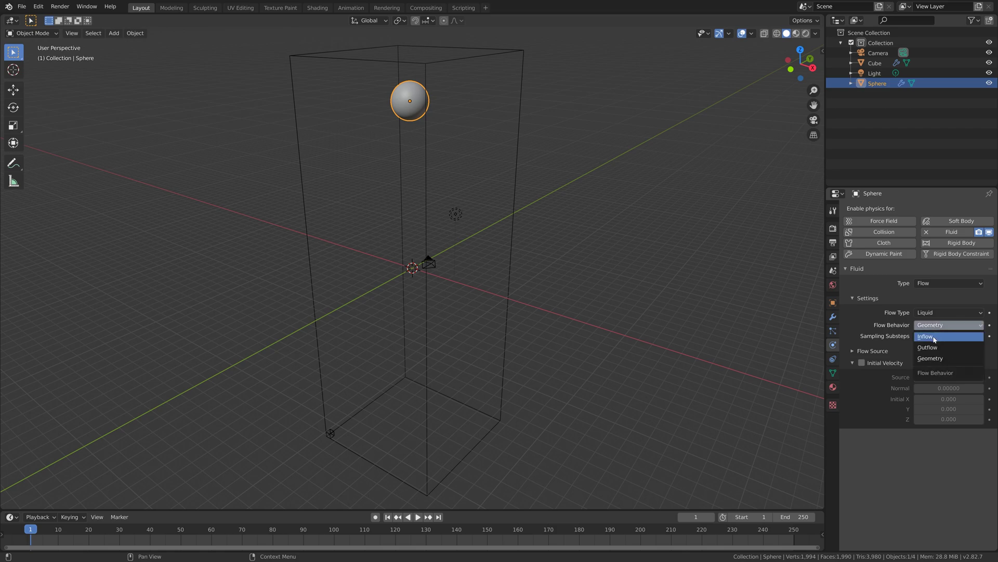
pyautogui.click(935, 337)
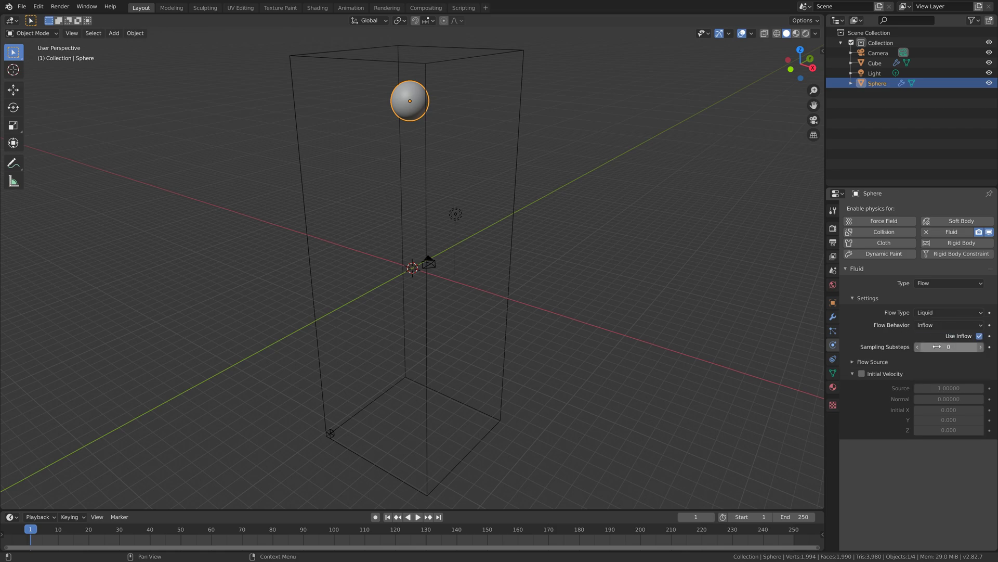
# Set Sampling Substeps to 3 and enable initial velocity with Source 0.1
pyautogui.click(949, 347)
pyautogui.write('3')
pyautogui.press('Return')
pyautogui.click(862, 374)
pyautogui.click(936, 388)
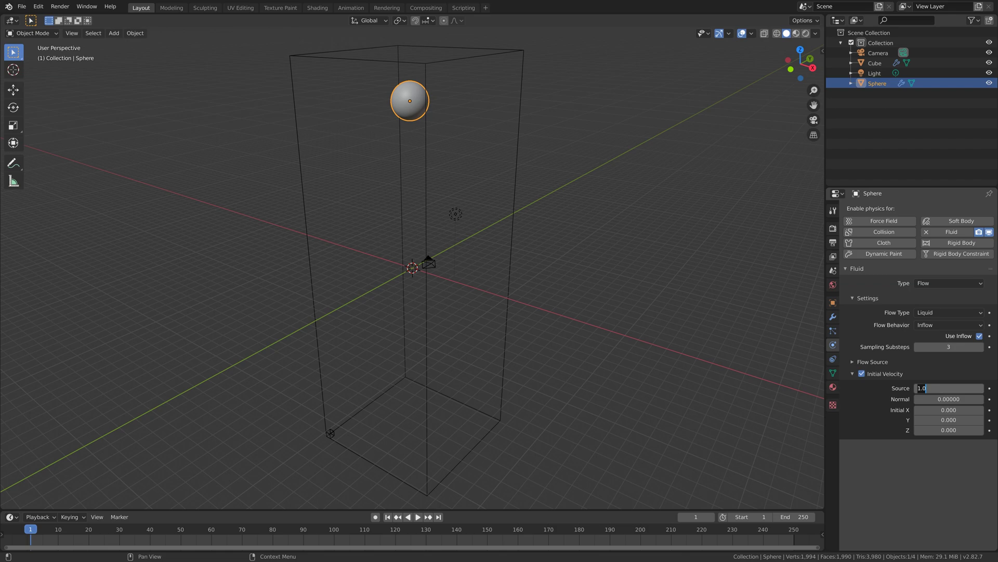
pyautogui.write('0.1')
pyautogui.press('Return')
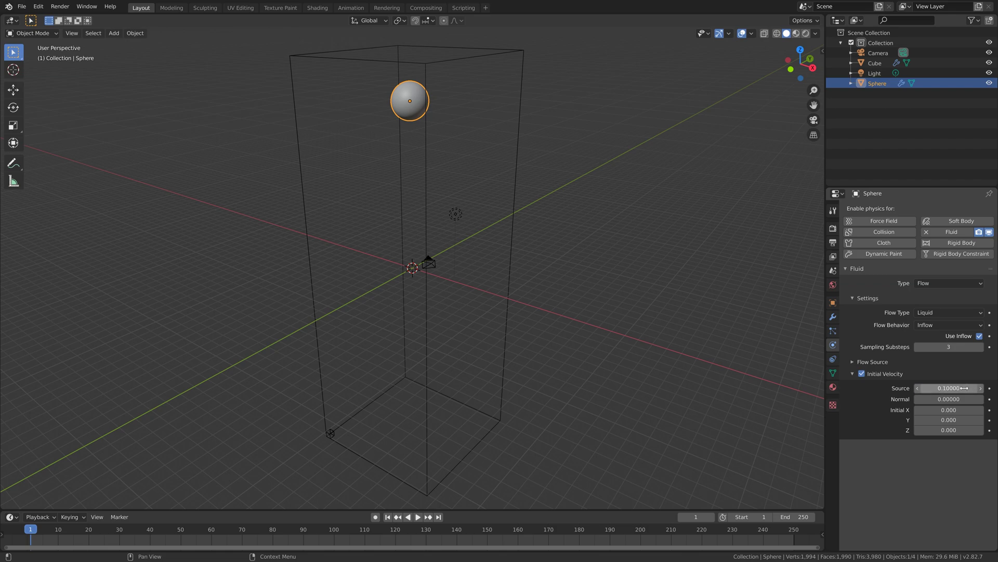
# Set the scene end frame to 300 and keyframe Inflow behavior at frame 250
pyautogui.click(793, 516)
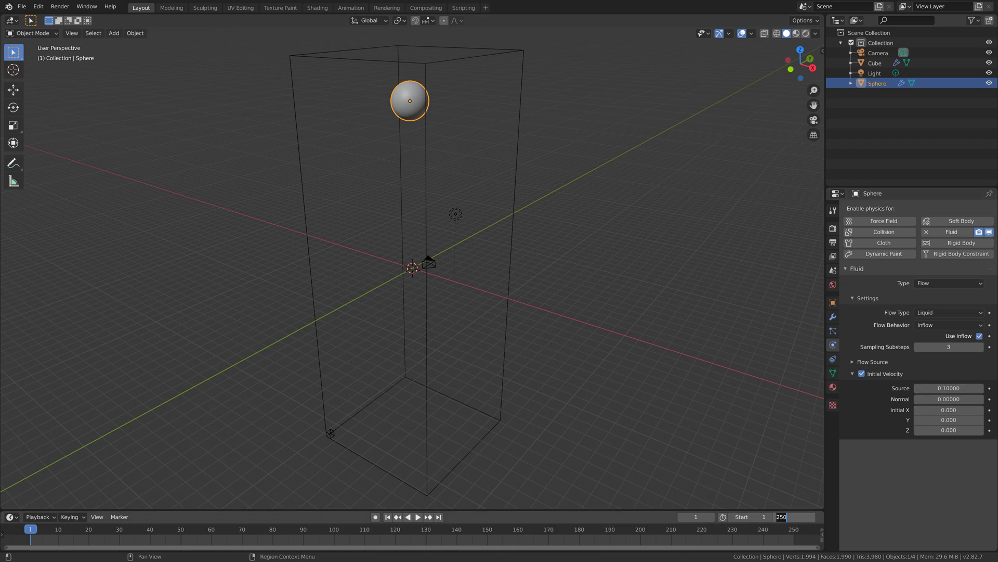
pyautogui.write('300')
pyautogui.press('Return')
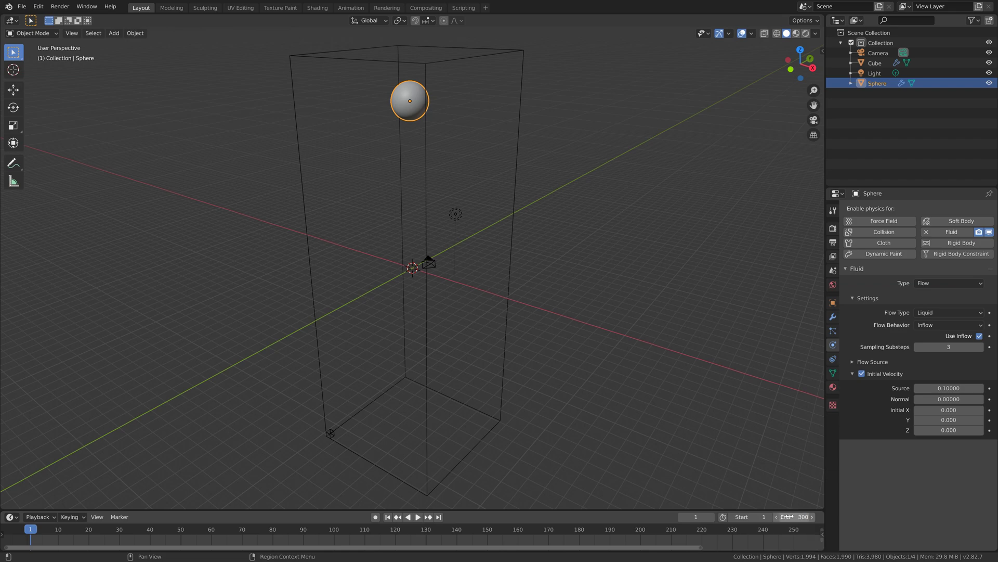
pyautogui.click(684, 517)
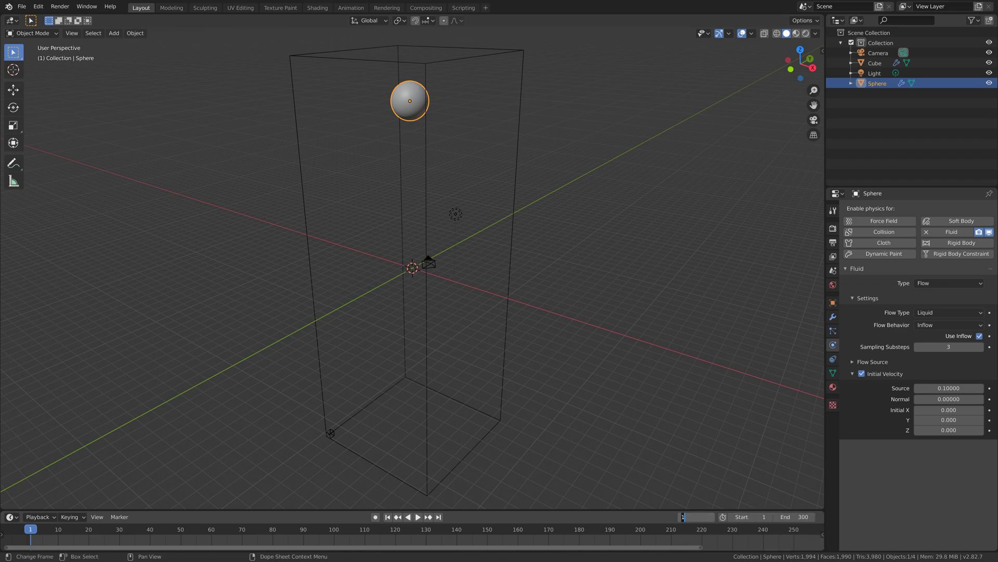
pyautogui.write('250')
pyautogui.press('Return')
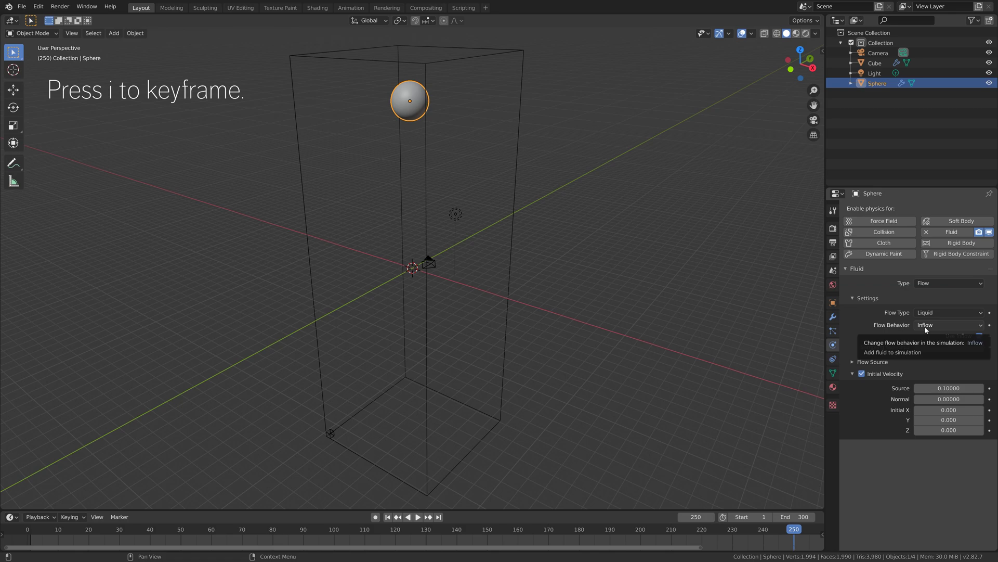
pyautogui.press('i')
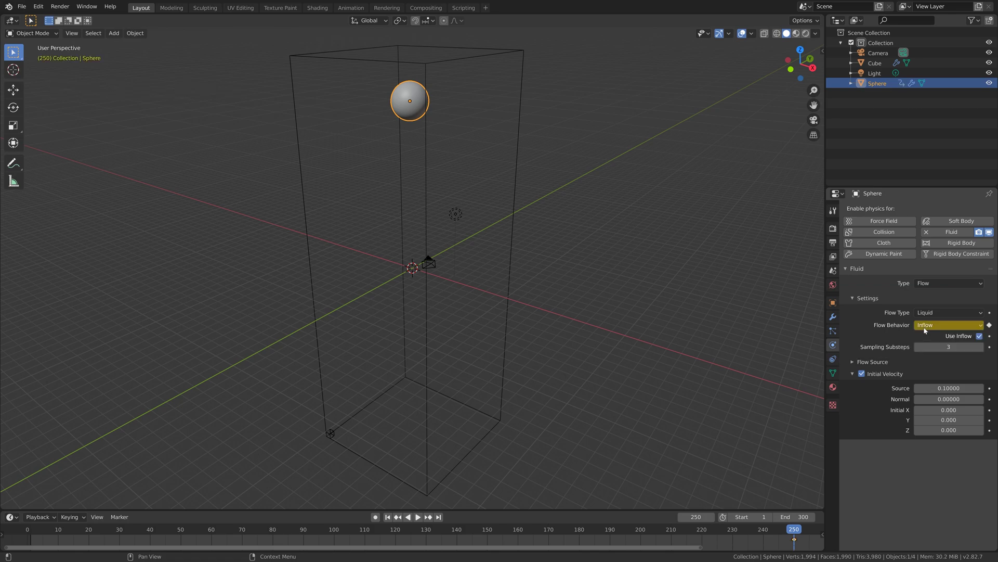
# Keyframe the flow behavior as Geometry at frame 251, then preview the playback
pyautogui.click(718, 516)
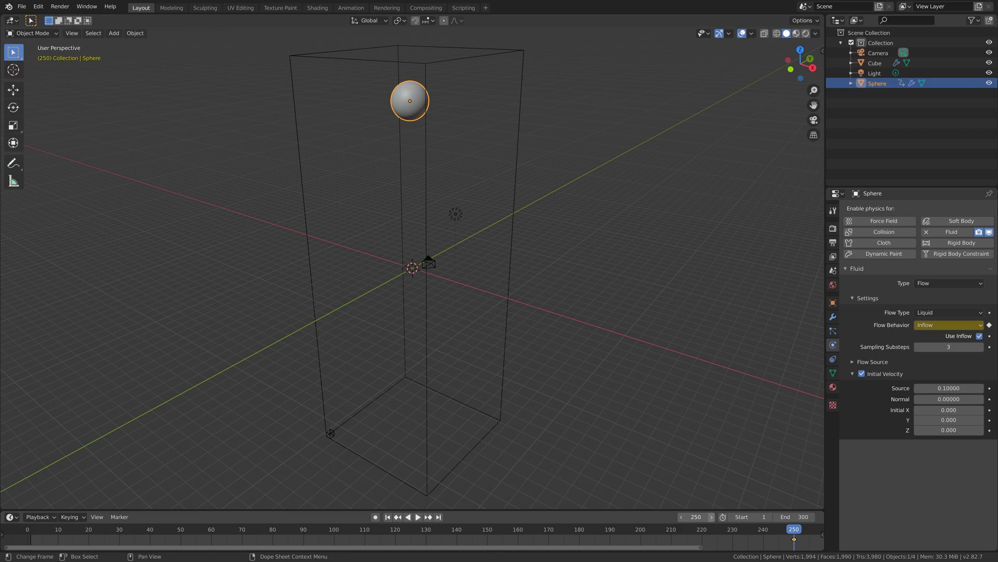
pyautogui.click(929, 326)
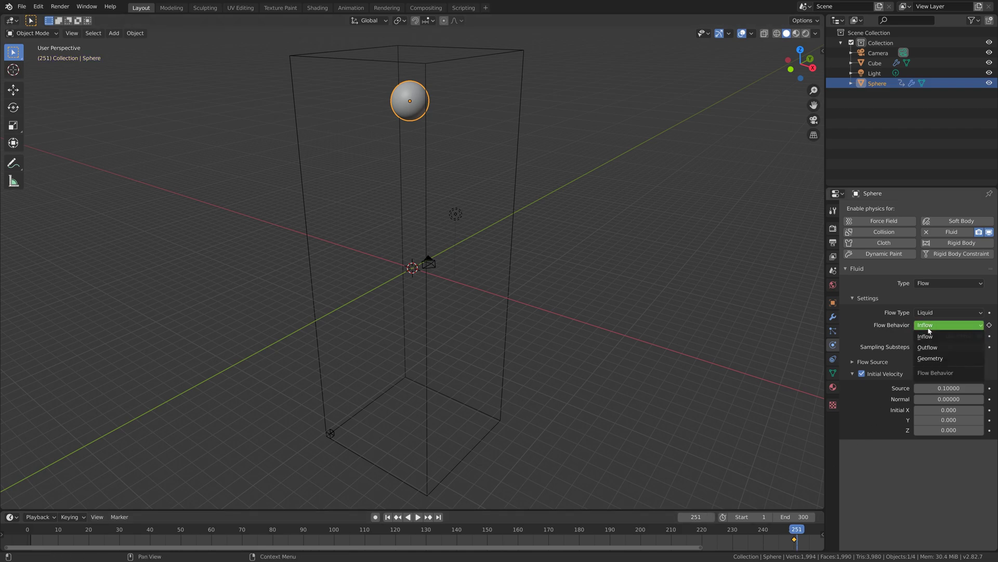
pyautogui.click(932, 358)
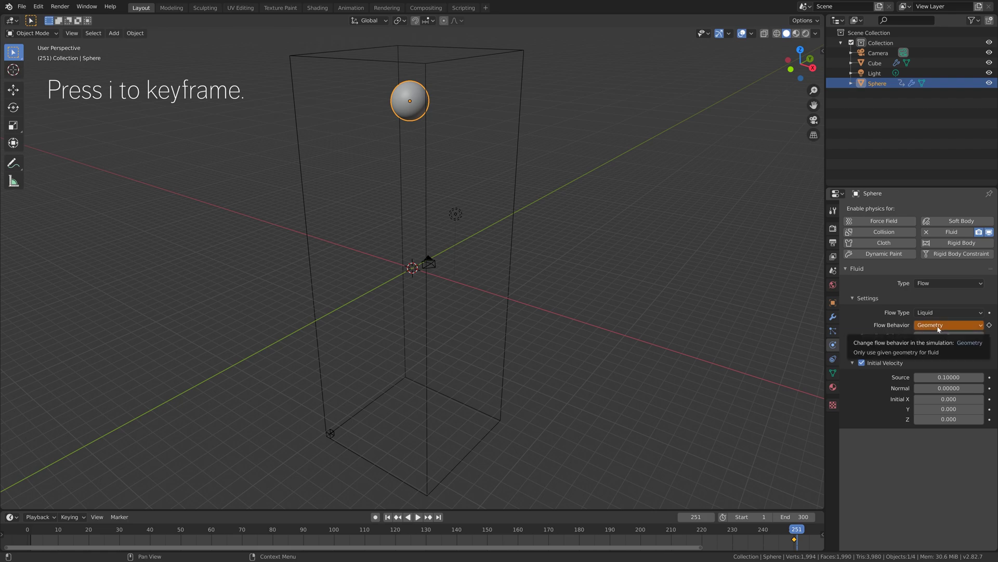
pyautogui.press('i')
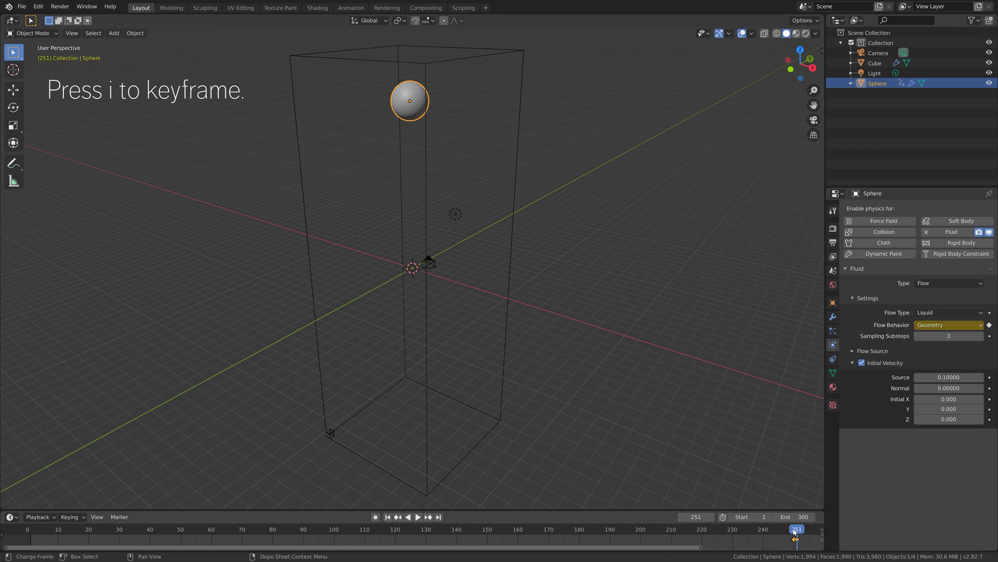
pyautogui.press('space')
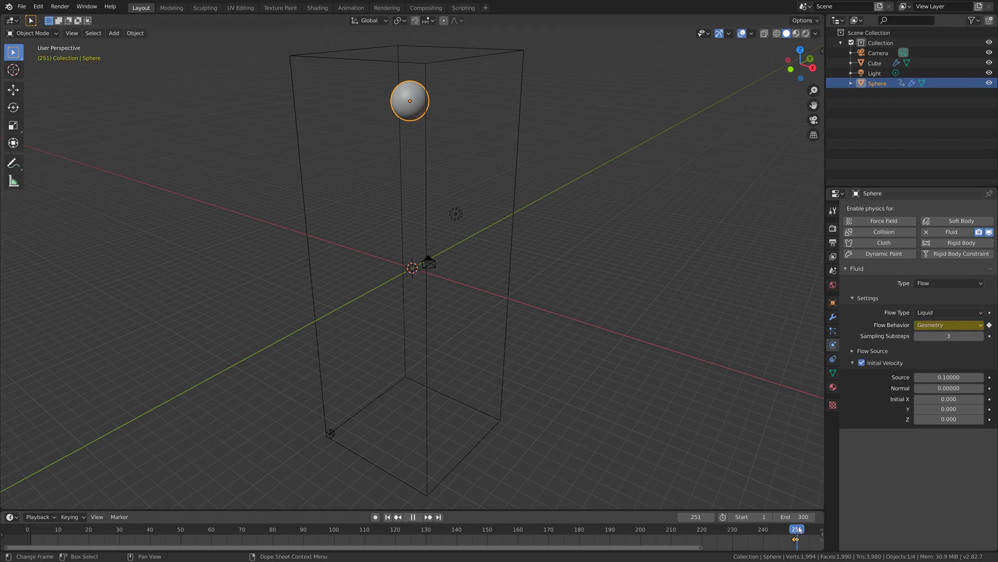
pyautogui.press('Escape')
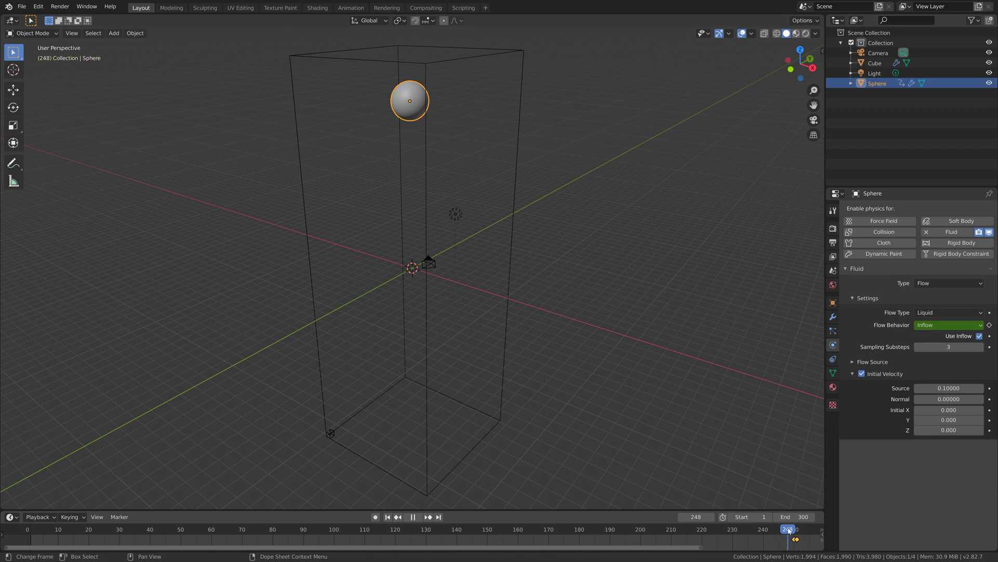
# Select the domain box and bake its fluid simulation data
pyautogui.click(443, 61)
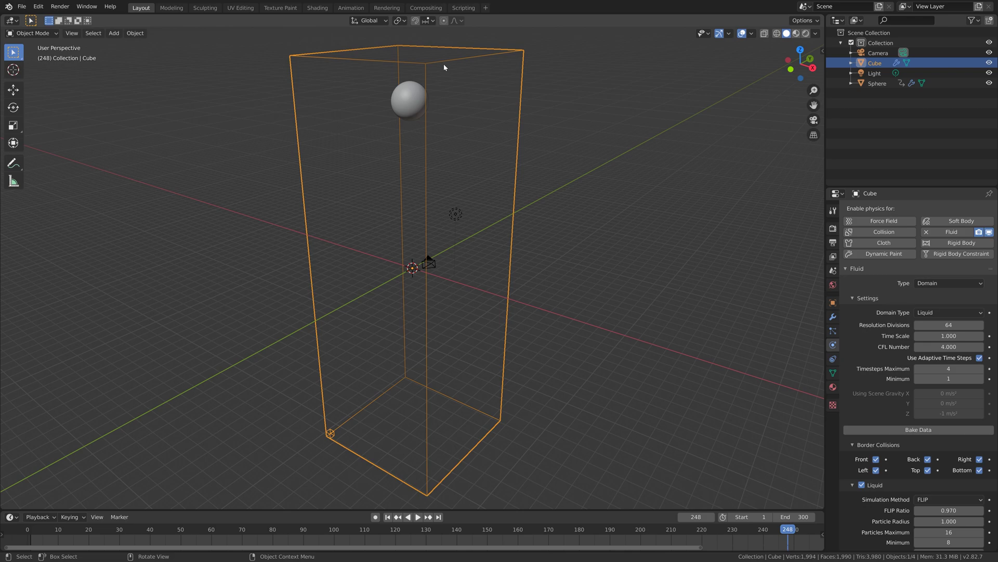
pyautogui.scroll(-4, 886, 363)
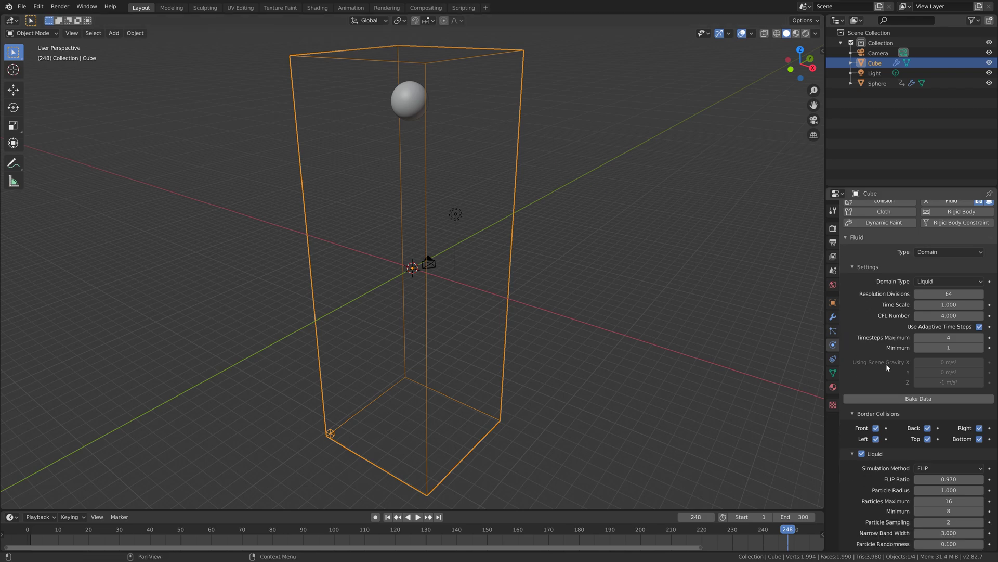
pyautogui.click(891, 347)
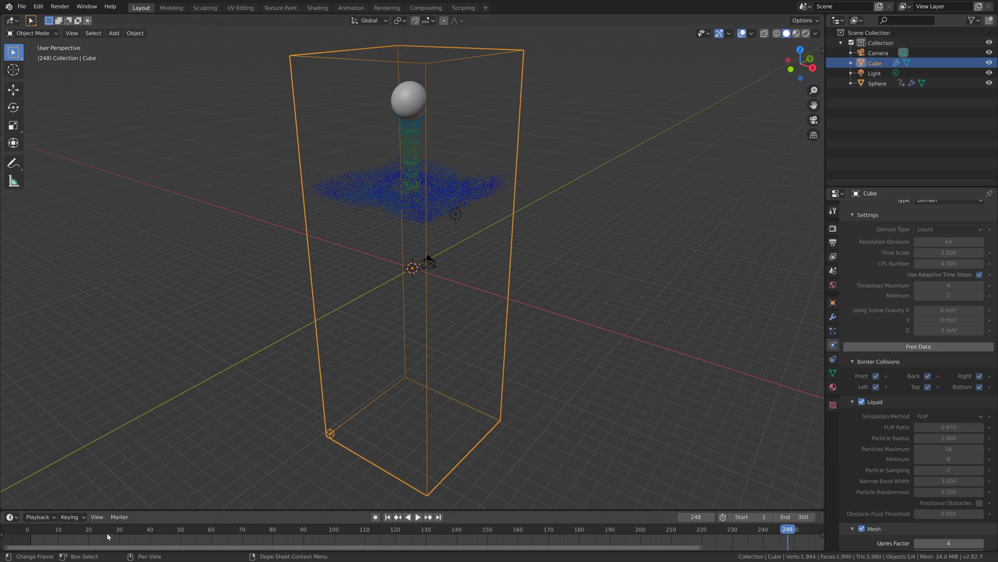
# Play the baked liquid simulation from an early frame, viewing the domain from the front
pyautogui.click(59, 537)
pyautogui.press('space')
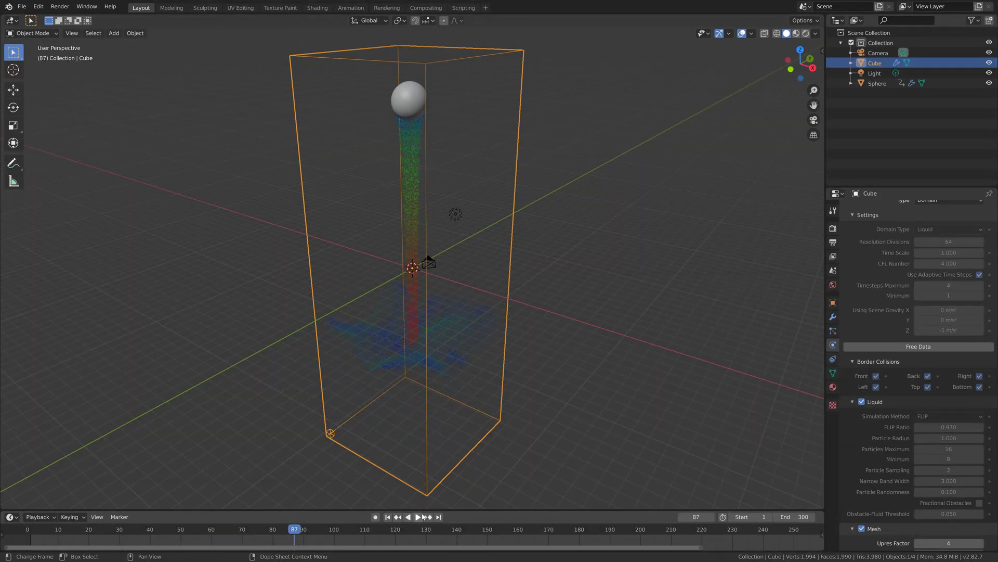
pyautogui.moveTo(486, 468); pyautogui.dragTo(554, 406, button='middle')
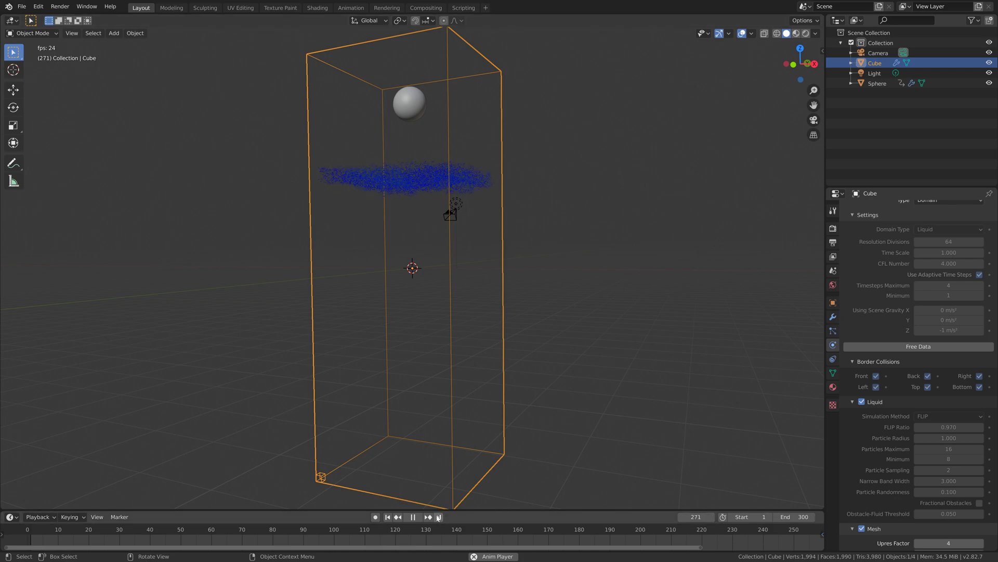
pyautogui.click(413, 517)
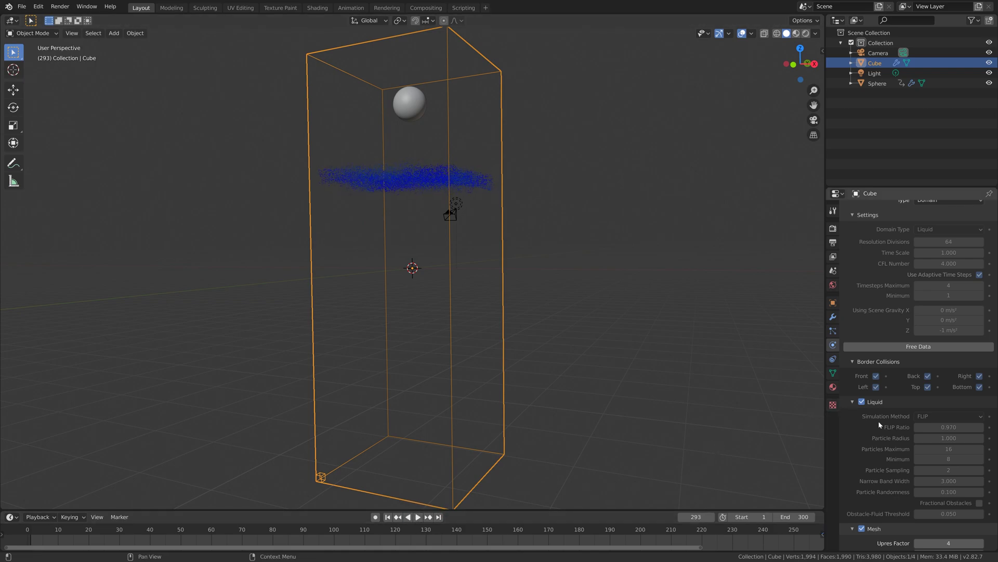
pyautogui.scroll(-12, 878, 420)
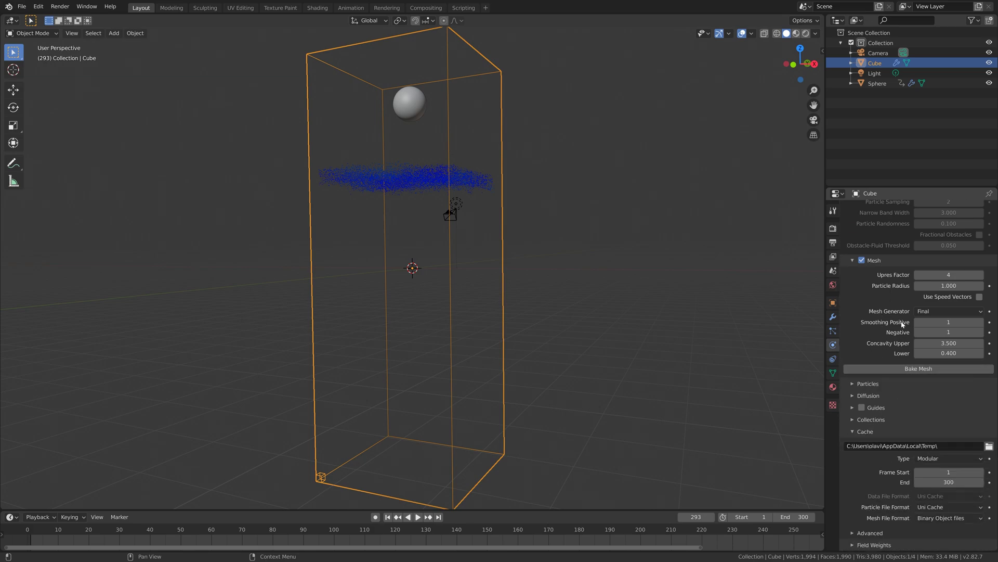
pyautogui.scroll(12, 902, 324)
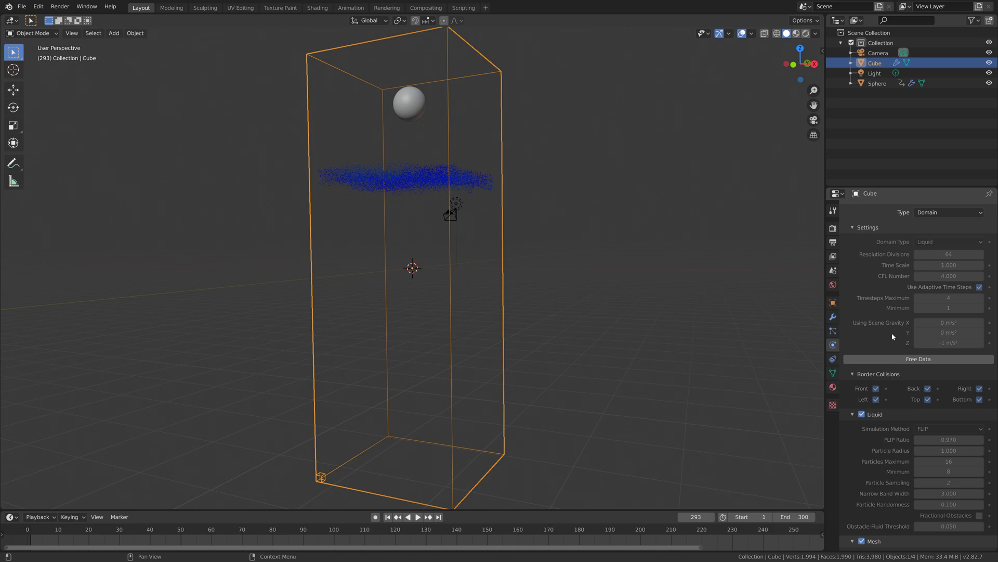
pyautogui.scroll(2, 893, 336)
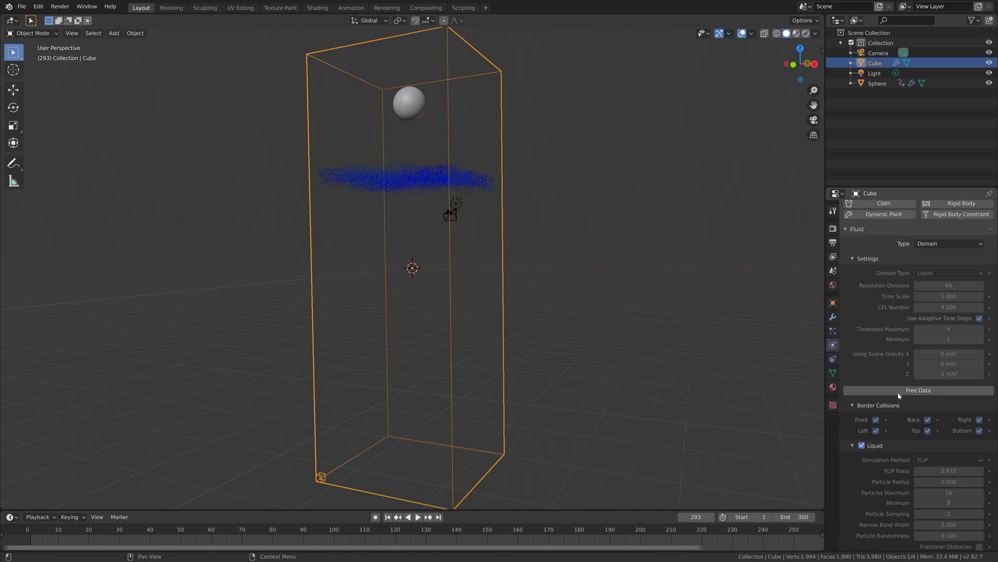
# Free the old bake, set Resolution Divisions to 250, re-bake, and scrub to view the pour
pyautogui.click(897, 390)
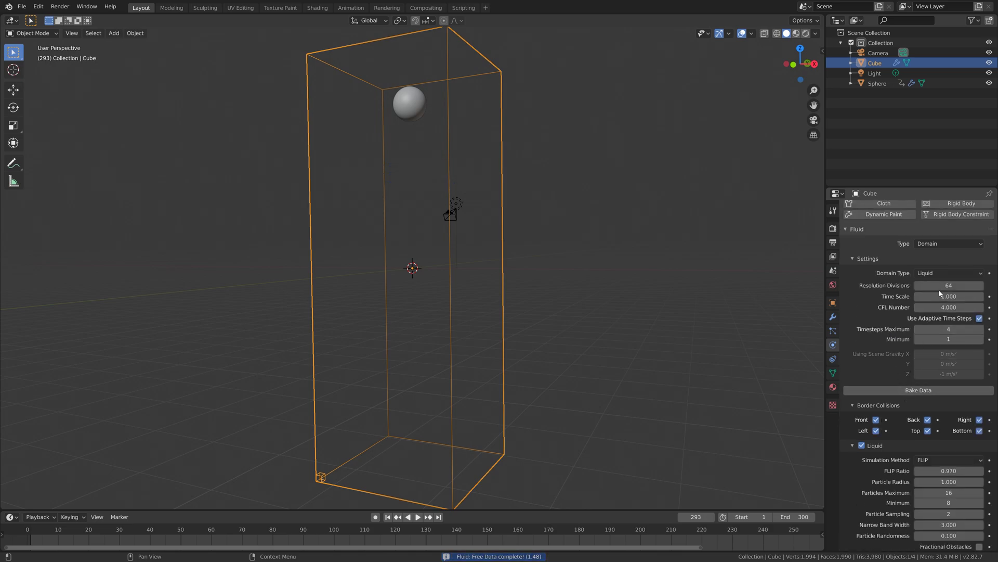
pyautogui.doubleClick(949, 285)
pyautogui.write('250')
pyautogui.press('Return')
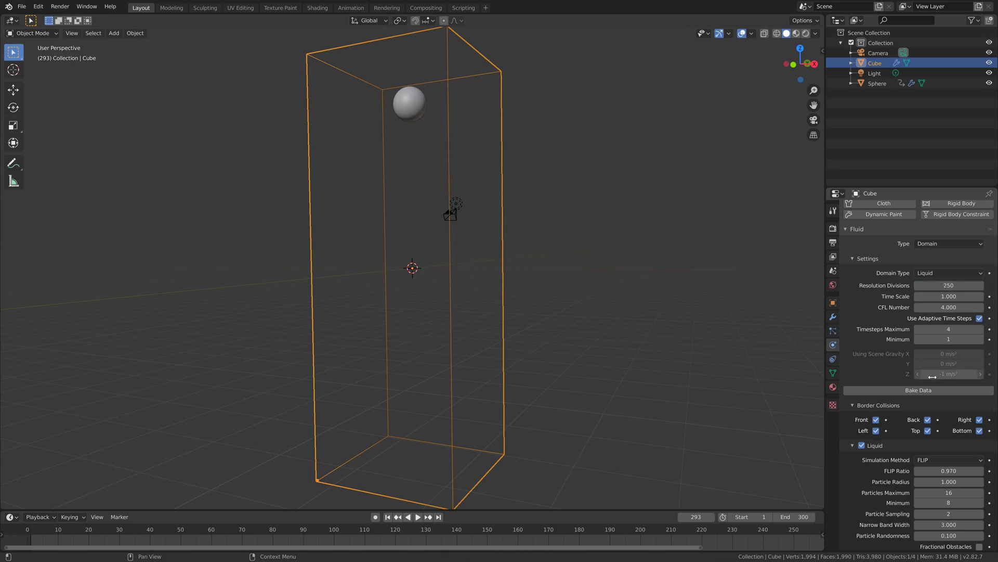
pyautogui.click(959, 390)
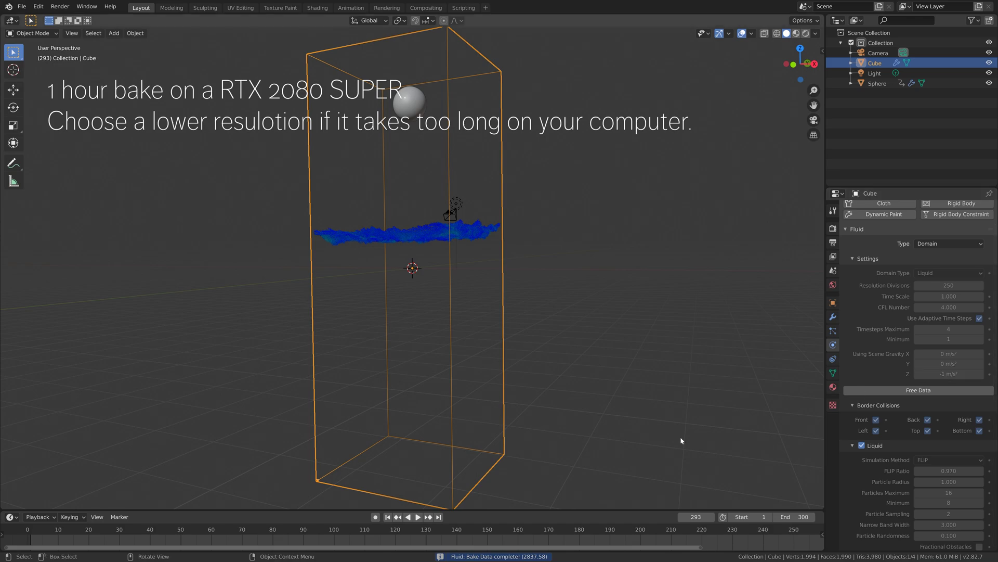
pyautogui.moveTo(448, 529); pyautogui.dragTo(656, 537)
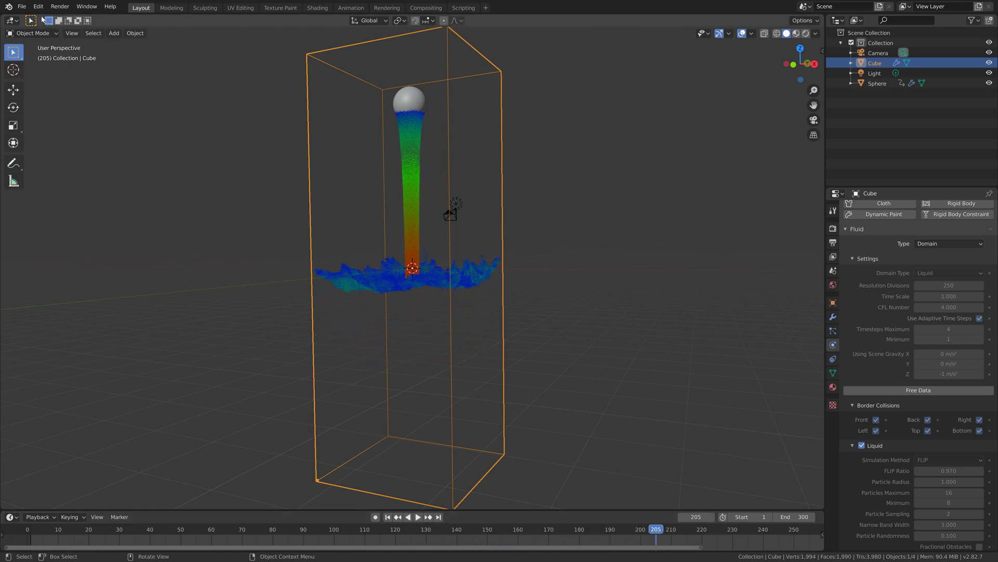
# Save the project as test1.blend, then bake the liquid's surface mesh
pyautogui.click(21, 6)
pyautogui.click(44, 83)
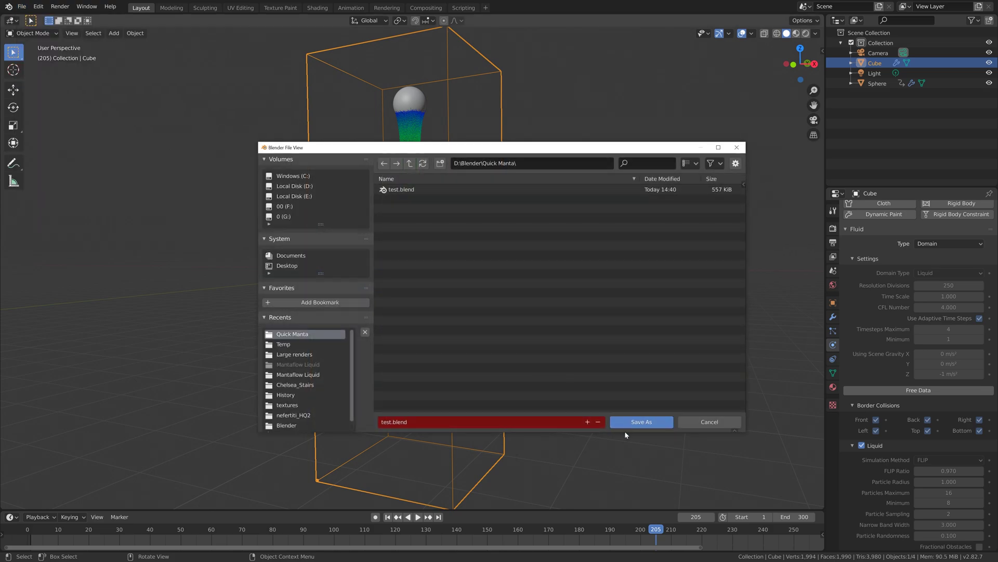
pyautogui.click(588, 422)
pyautogui.click(623, 422)
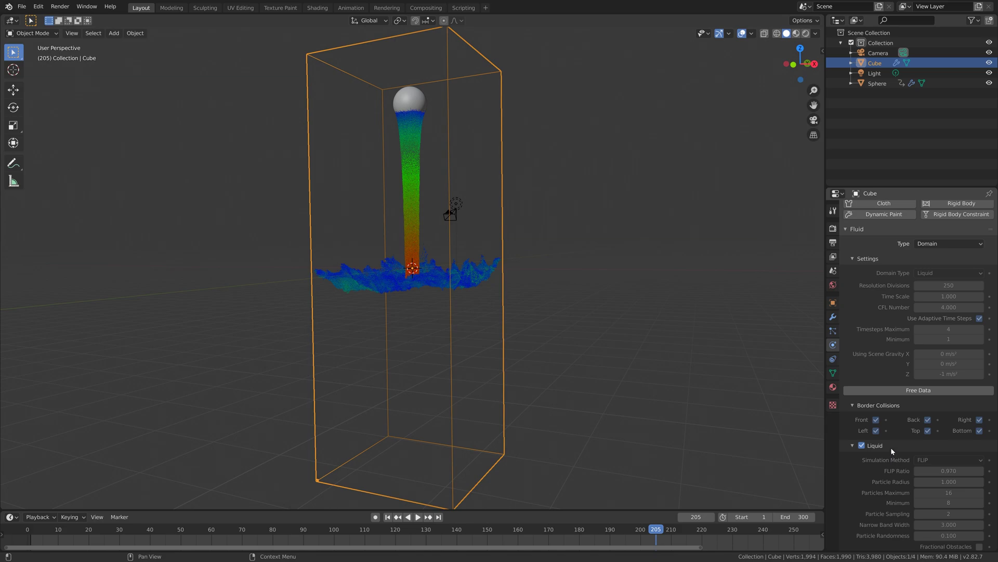
pyautogui.scroll(-12, 891, 447)
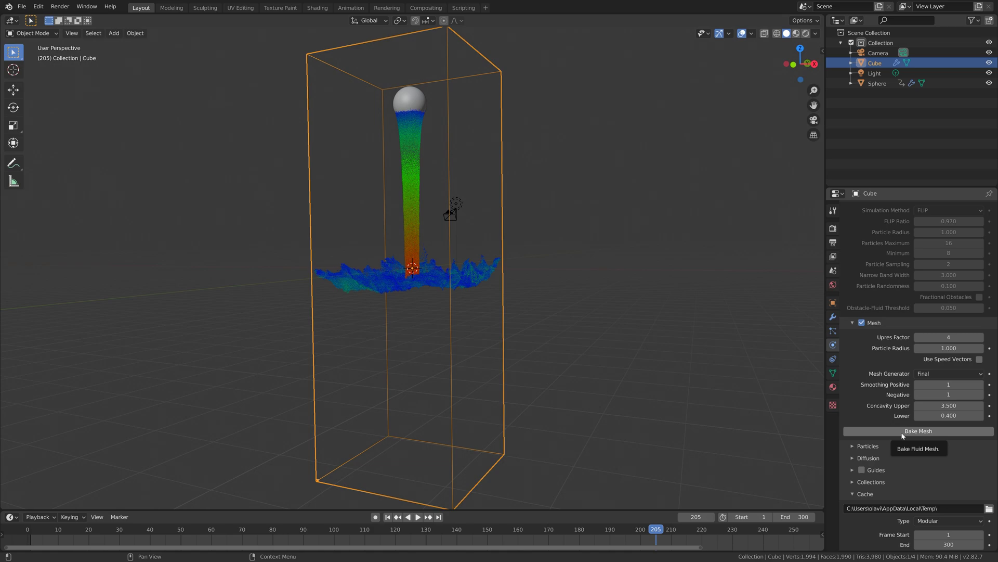
pyautogui.click(903, 432)
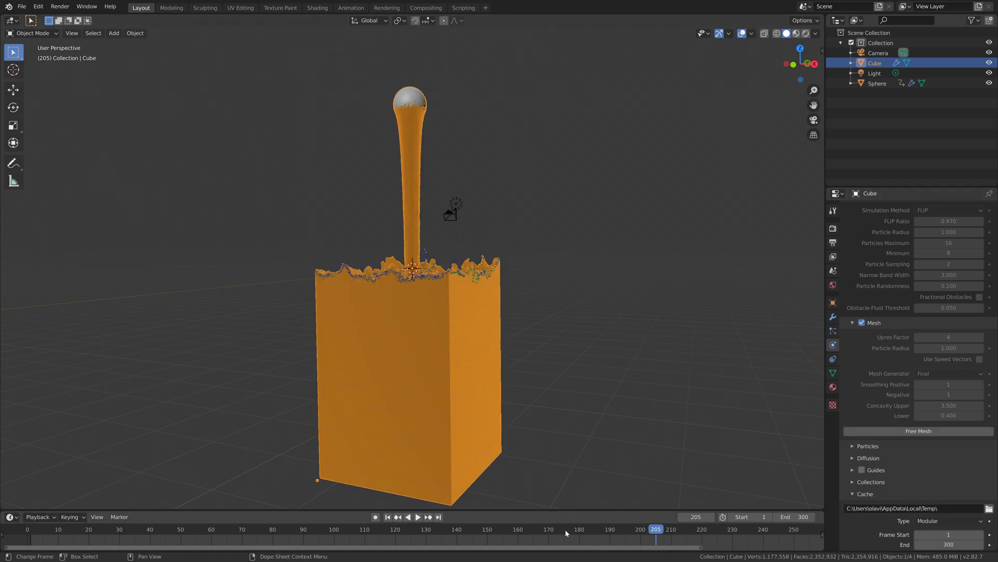
# Inspect the meshed liquid at frames 175, 147 and 41
pyautogui.click(566, 533)
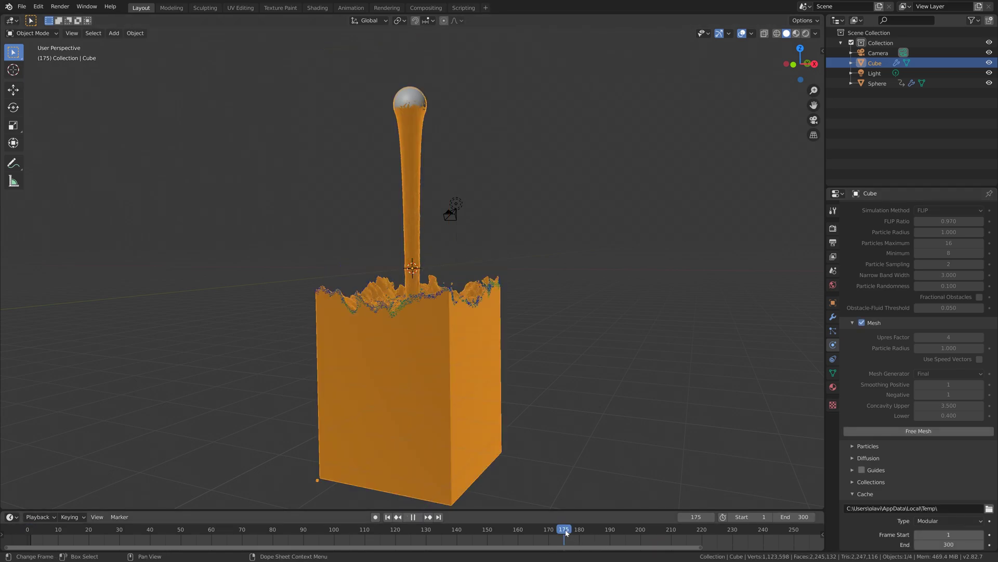
pyautogui.press('space')
pyautogui.click(478, 530)
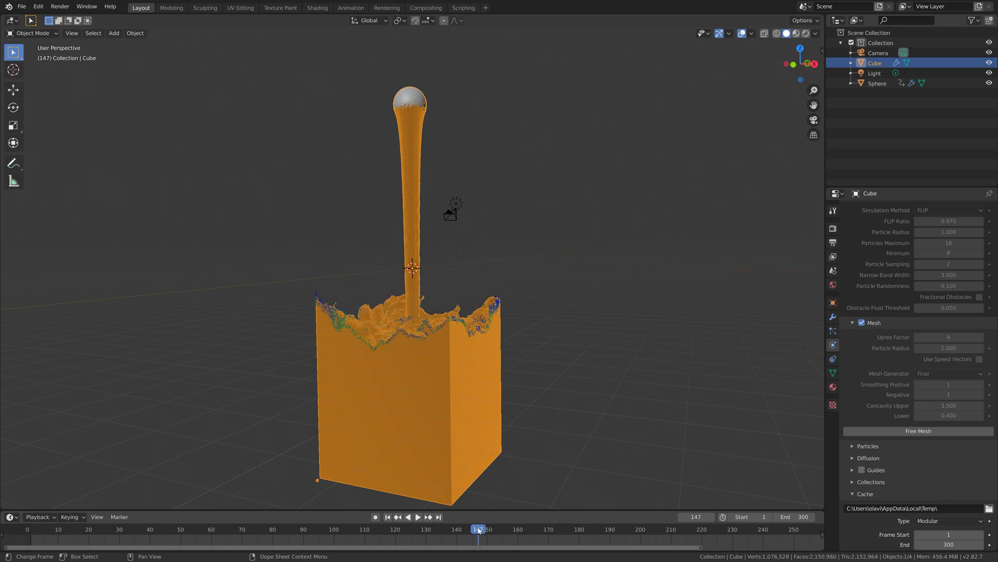
pyautogui.click(153, 530)
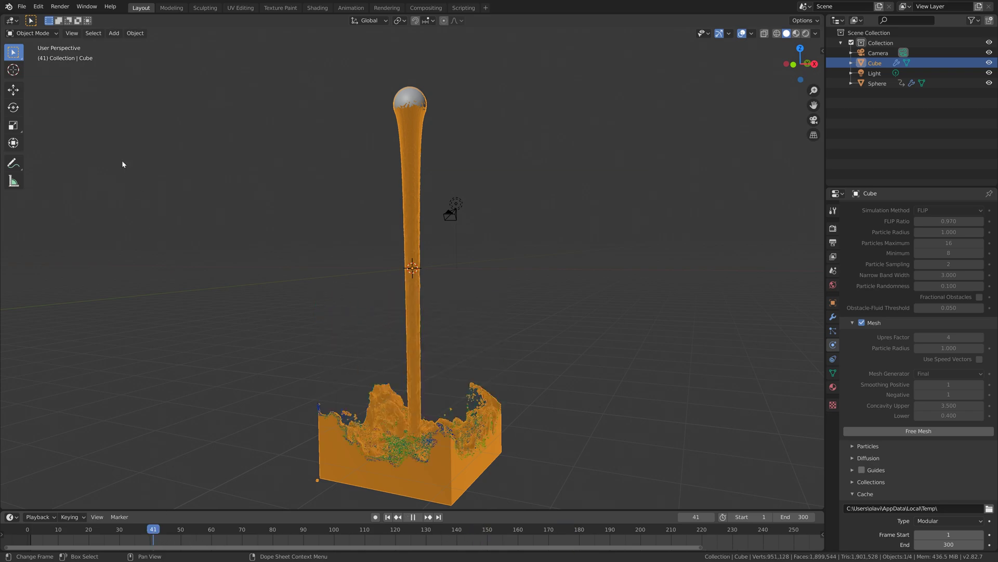
# Save the project as test2.blend in the Quick Manta folder
pyautogui.click(21, 7)
pyautogui.click(40, 83)
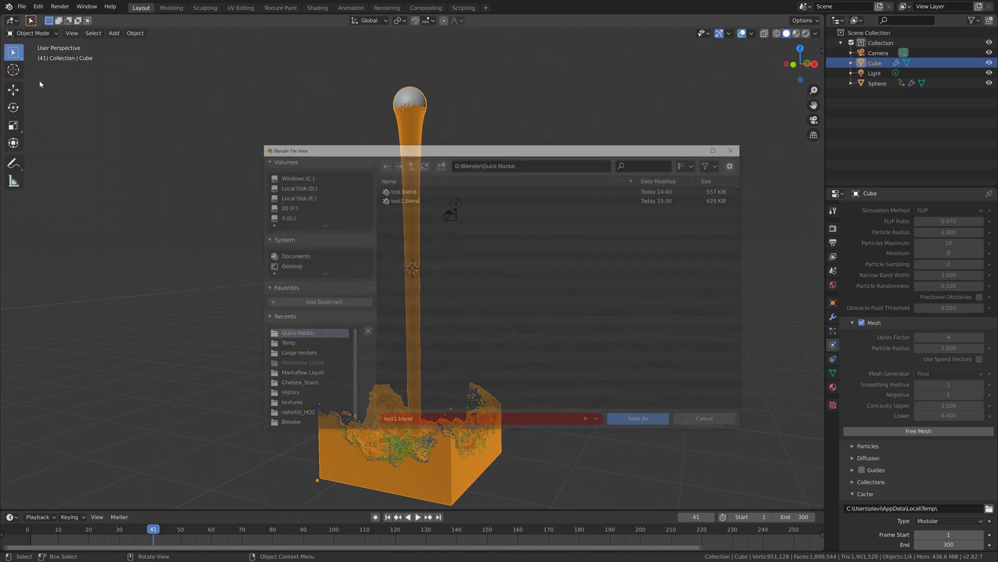
pyautogui.click(586, 422)
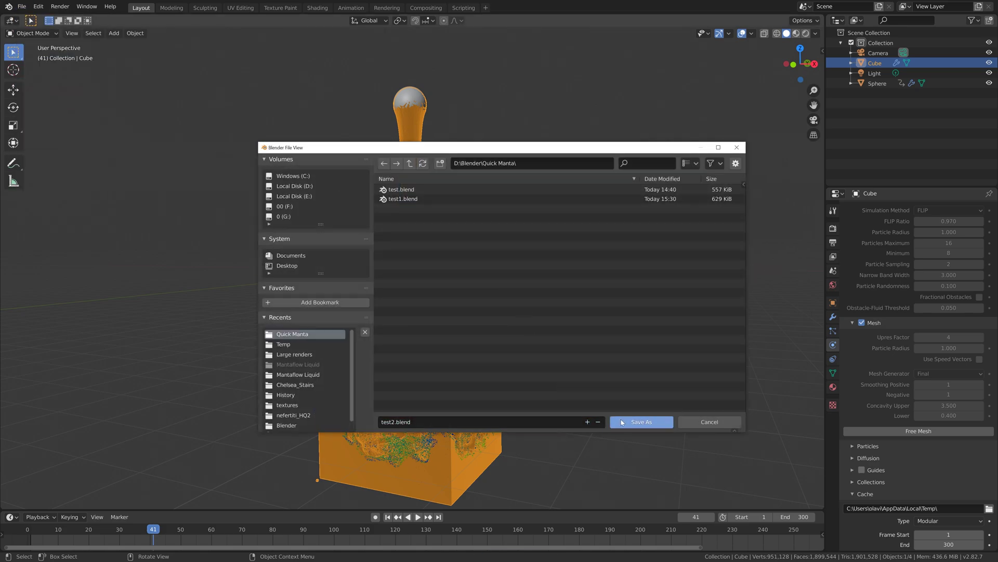
pyautogui.click(621, 420)
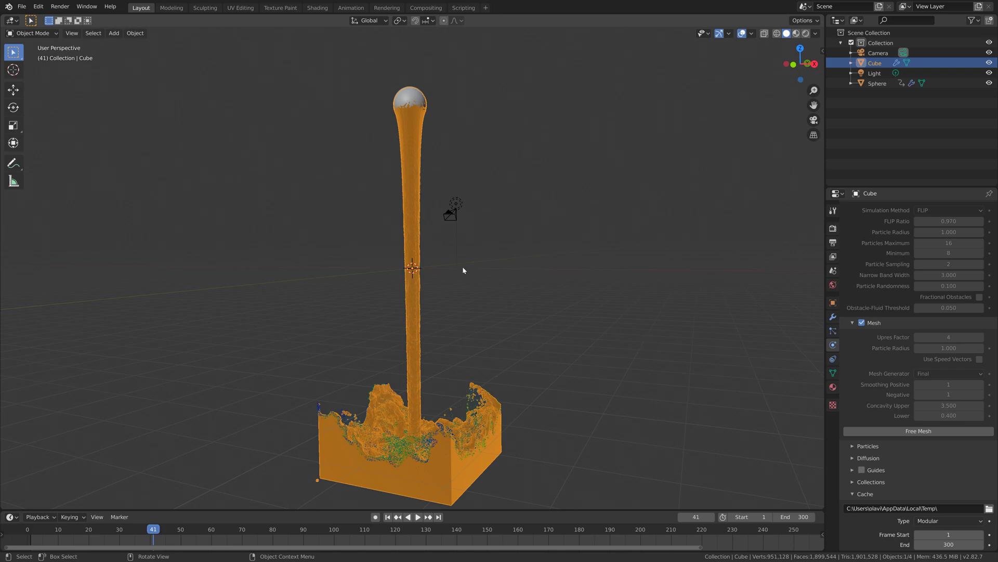
# Snap the 3D cursor to the bottom face of the tank
pyautogui.moveTo(456, 350); pyautogui.dragTo(322, 234, button='middle')
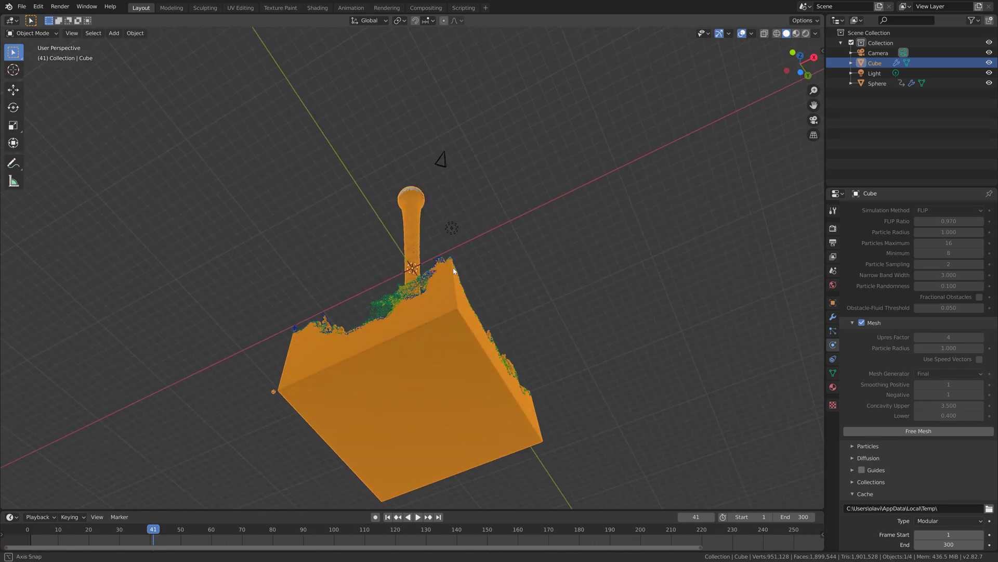
pyautogui.click(14, 70)
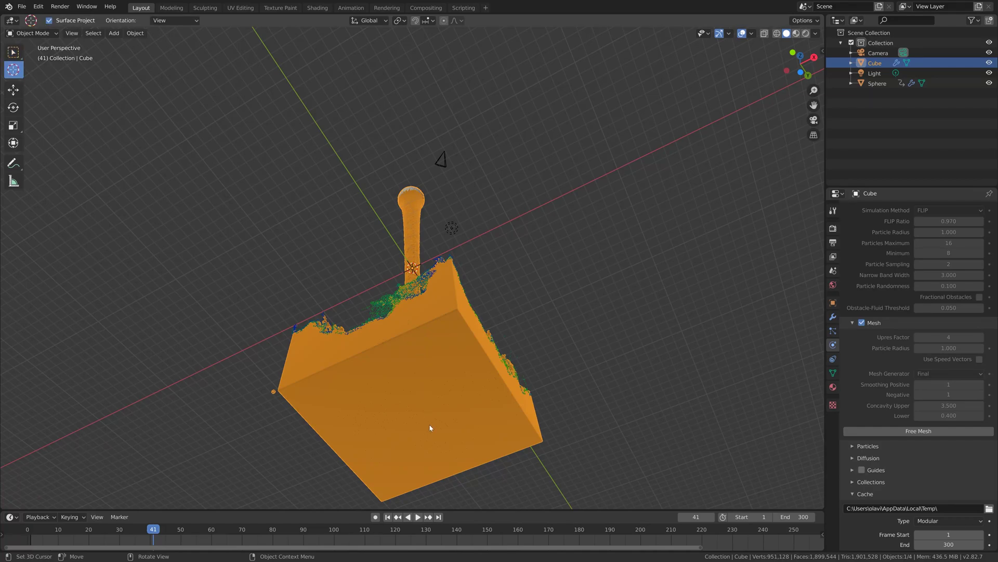
pyautogui.click(416, 401)
pyautogui.click(13, 52)
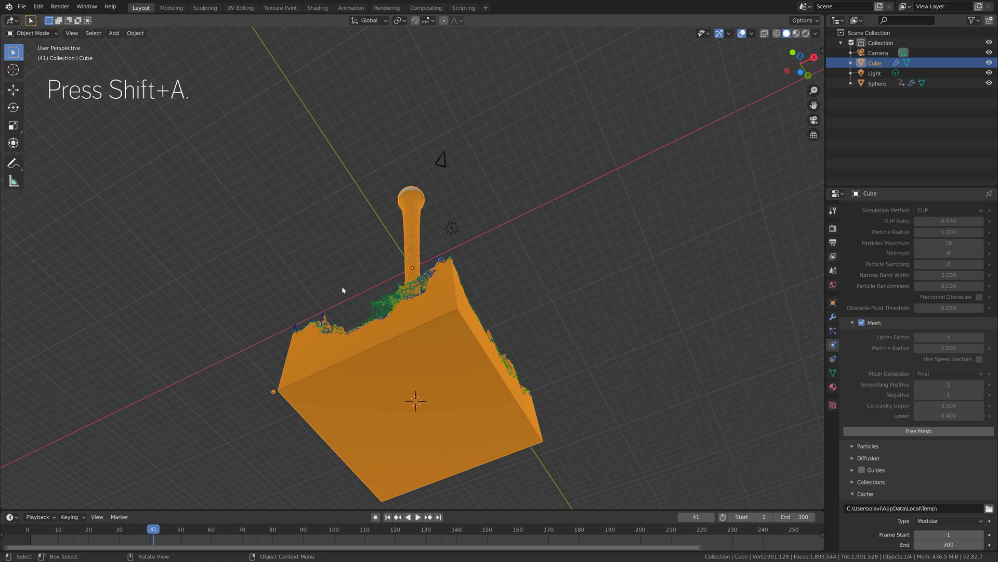
# Add a plane at the cursor and start scaling it up to about 107 as a large floor
pyautogui.hotkey('shift', 'a')
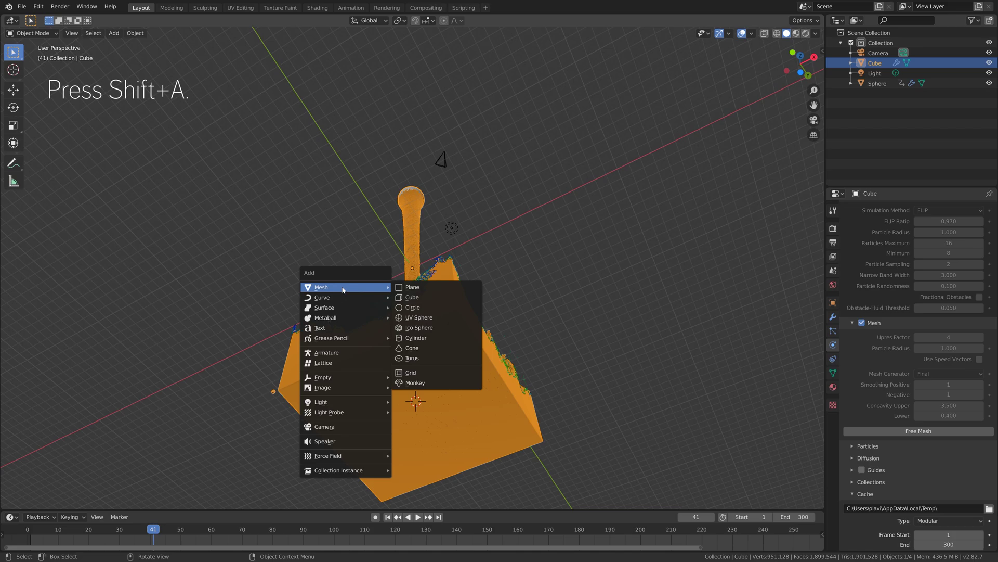
pyautogui.click(413, 287)
pyautogui.scroll(-6, 534, 351)
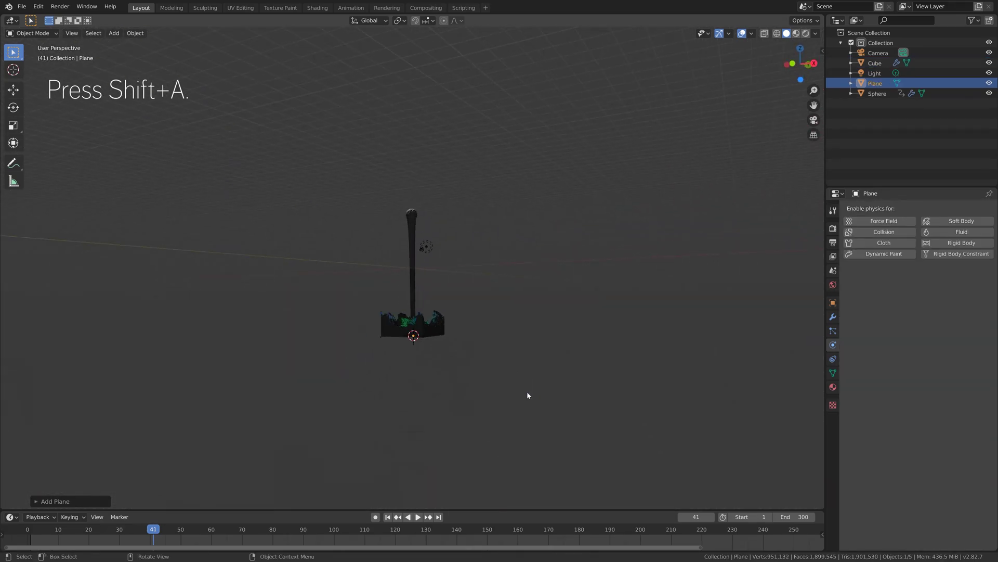
pyautogui.moveTo(528, 397); pyautogui.dragTo(462, 335, button='middle')
pyautogui.press('s')
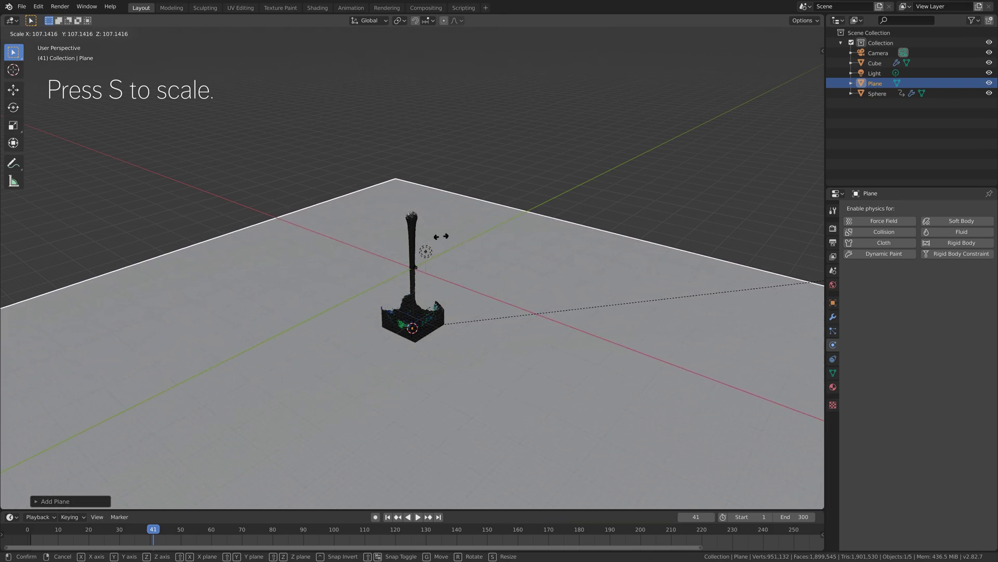
# Confirm the floor size and give the plane a new white Diffuse BSDF material, Material.001
pyautogui.click(584, 225)
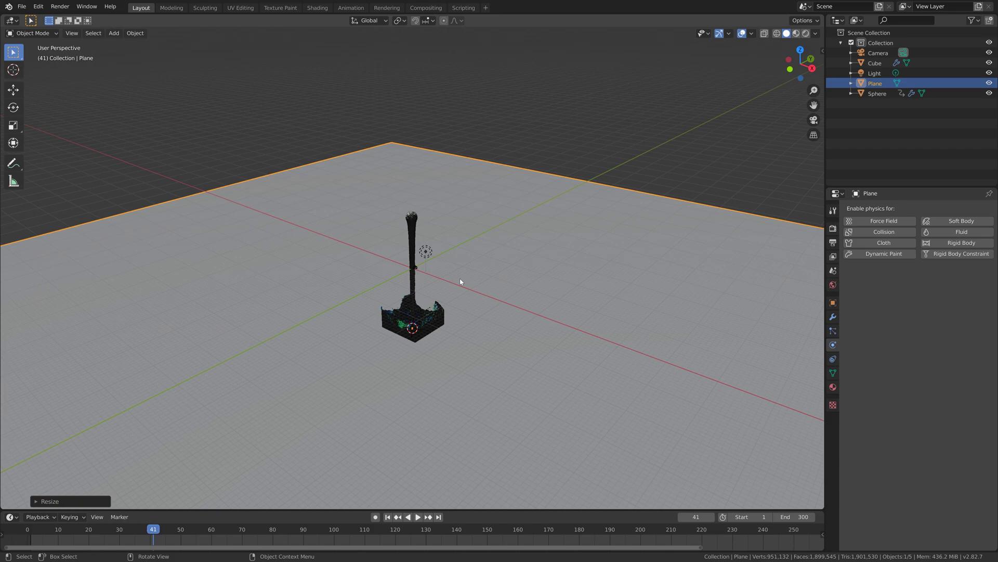
pyautogui.click(833, 387)
pyautogui.click(931, 252)
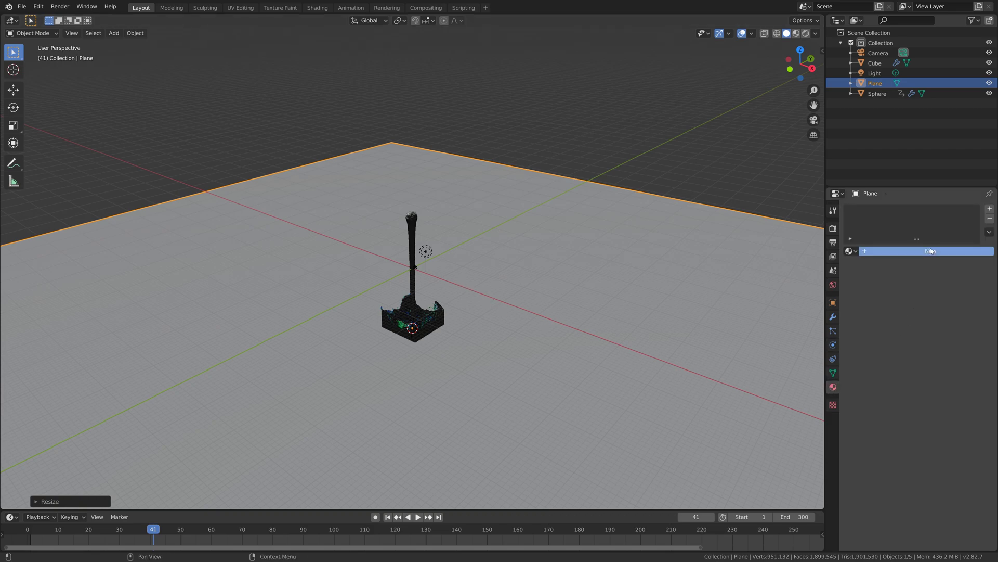
pyautogui.click(939, 310)
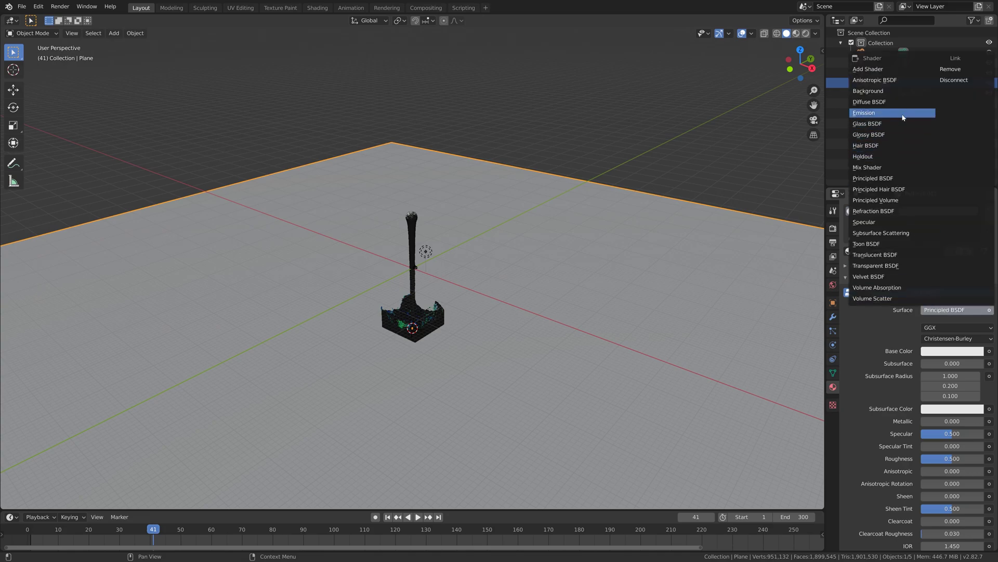
pyautogui.click(878, 102)
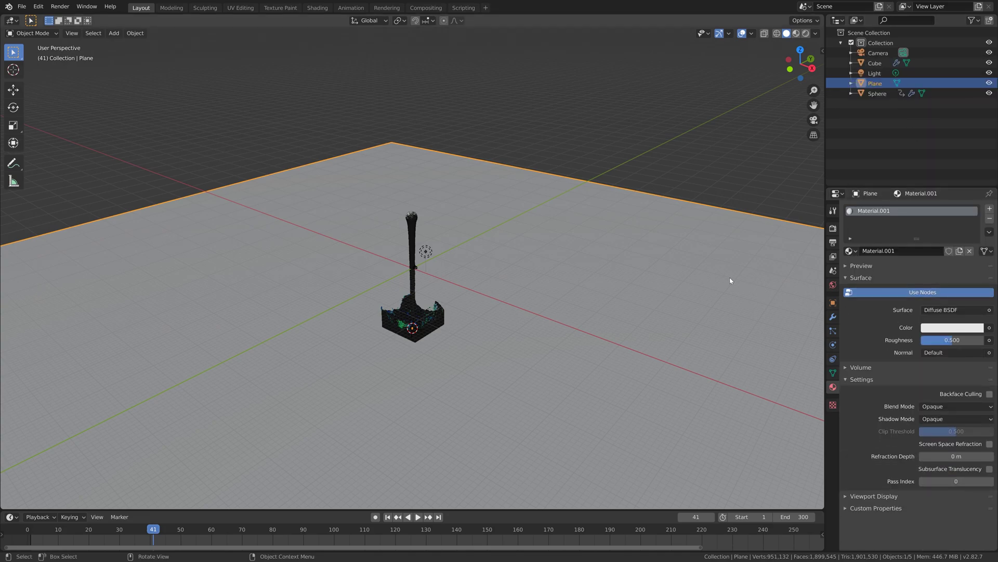
pyautogui.click(954, 328)
pyautogui.click(976, 187)
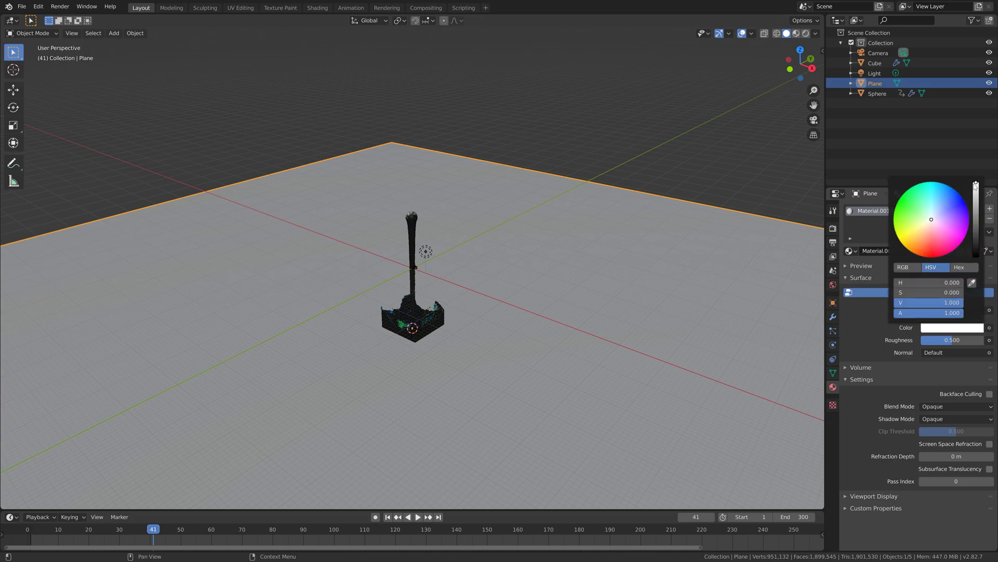
# Switch rendering to Cycles on the CPU and set render samples to 300
pyautogui.click(833, 229)
pyautogui.click(936, 209)
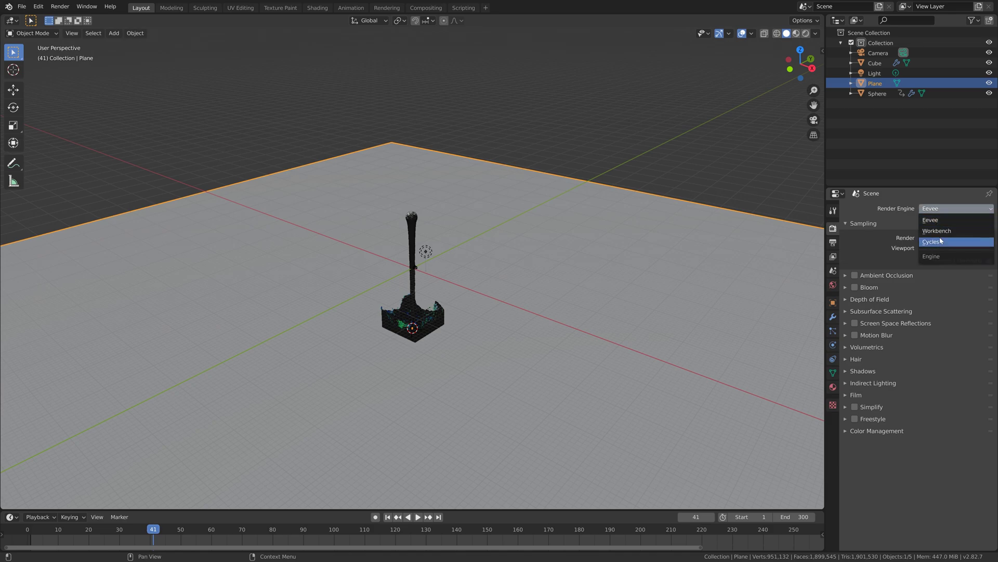
pyautogui.click(941, 242)
pyautogui.click(942, 233)
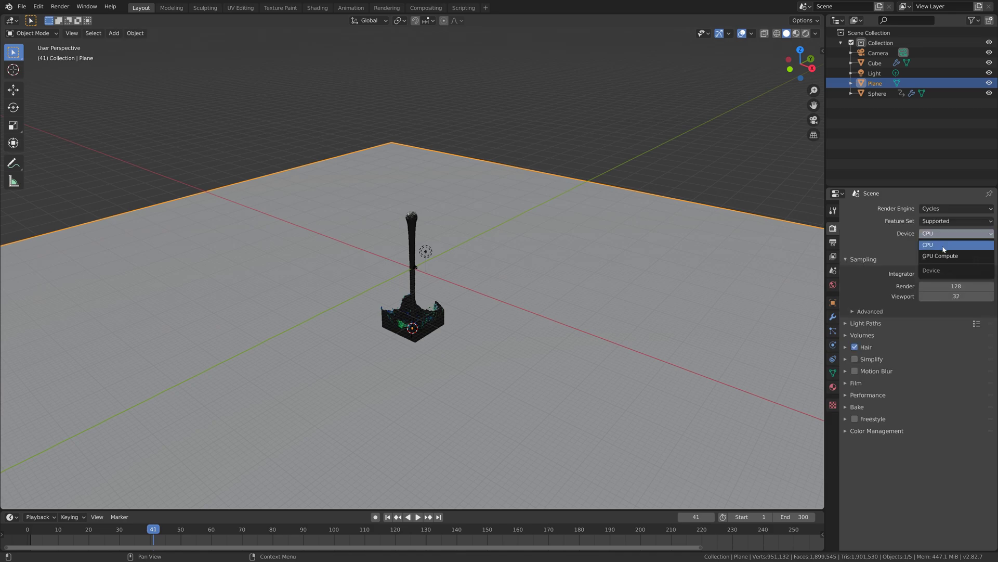
pyautogui.click(945, 249)
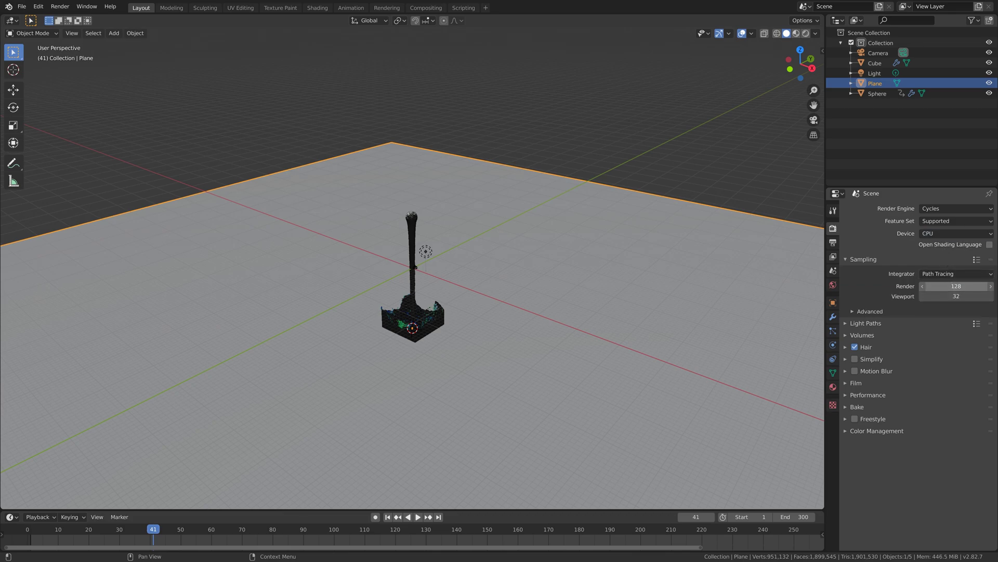
pyautogui.moveTo(957, 286); pyautogui.dragTo(956, 296)
pyautogui.write('300')
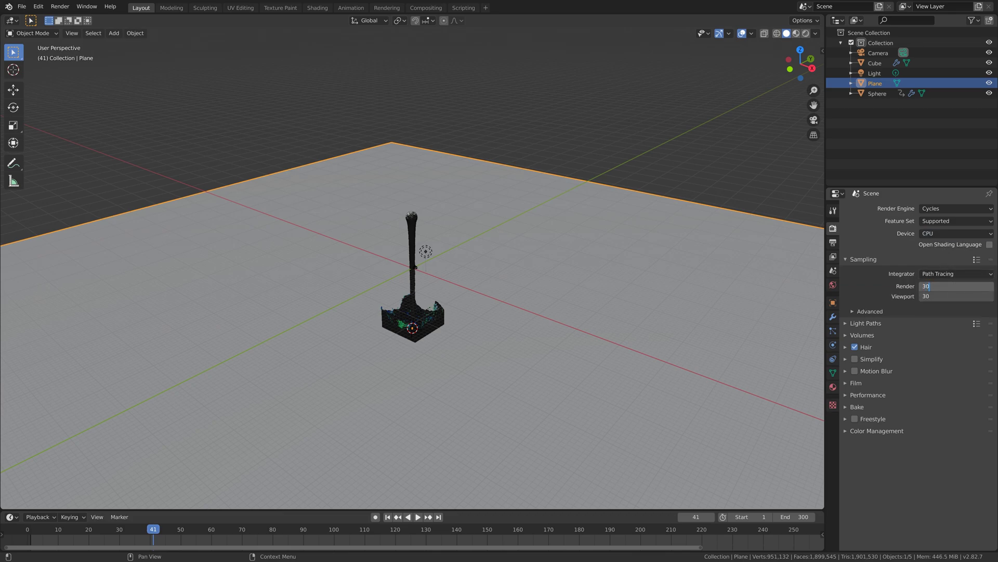
pyautogui.press('Return')
# Make the world background colour fully white with strength 1.5
pyautogui.click(833, 284)
pyautogui.click(934, 266)
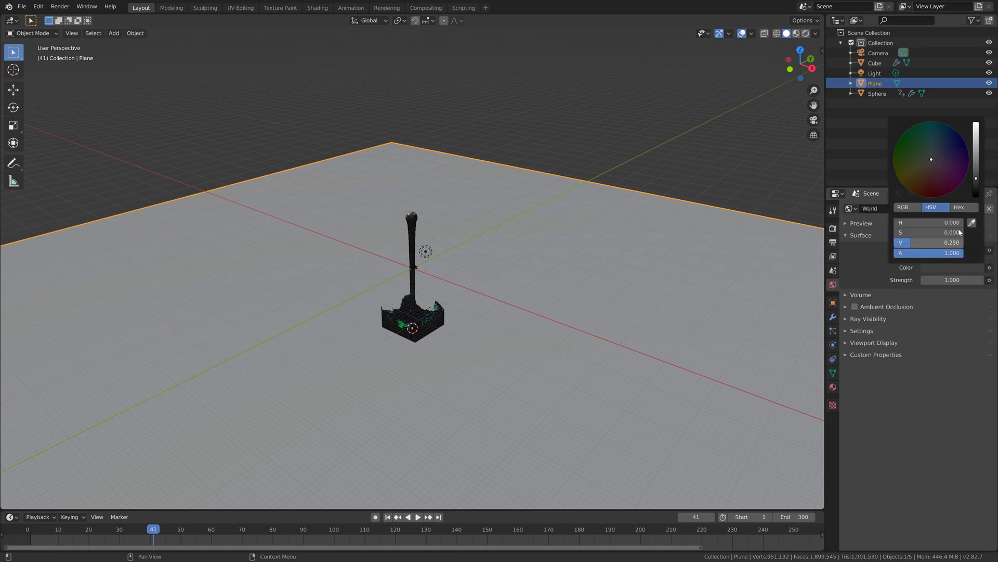
pyautogui.click(976, 125)
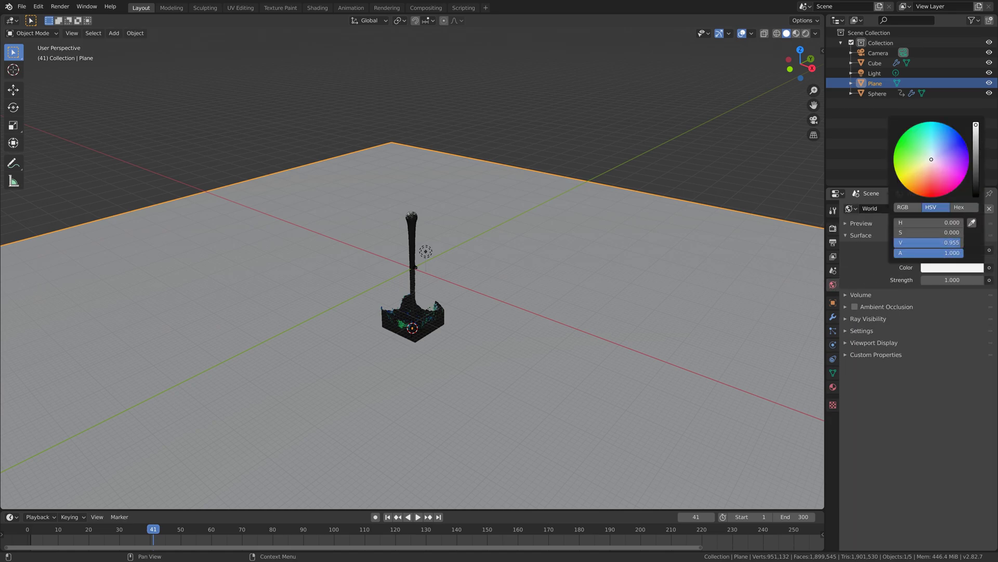
pyautogui.click(952, 280)
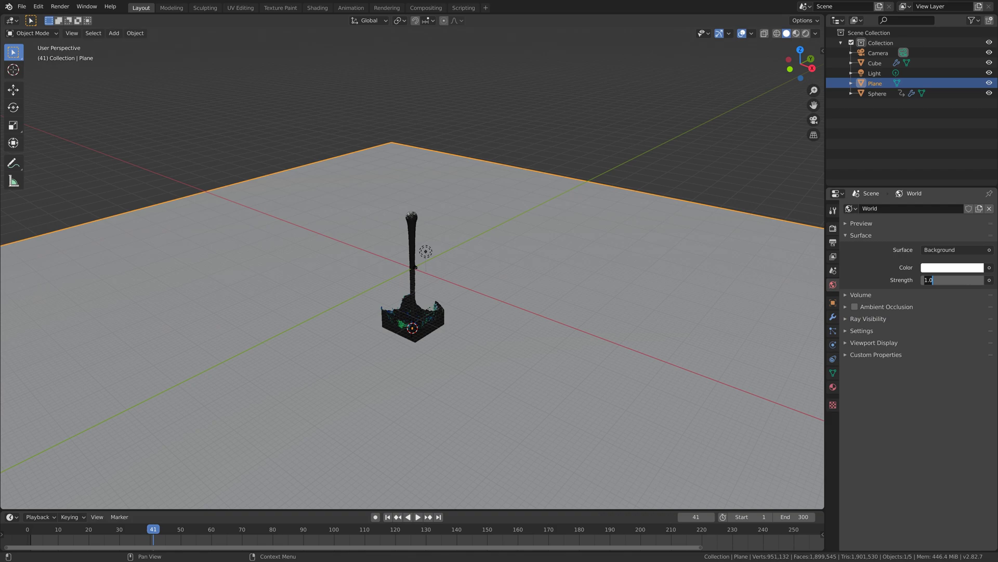
pyautogui.write('1.5')
pyautogui.press('Return')
# Turn the scene light into a Sun lamp with strength 3
pyautogui.click(426, 253)
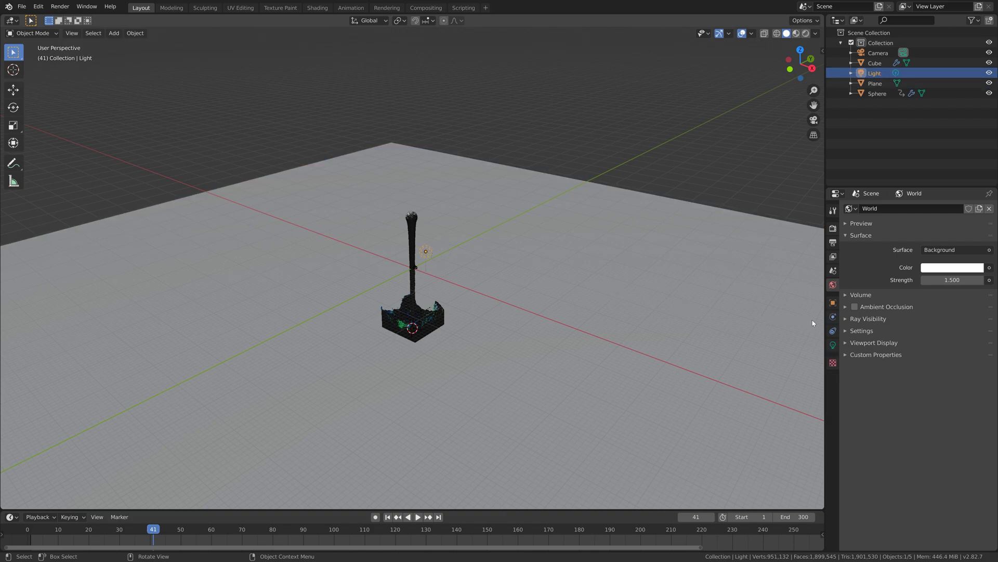
pyautogui.click(834, 345)
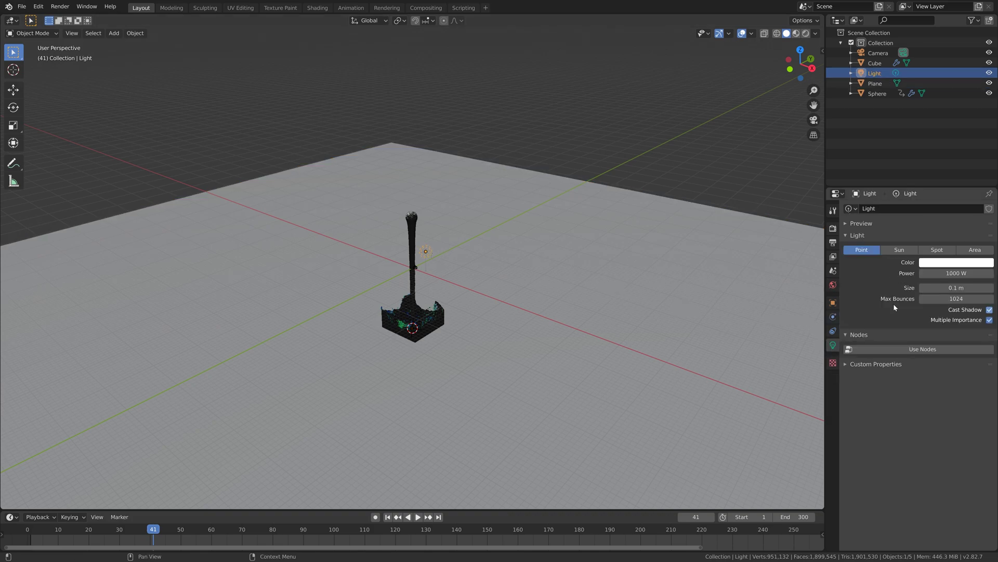
pyautogui.click(899, 250)
pyautogui.click(936, 273)
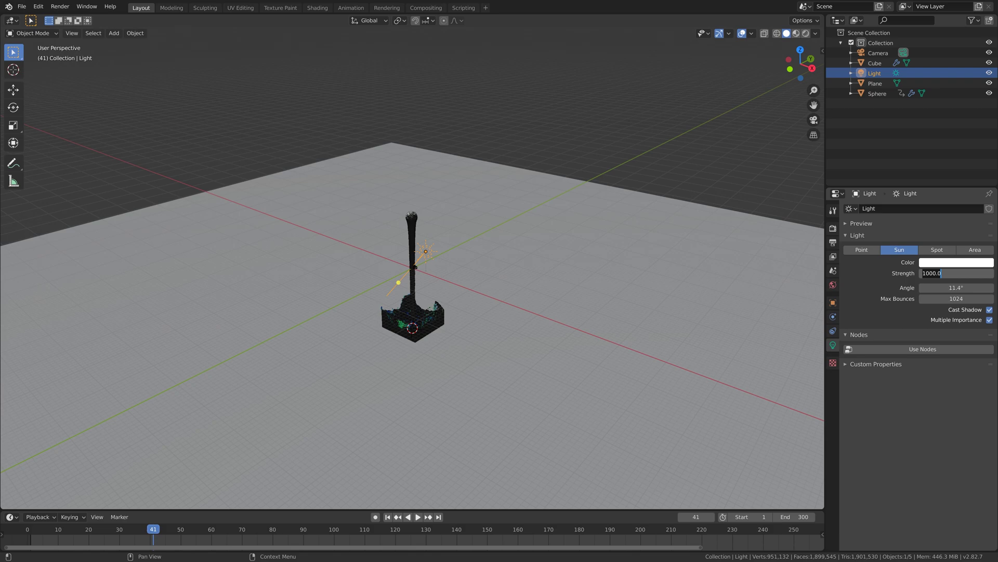
pyautogui.write('3')
pyautogui.press('Return')
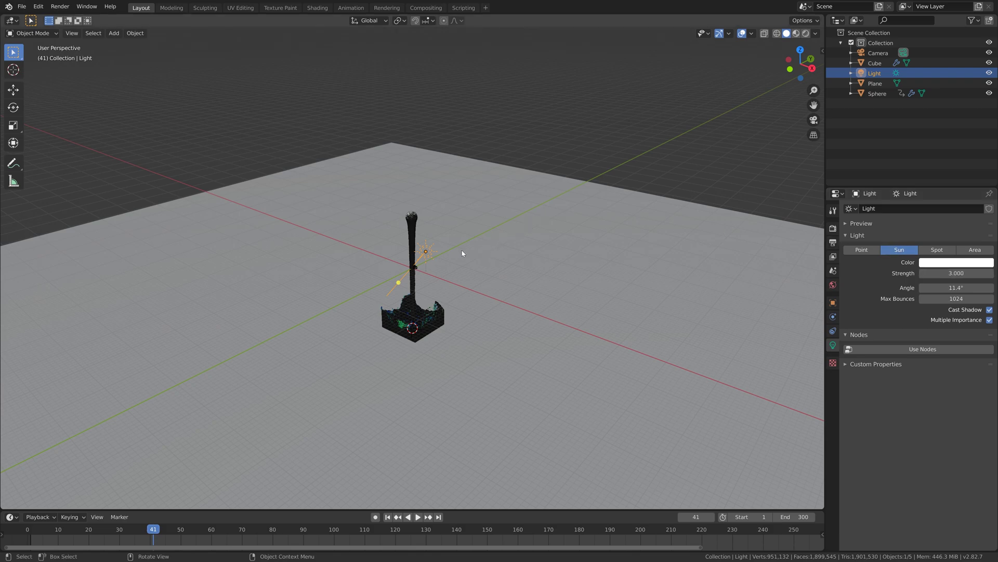
pyautogui.moveTo(463, 253); pyautogui.dragTo(429, 267, button='middle')
pyautogui.scroll(3, 429, 267)
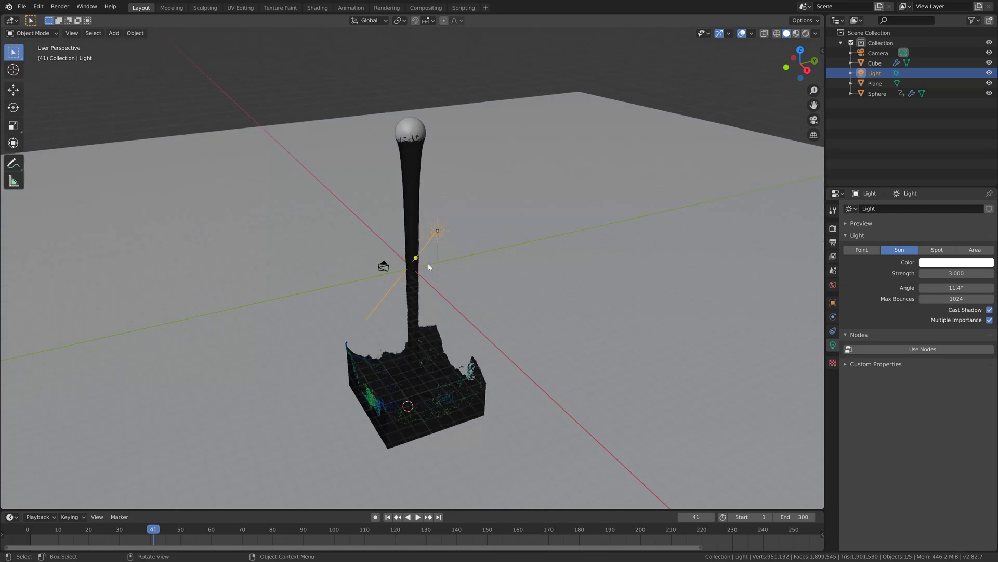
# Change the fluid Cube's surface to Glass BSDF with roughness 0 and IOR 1.333
pyautogui.click(419, 202)
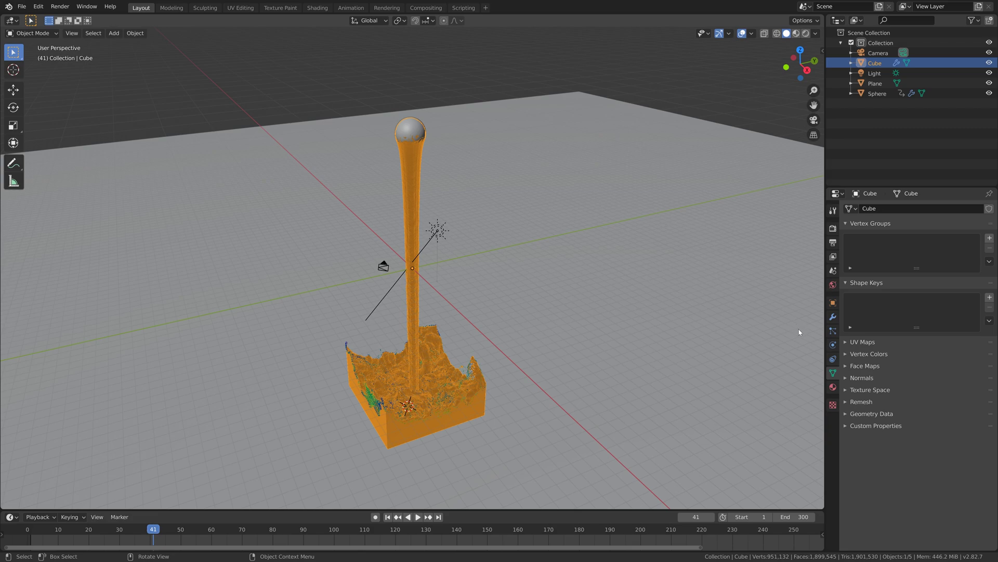
pyautogui.click(833, 387)
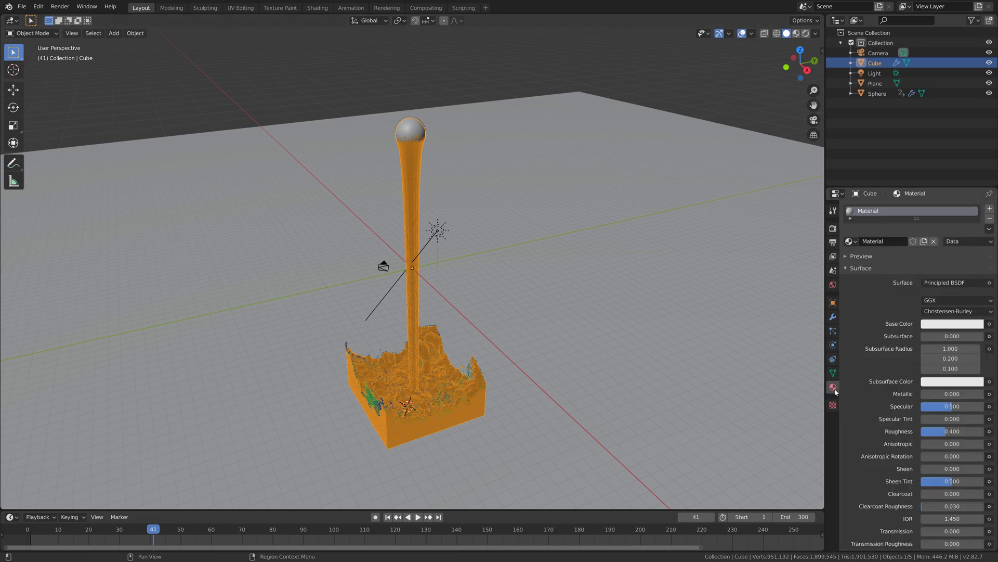
pyautogui.click(937, 284)
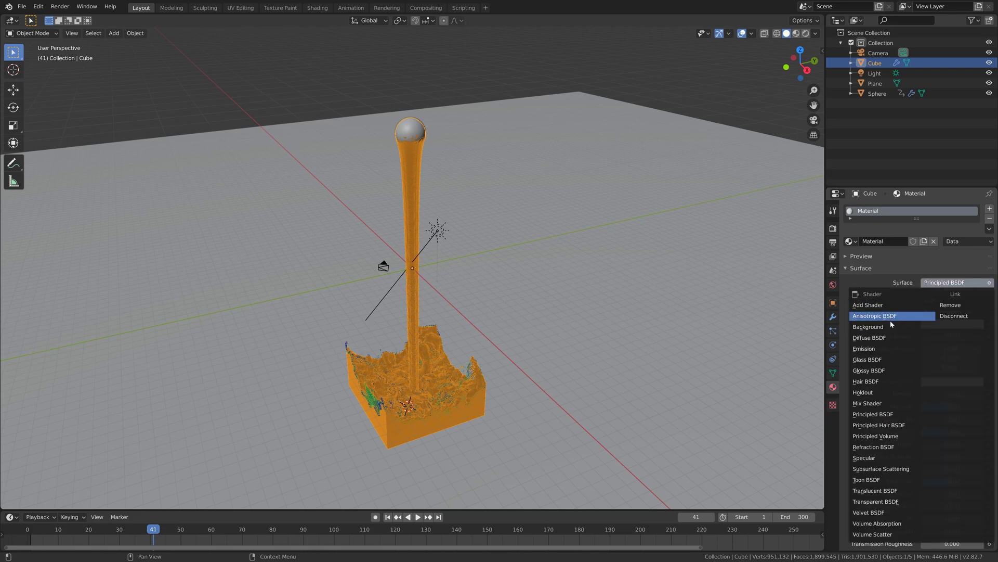
pyautogui.click(887, 360)
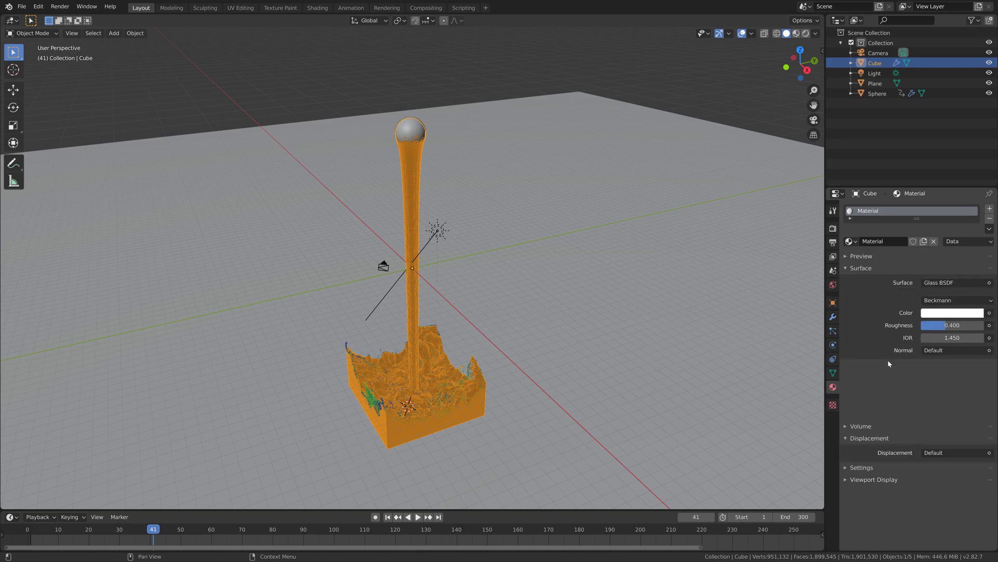
pyautogui.click(951, 326)
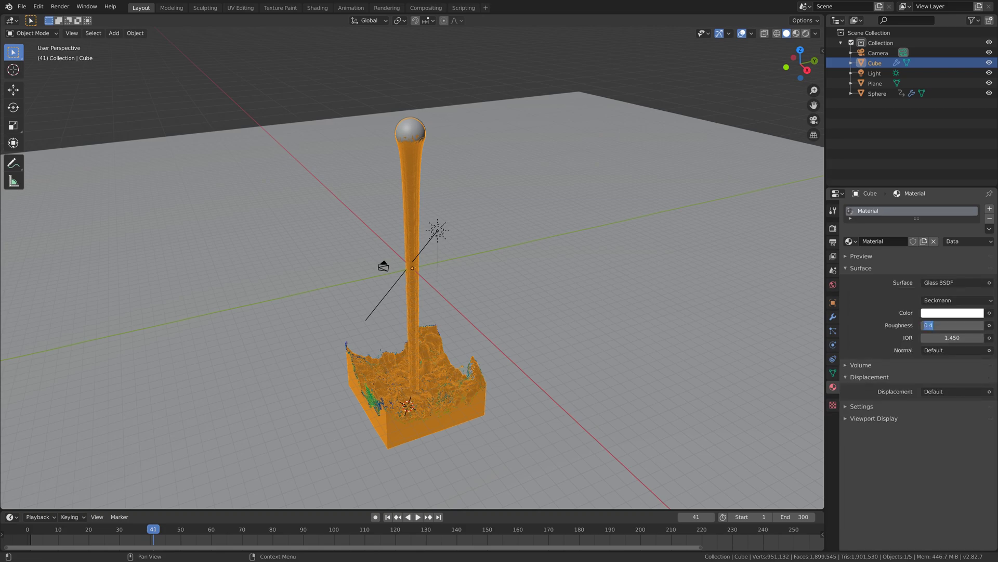
pyautogui.write('0')
pyautogui.press('Return')
pyautogui.click(952, 337)
pyautogui.write('1.451.333')
pyautogui.press('Return')
# Preview the fluid in Rendered shading with overlays hidden, then return to solid shading
pyautogui.click(806, 34)
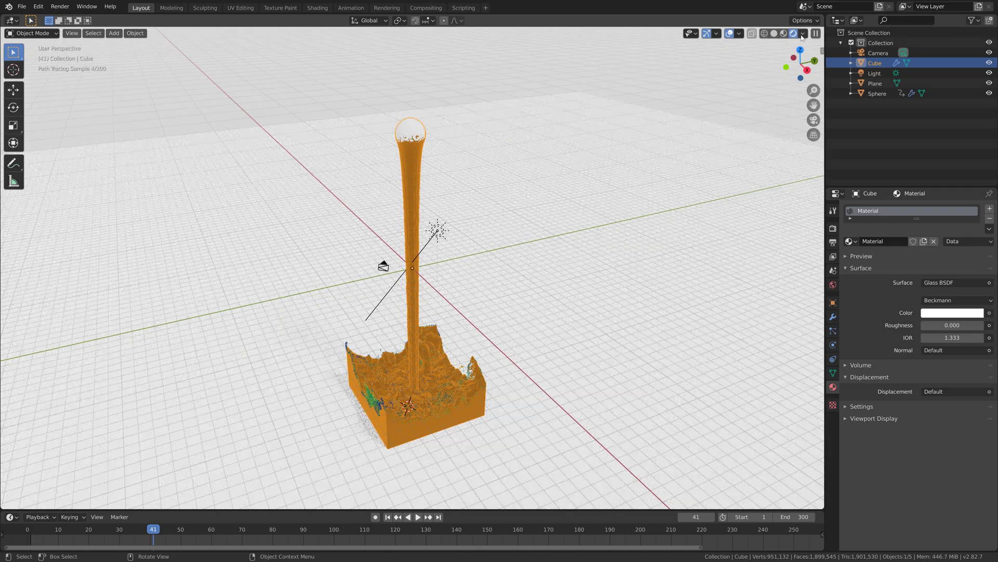
pyautogui.click(730, 34)
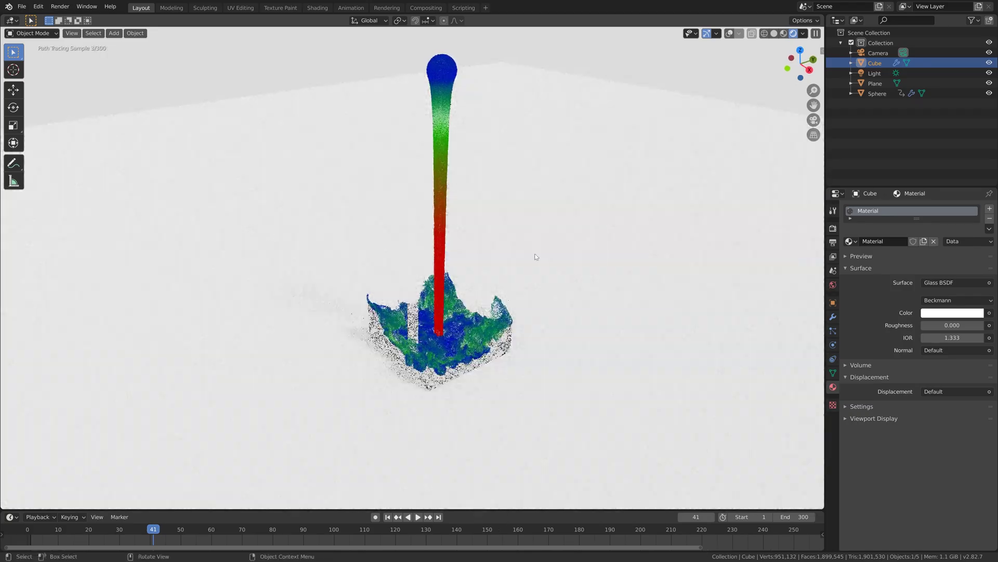
pyautogui.moveTo(536, 257)
pyautogui.mouseDown(button='middle')
pyautogui.moveTo(428, 261)
pyautogui.moveTo(757, 243)
pyautogui.mouseUp(button='middle')
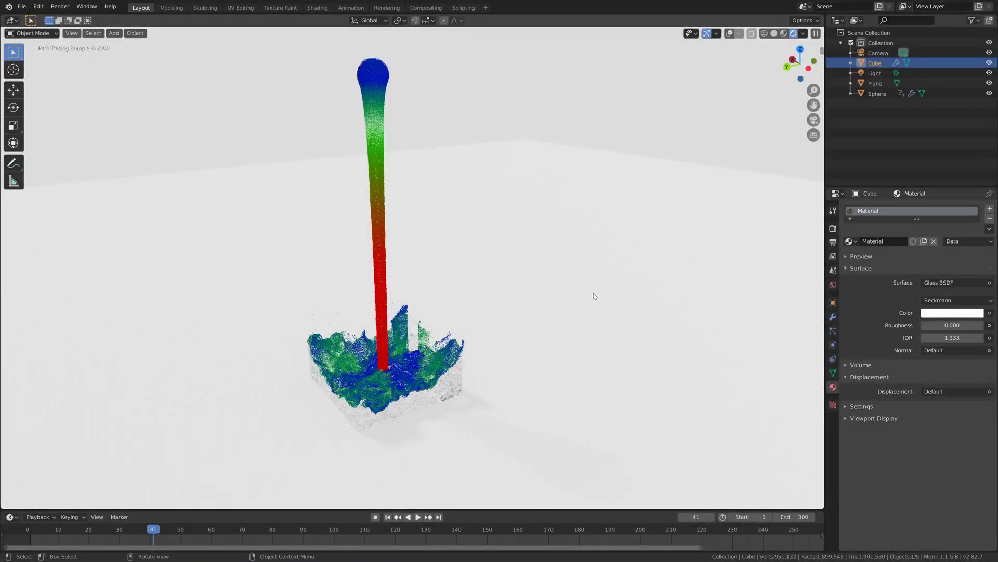
pyautogui.click(774, 33)
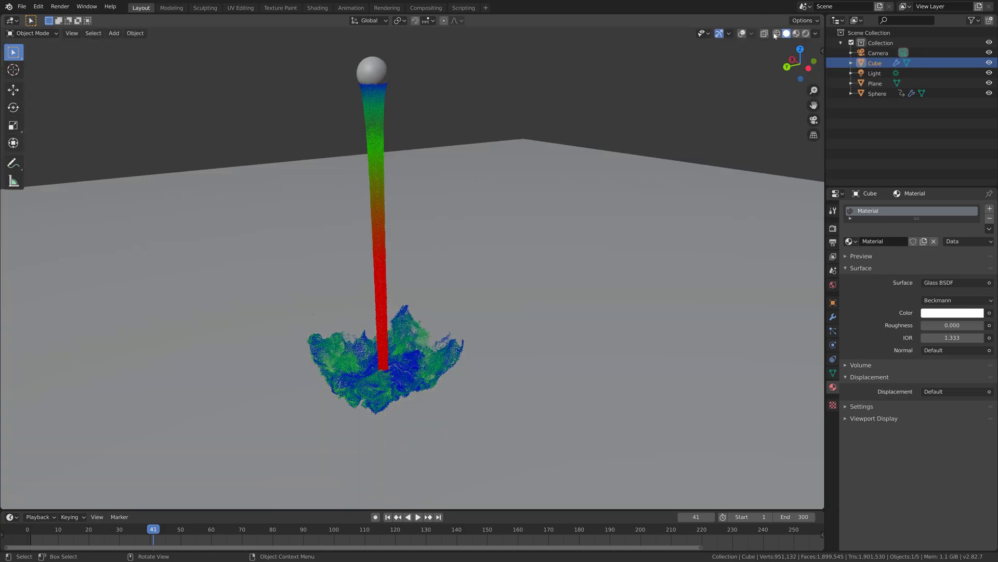
pyautogui.moveTo(467, 200); pyautogui.dragTo(487, 178, button='middle')
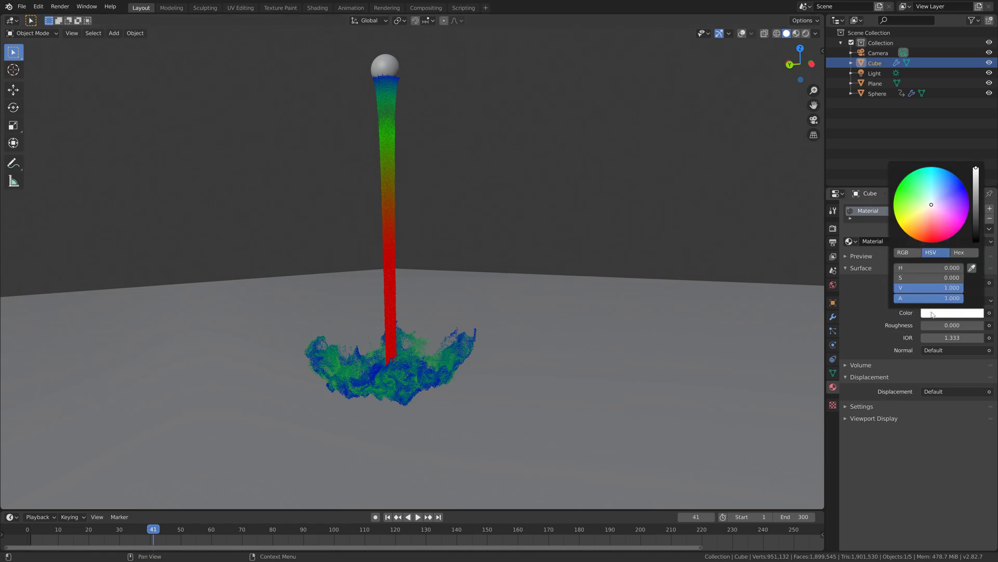
# Tint the fluid's glass colour pale blue, trying pink and green before settling
pyautogui.click(937, 196)
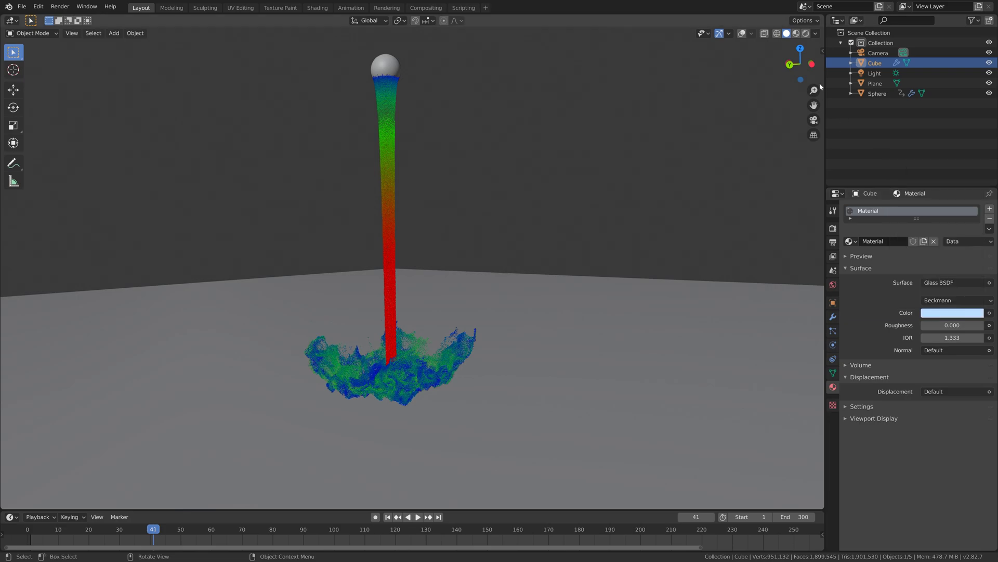
pyautogui.click(805, 33)
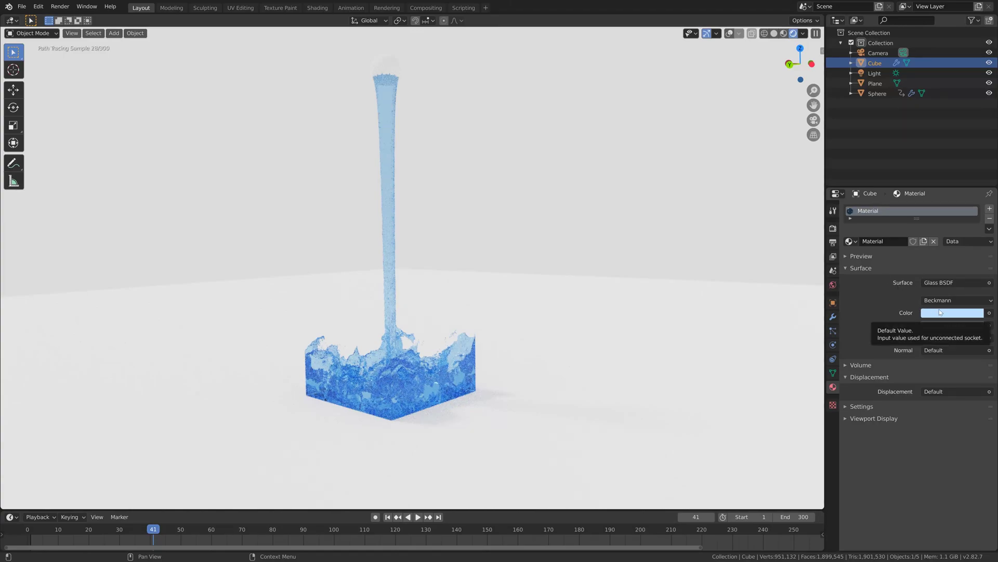
pyautogui.click(941, 312)
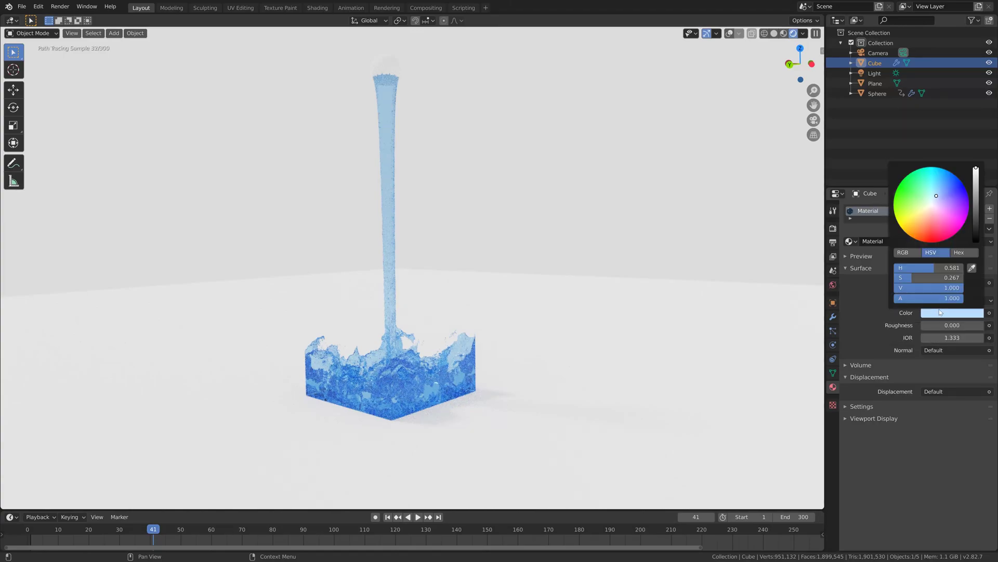
pyautogui.click(934, 220)
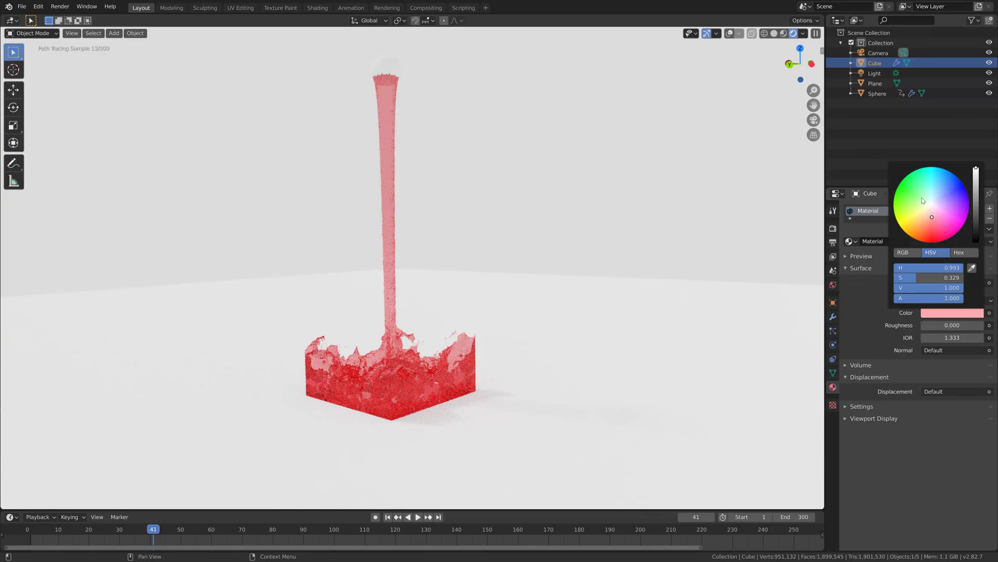
pyautogui.click(923, 199)
pyautogui.click(935, 200)
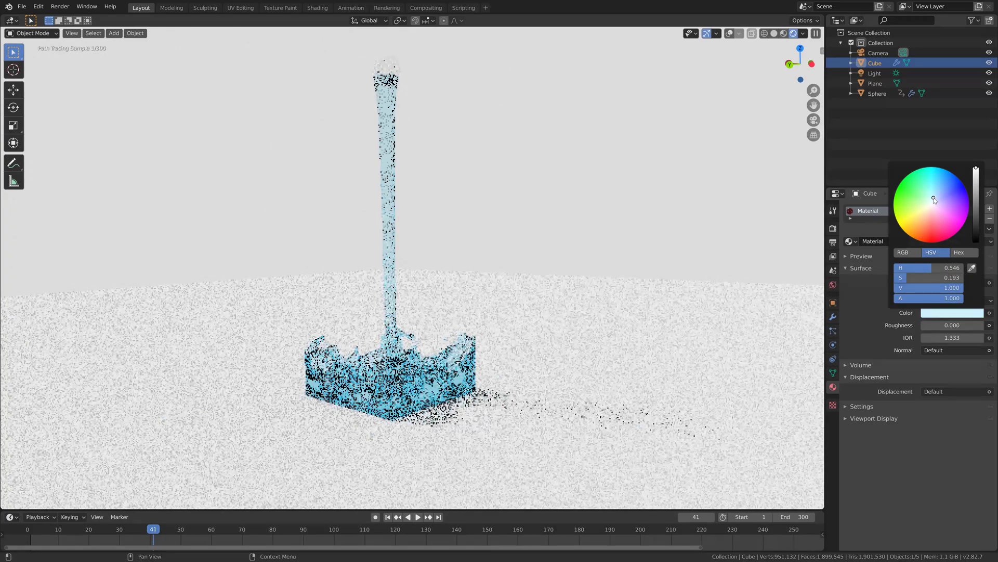
pyautogui.click(936, 199)
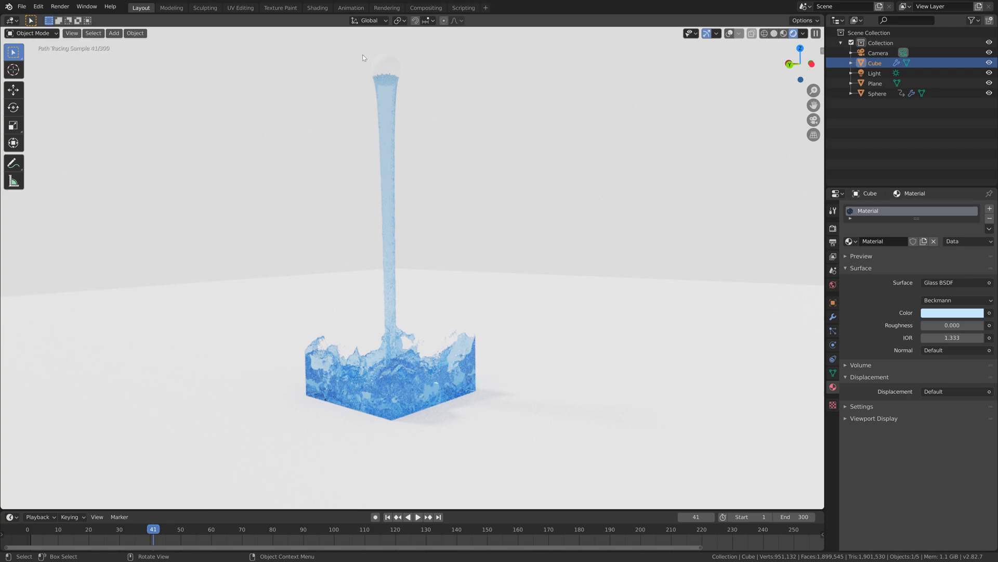
pyautogui.click(393, 64)
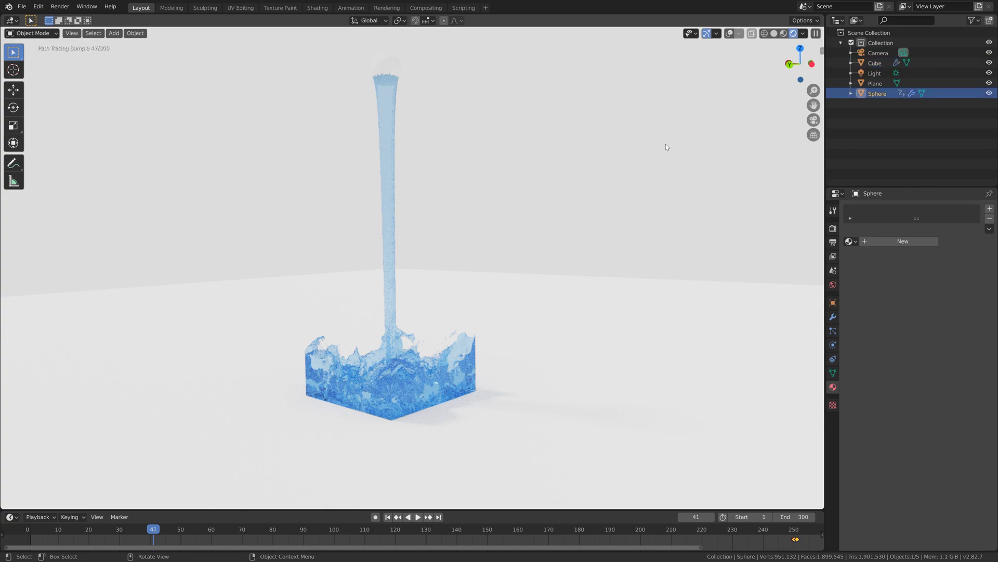
# Enable render-visibility toggles in the Outliner filter and hide the Sphere from the viewport
pyautogui.click(972, 21)
pyautogui.click(935, 52)
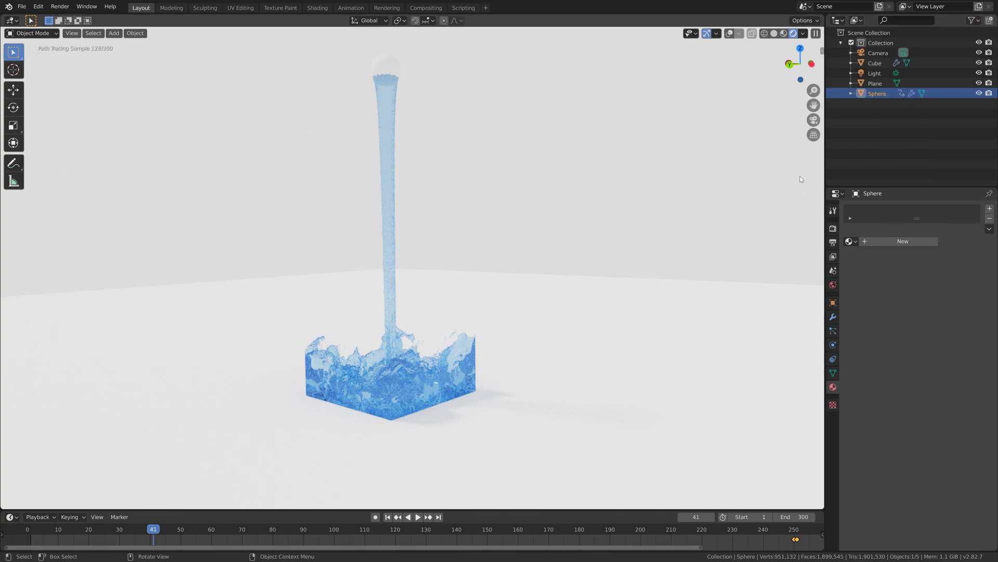
pyautogui.click(979, 93)
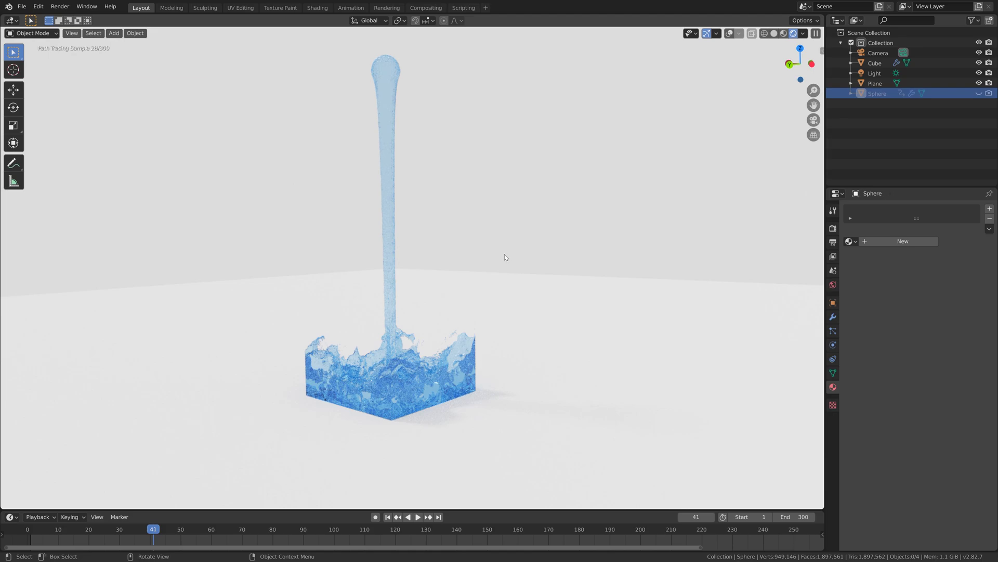
pyautogui.moveTo(528, 248); pyautogui.dragTo(479, 257, button='middle')
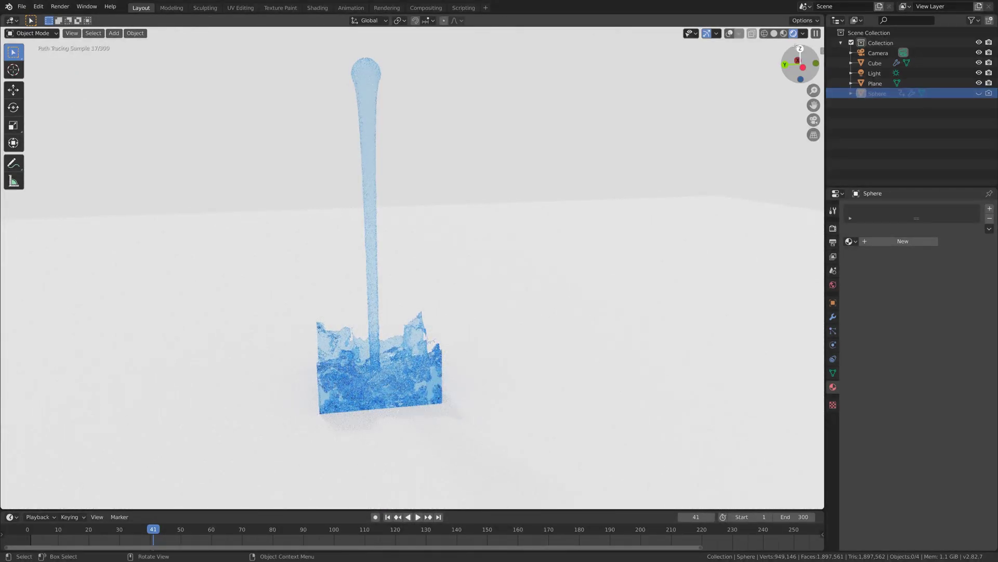
# Return to solid shading with overlays on and select the floor plane
pyautogui.click(775, 34)
pyautogui.moveTo(562, 245); pyautogui.dragTo(484, 245, button='middle')
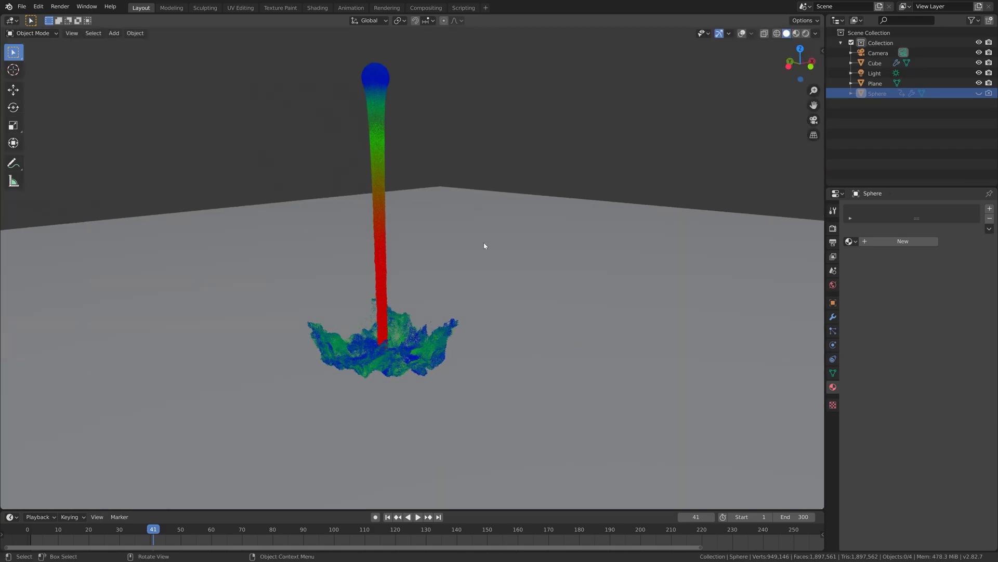
pyautogui.click(742, 33)
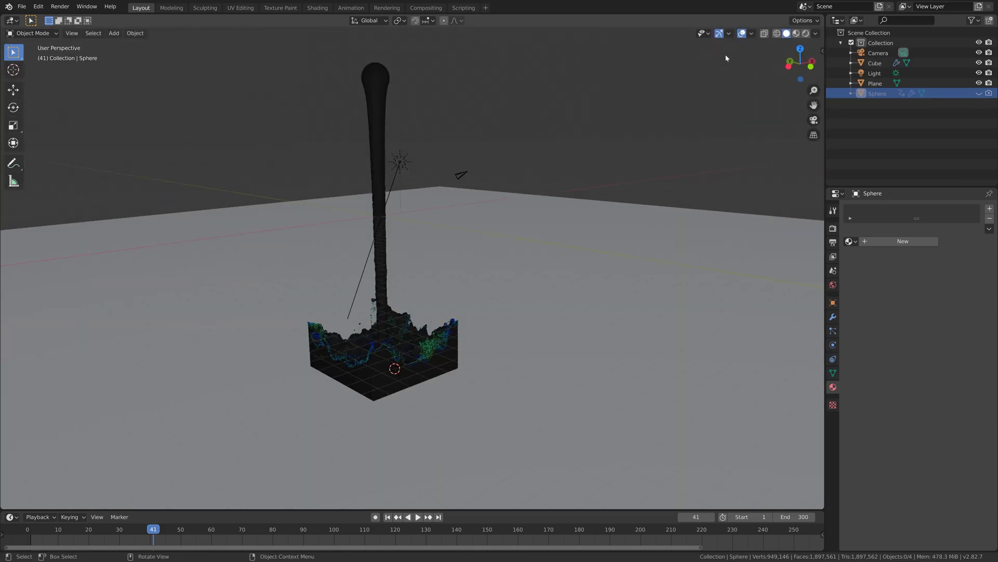
pyautogui.click(643, 239)
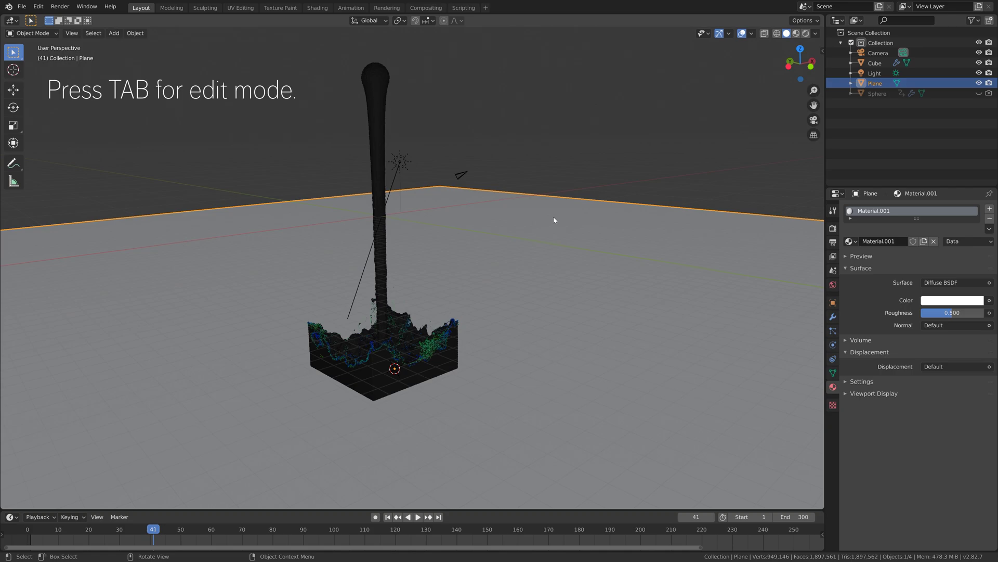
# Extrude the floor's two back edges straight up Z about 145.5 m into backdrop walls
pyautogui.press('Tab')
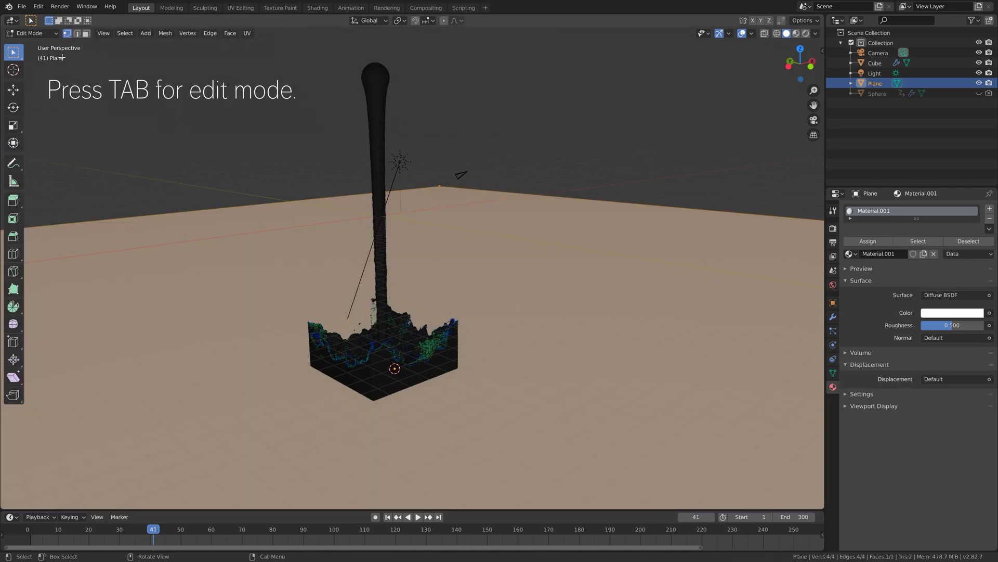
pyautogui.click(77, 33)
pyautogui.click(274, 199)
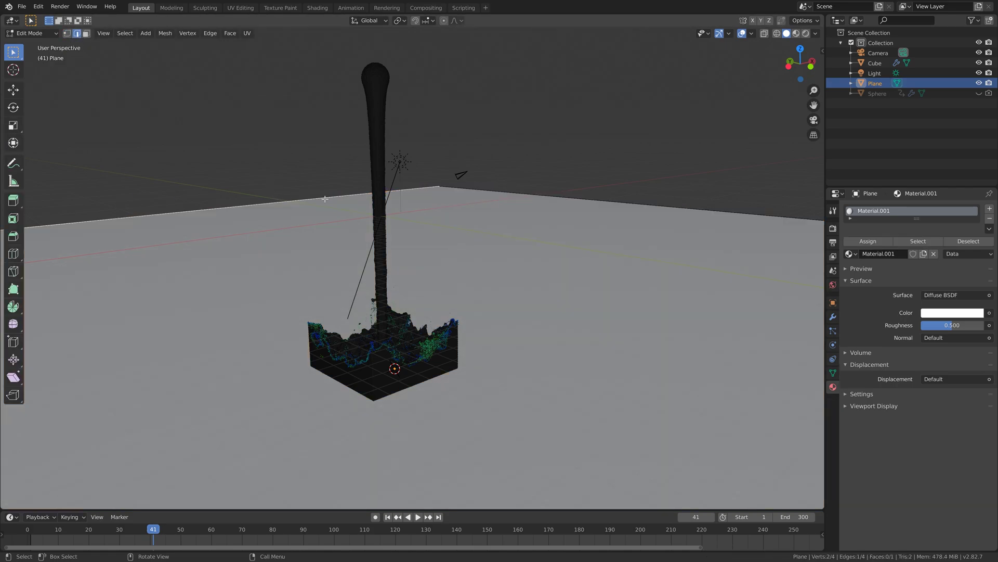
pyautogui.keyDown('shift'); pyautogui.click(521, 193); pyautogui.keyUp('shift')
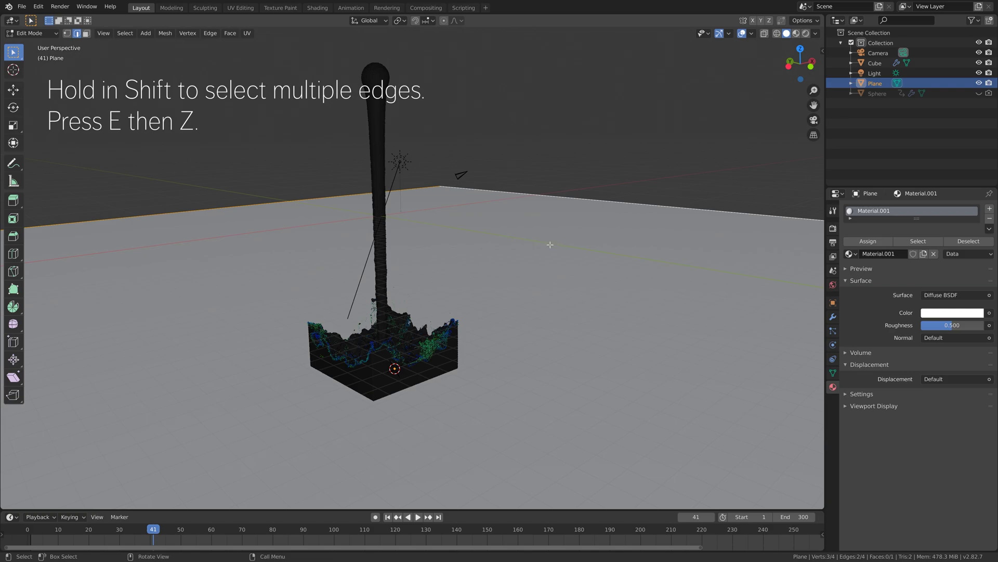
pyautogui.press('e')
pyautogui.press('z')
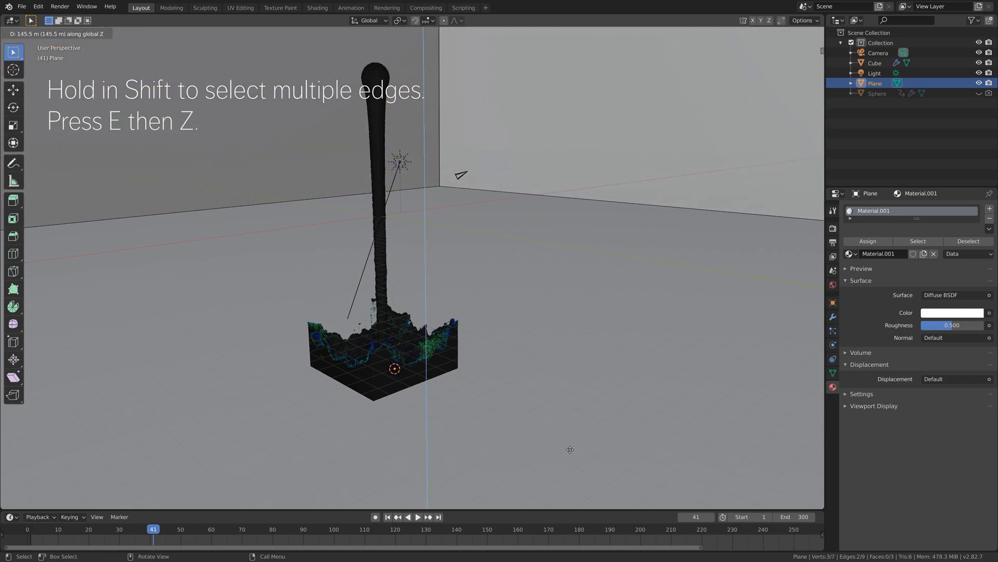
pyautogui.click(620, 336)
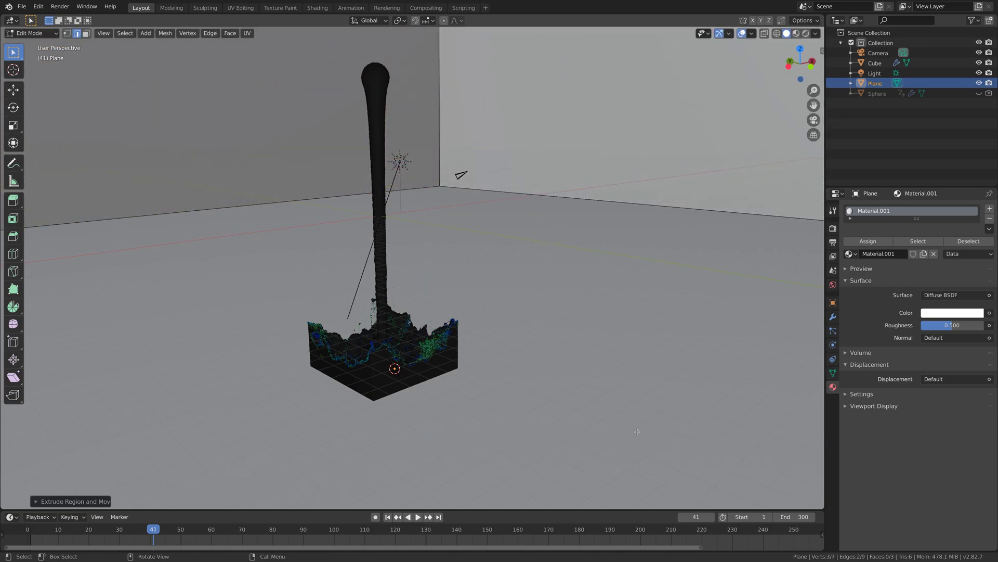
pyautogui.press('Tab')
pyautogui.scroll(-3, 480, 273)
pyautogui.moveTo(480, 273)
pyautogui.mouseDown(button='middle')
pyautogui.moveTo(495, 260)
pyautogui.moveTo(480, 264)
pyautogui.mouseUp(button='middle')
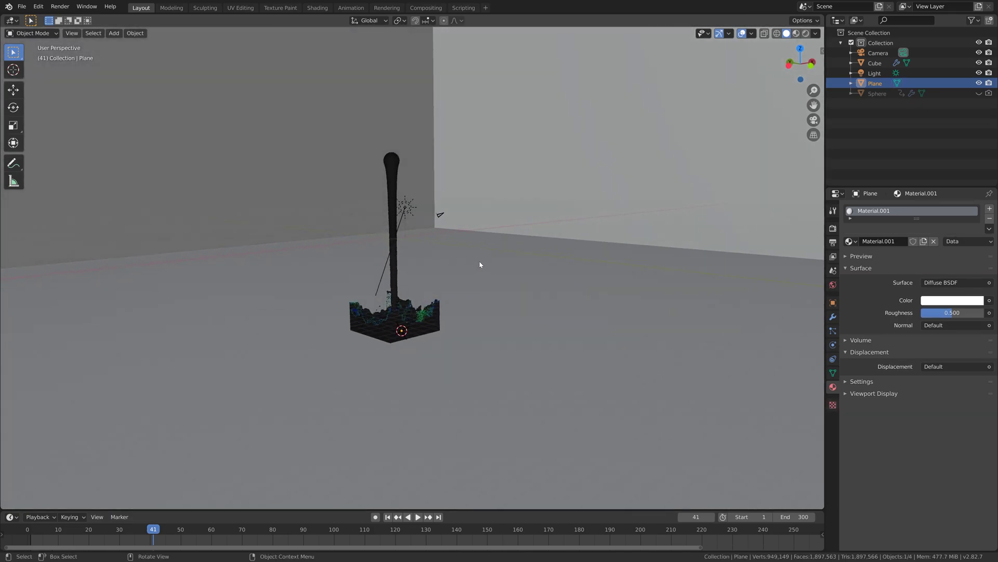
# Look through the scene camera and enable Lock Camera to View
pyautogui.press('KP_0')
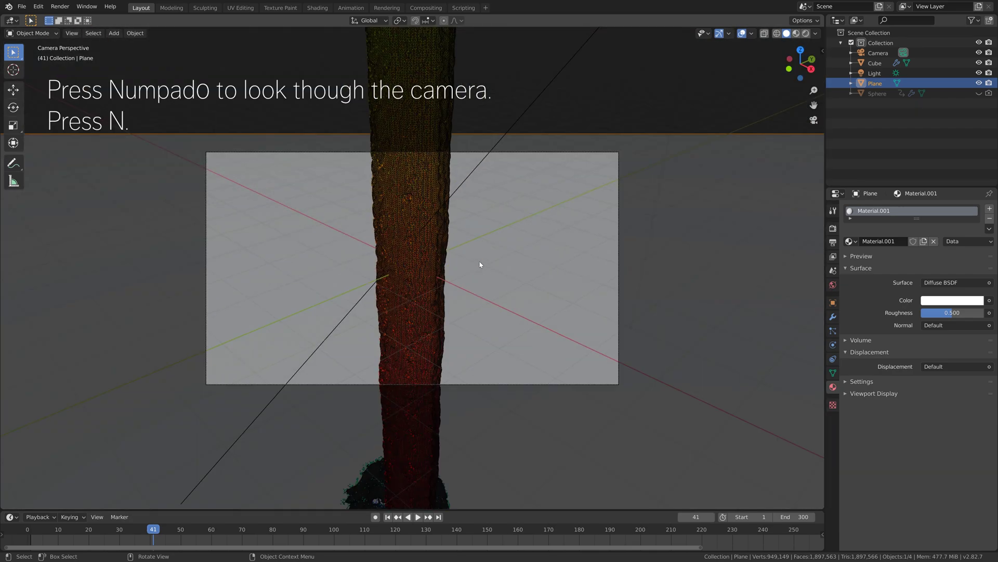
pyautogui.press('n')
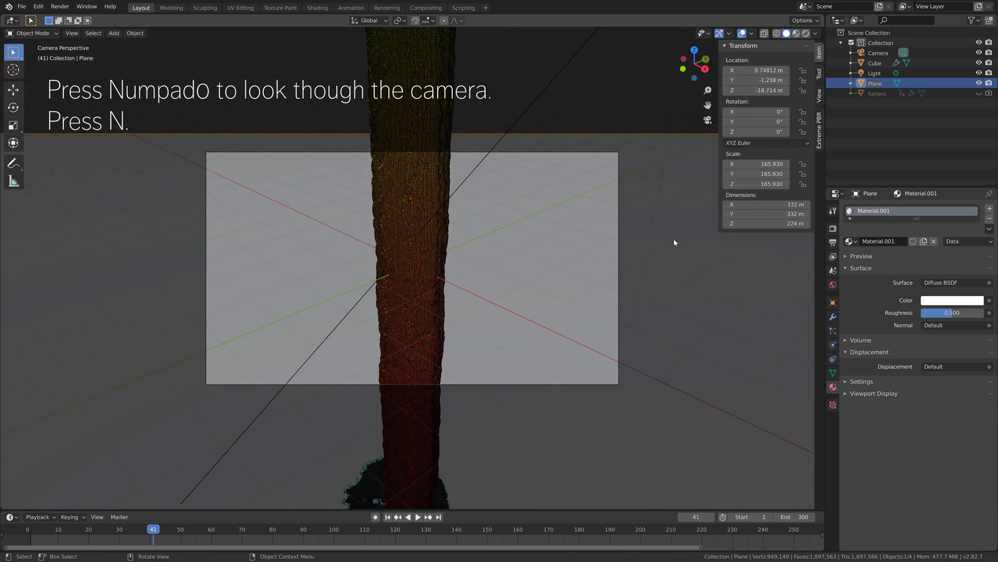
pyautogui.click(820, 95)
pyautogui.click(806, 167)
pyautogui.moveTo(525, 307); pyautogui.dragTo(647, 312, button='middle')
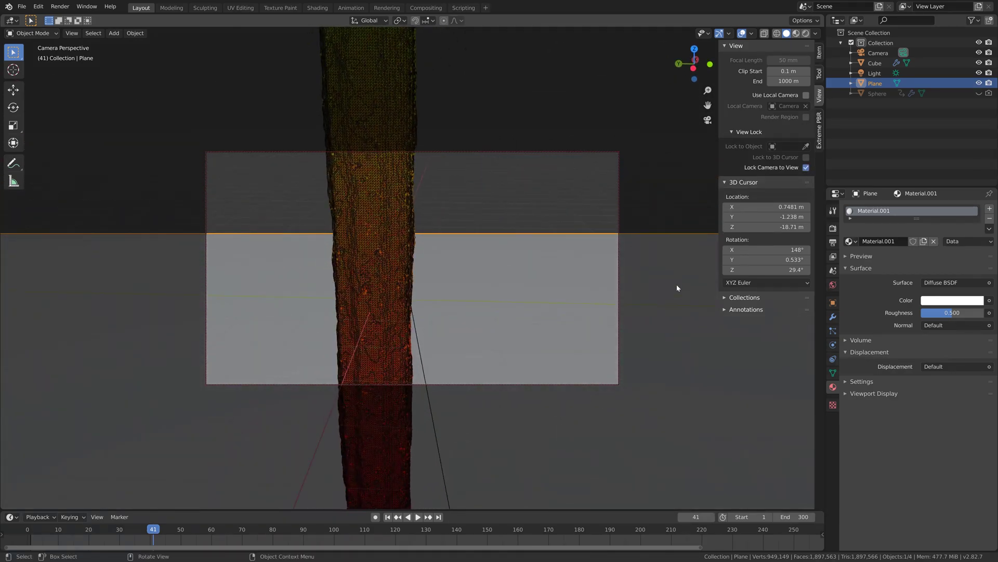
# Set the camera's Clip End to 10000 m
pyautogui.click(607, 152)
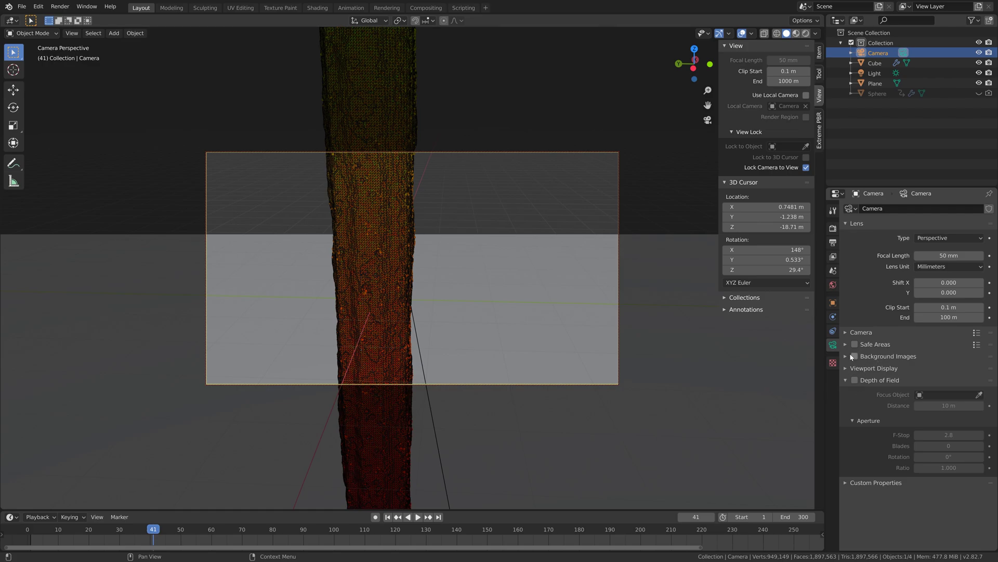
pyautogui.click(935, 317)
pyautogui.write('10000')
pyautogui.press('Return')
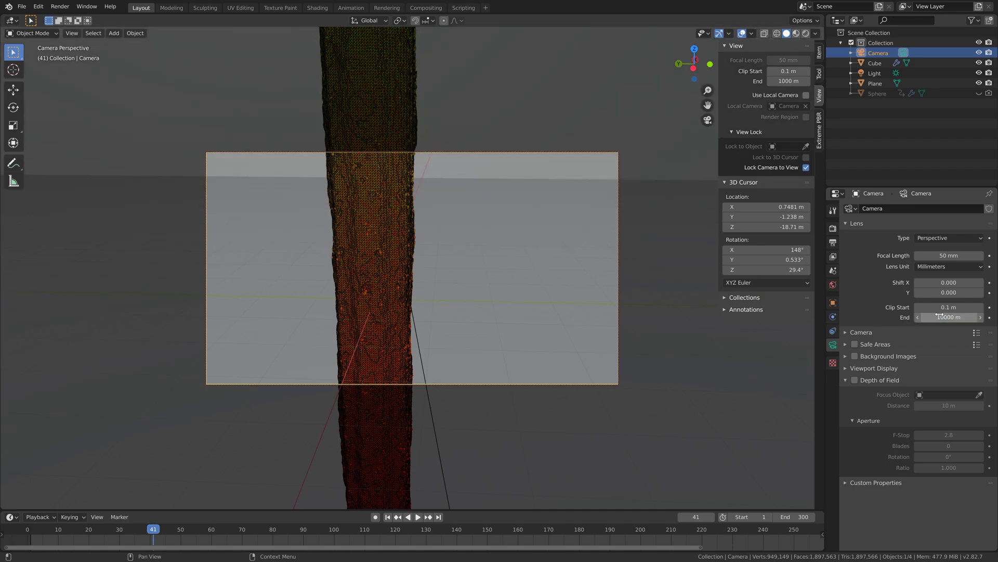
# Reposition the camera to frame the pouring water and tank against the backdrop
pyautogui.scroll(-10, 553, 263)
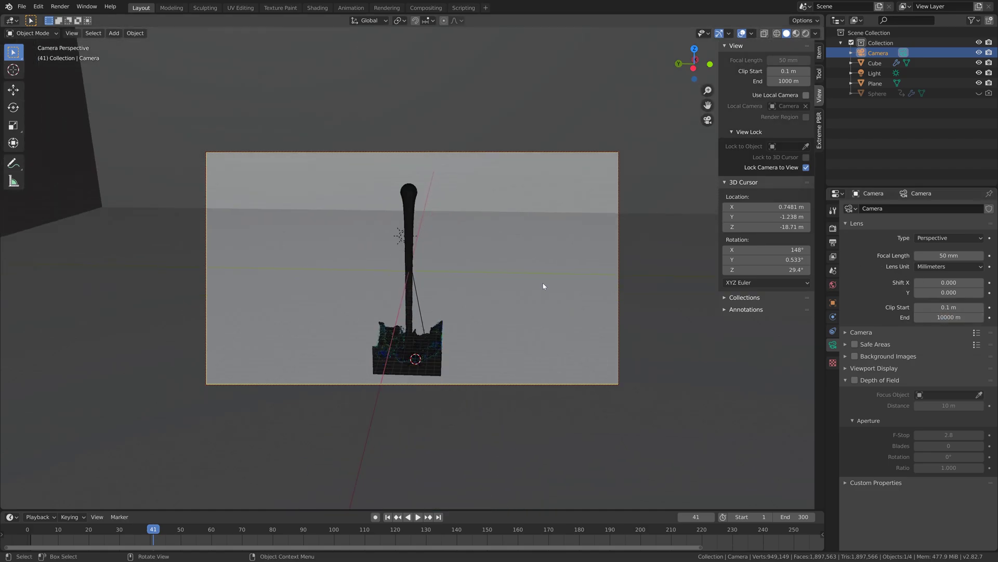
pyautogui.moveTo(543, 286); pyautogui.dragTo(494, 277, button='middle')
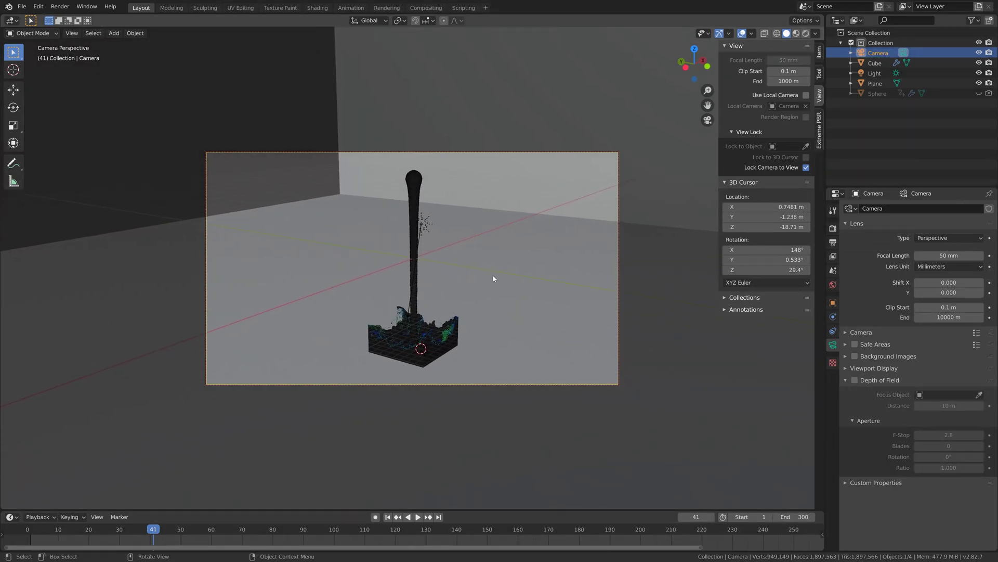
pyautogui.press('g')
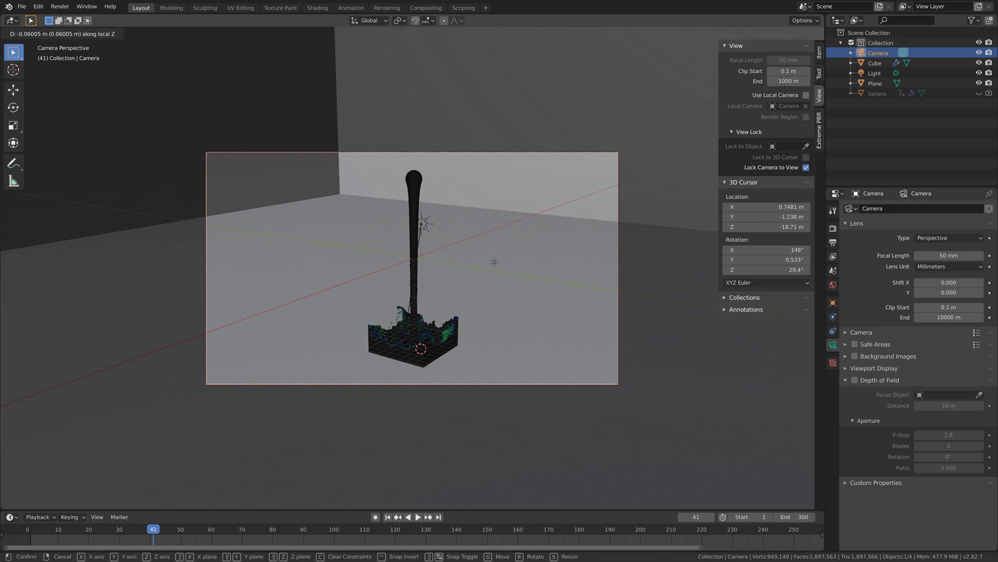
pyautogui.click(471, 156)
pyautogui.press('g')
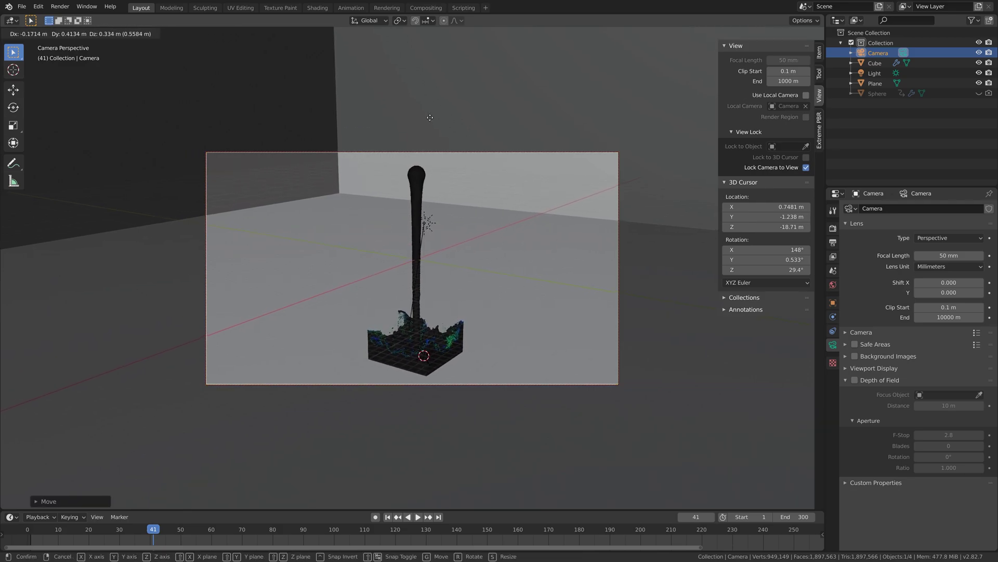
pyautogui.click(445, 130)
pyautogui.moveTo(561, 193); pyautogui.dragTo(547, 191, button='middle')
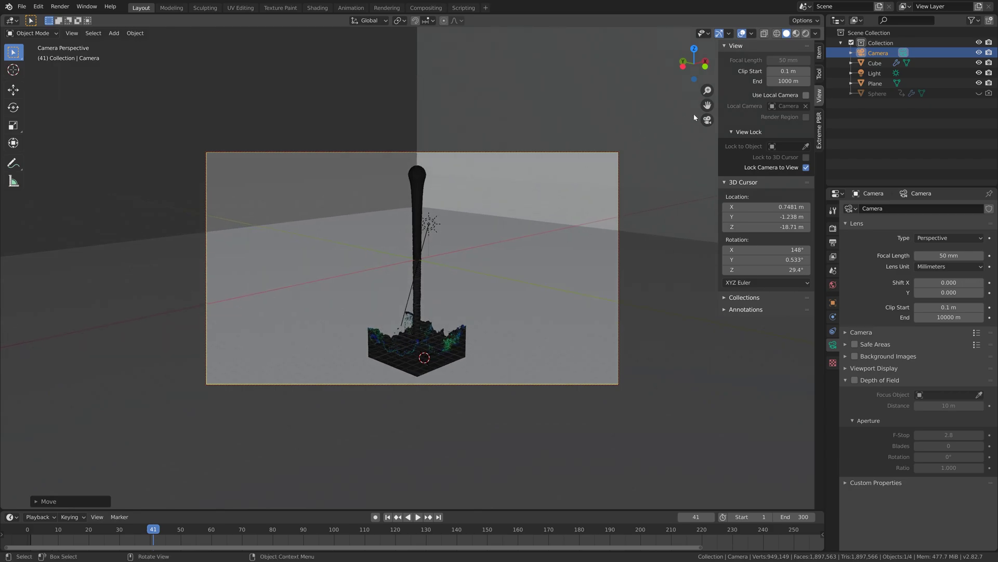
# Render on the GPU with a 512-pixel tile size
pyautogui.click(833, 227)
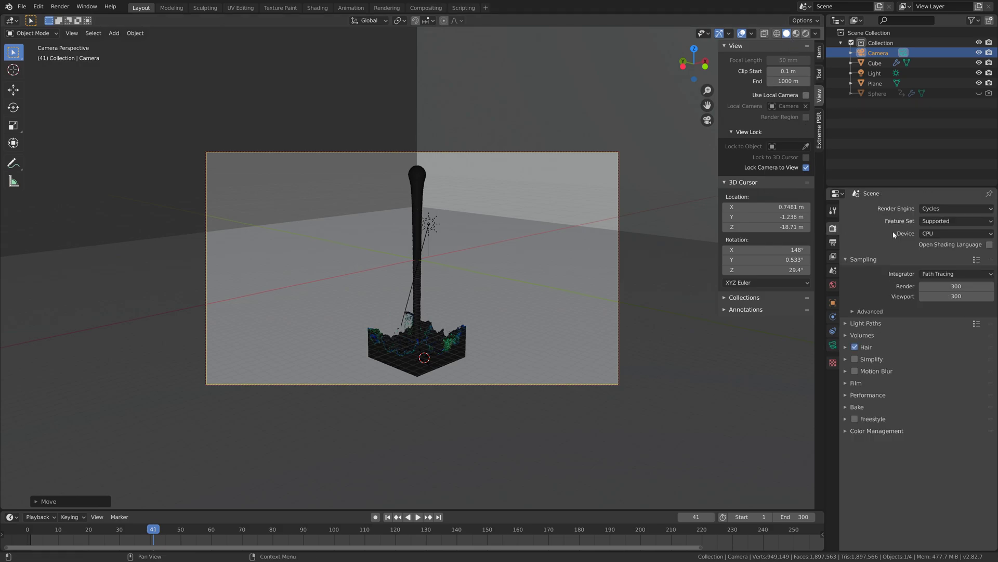
pyautogui.click(931, 234)
pyautogui.click(931, 258)
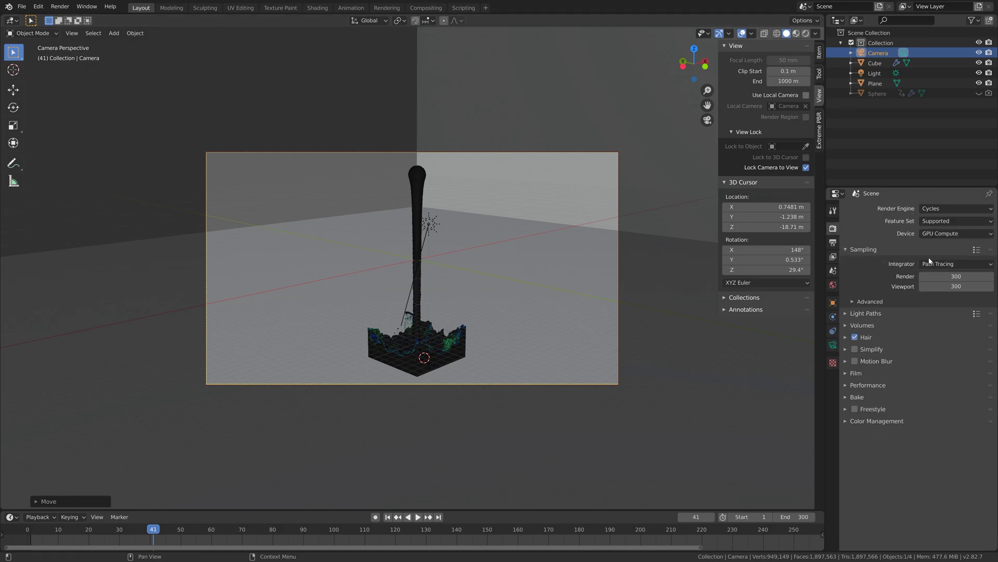
pyautogui.click(867, 384)
pyautogui.click(957, 450)
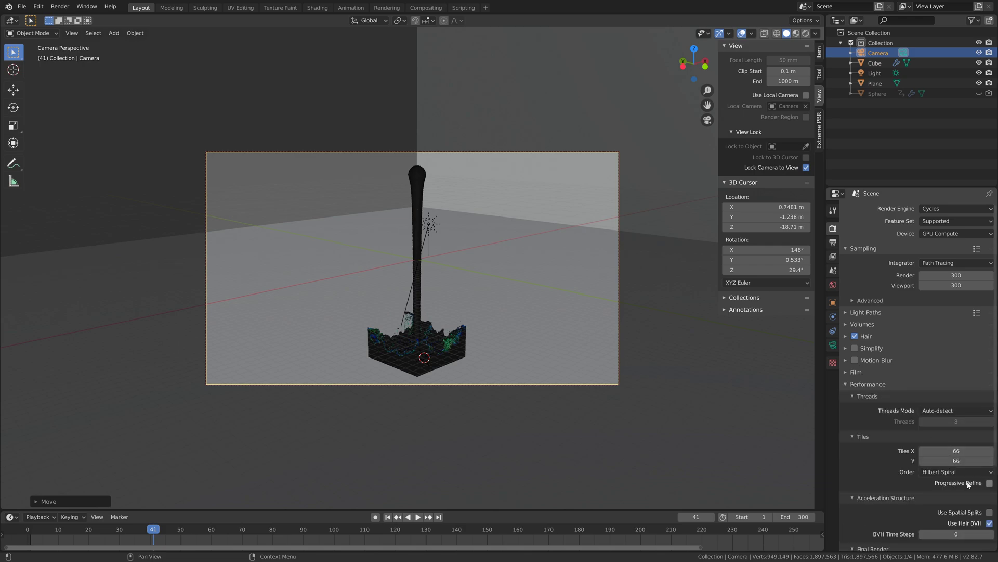
pyautogui.write('66')
pyautogui.press('Tab')
pyautogui.write('66')
pyautogui.hotkey('shift', 'Tab')
pyautogui.write('512')
pyautogui.press('Return')
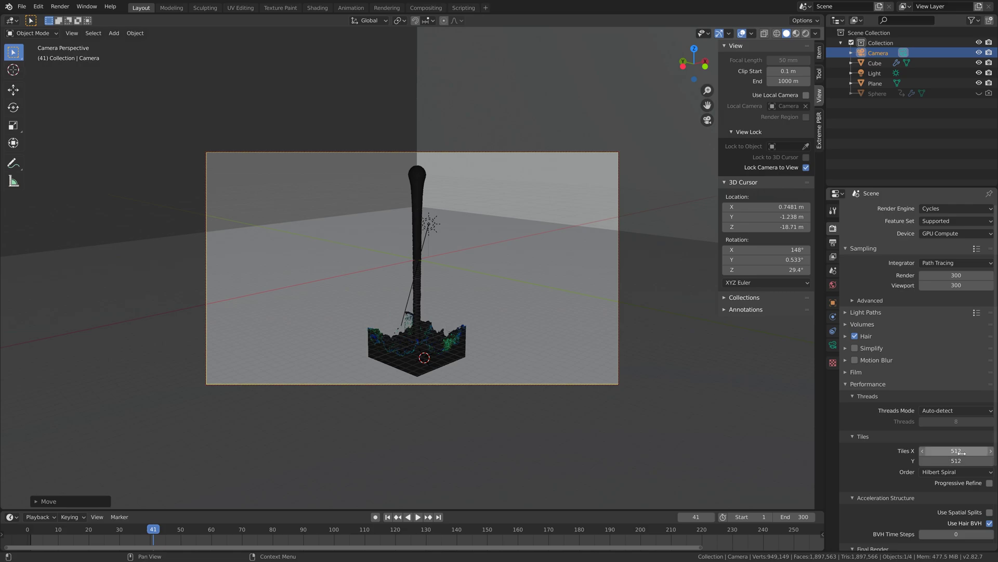
# Set output resolution to 200%, frame rate to 30 fps and PNG compression to 80%
pyautogui.click(833, 243)
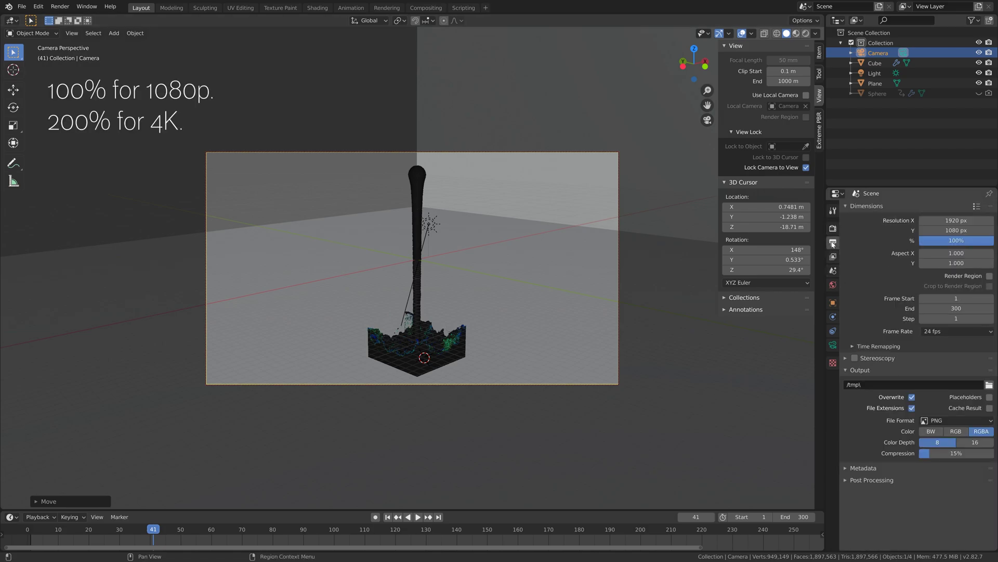
pyautogui.click(957, 240)
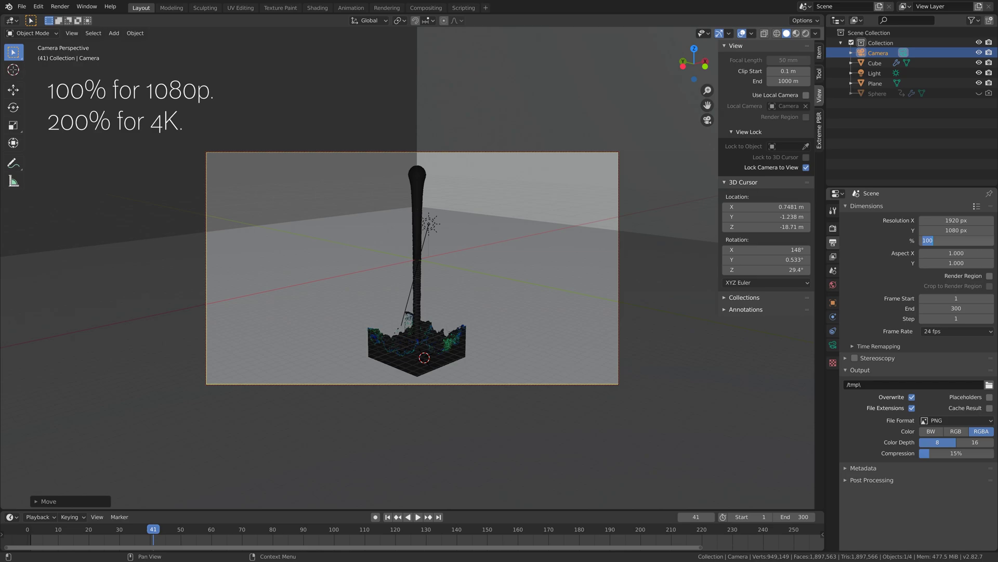
pyautogui.write('200')
pyautogui.press('Return')
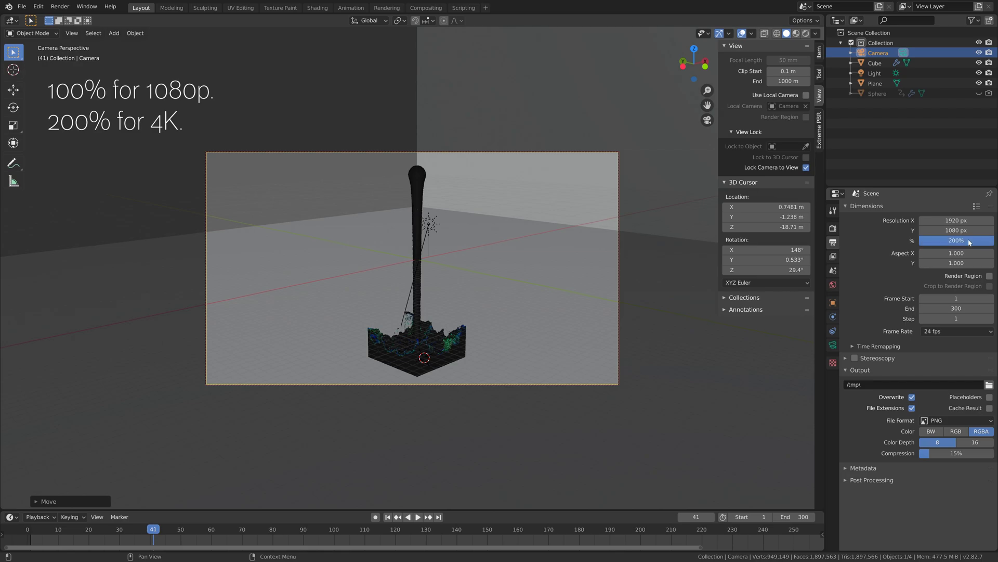
pyautogui.click(954, 328)
pyautogui.click(947, 381)
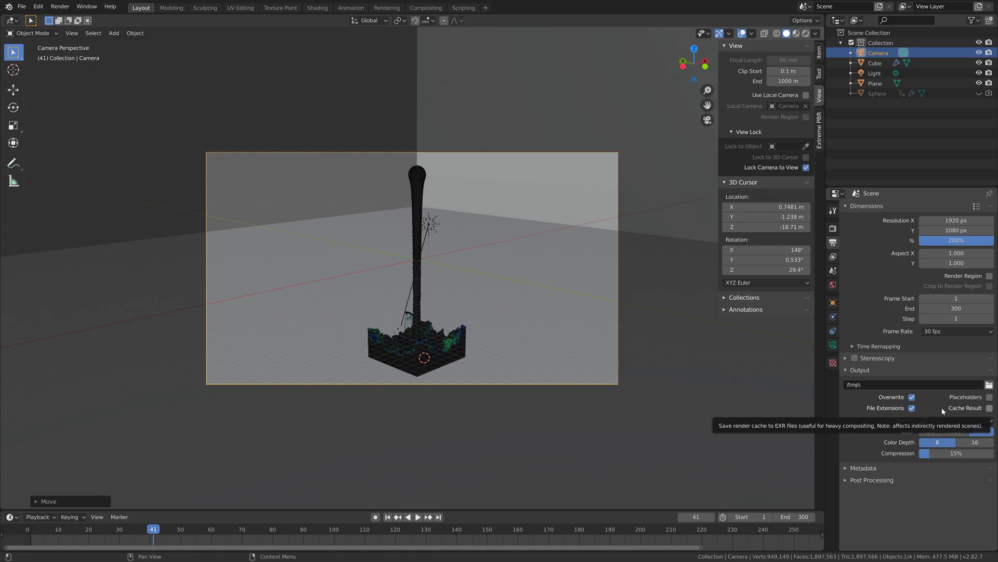
pyautogui.click(957, 453)
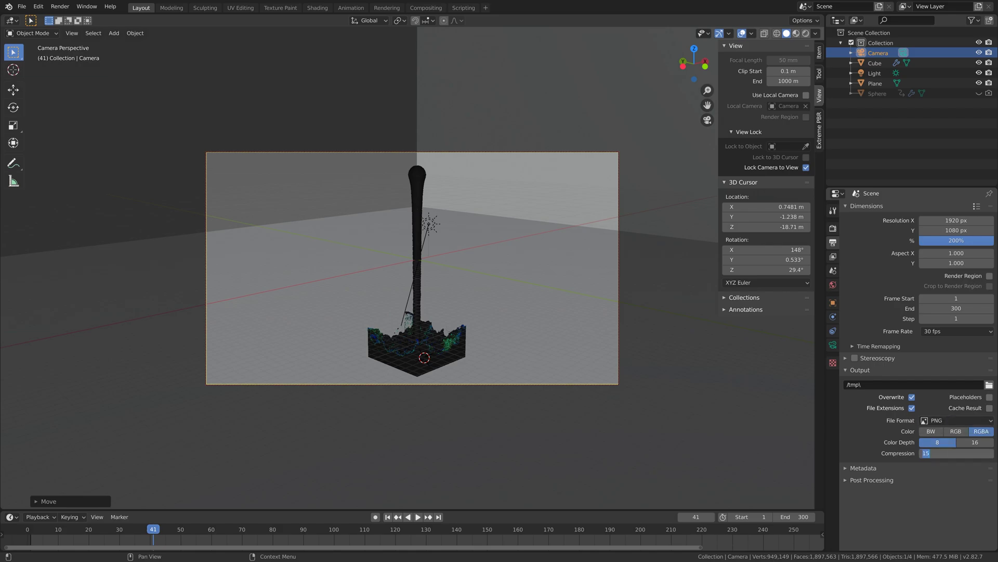
pyautogui.write('80')
pyautogui.press('Return')
# Point the render output to a new 'Render Manta 4K simple' folder in Large renders, prefix 'tut'
pyautogui.click(989, 385)
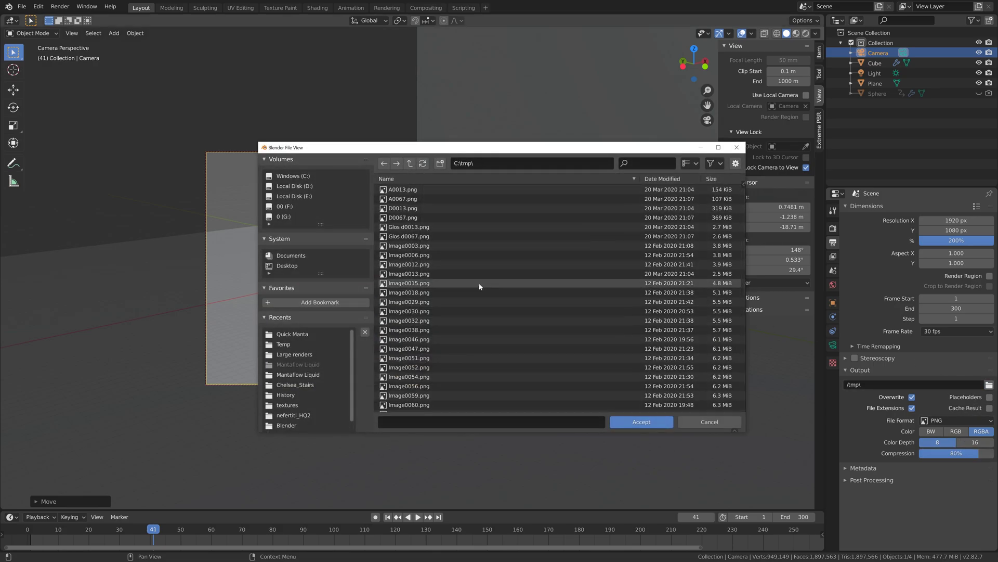
pyautogui.click(296, 355)
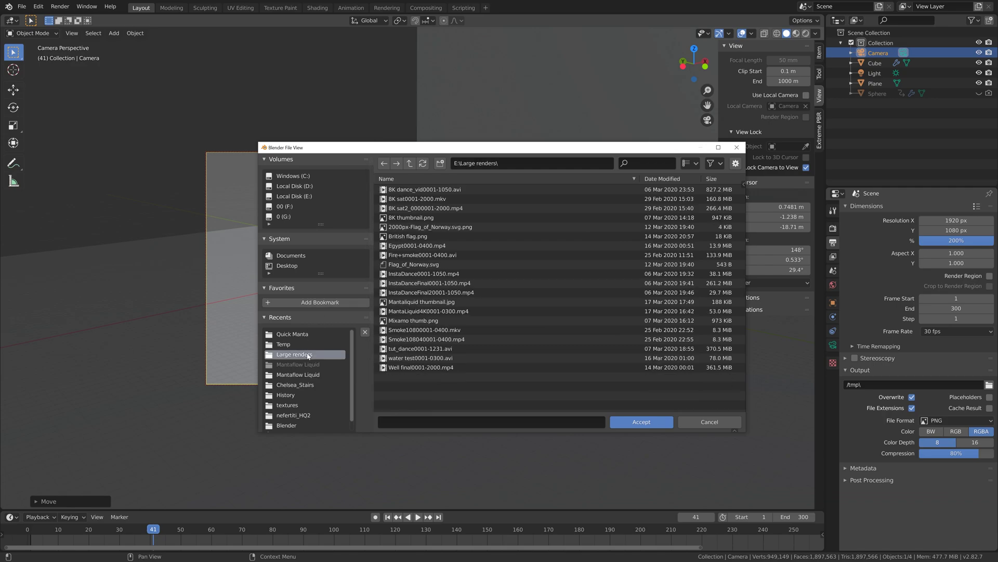
pyautogui.click(441, 163)
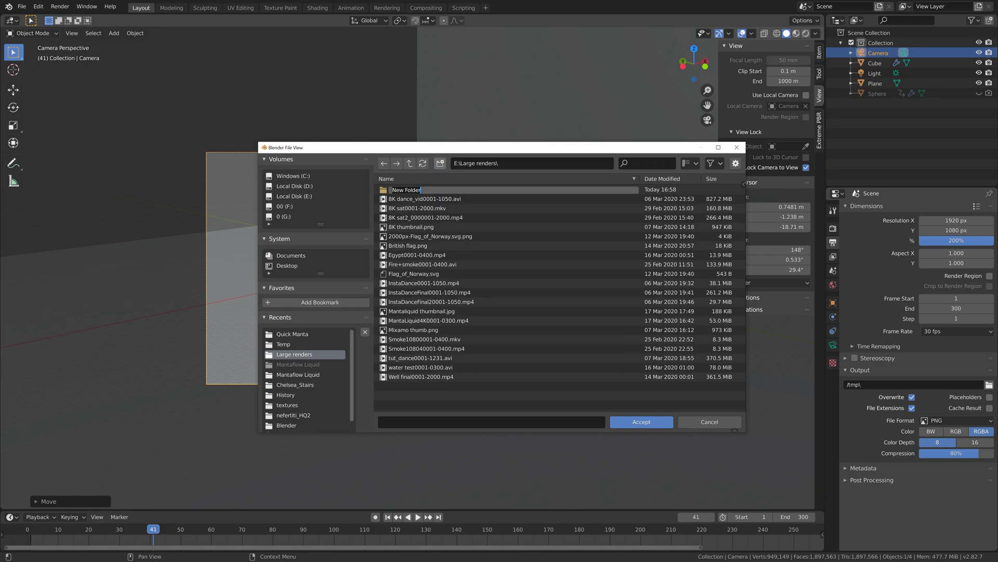
pyautogui.write('Render Manta 4K simple')
pyautogui.press('Return')
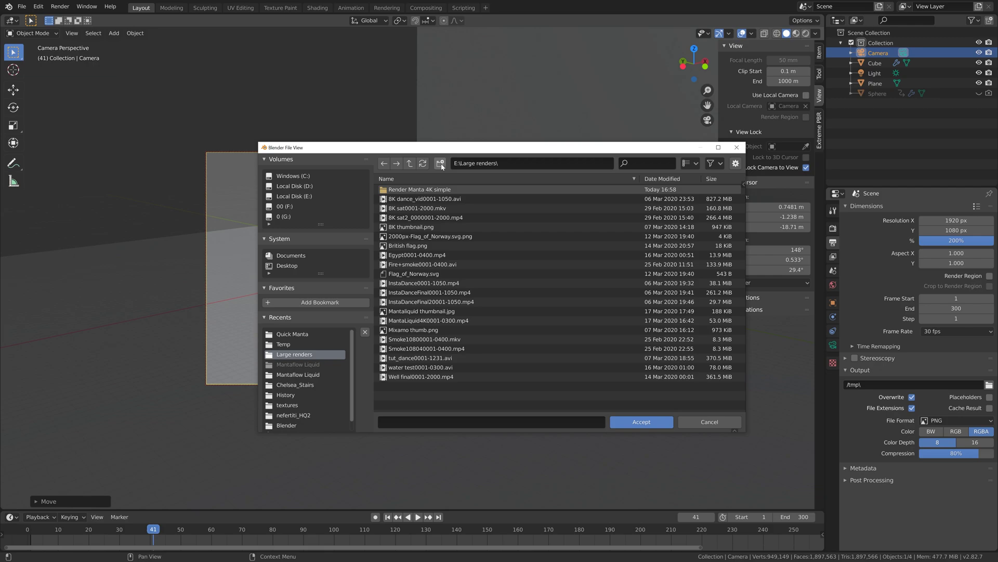
pyautogui.doubleClick(432, 190)
pyautogui.write('tut')
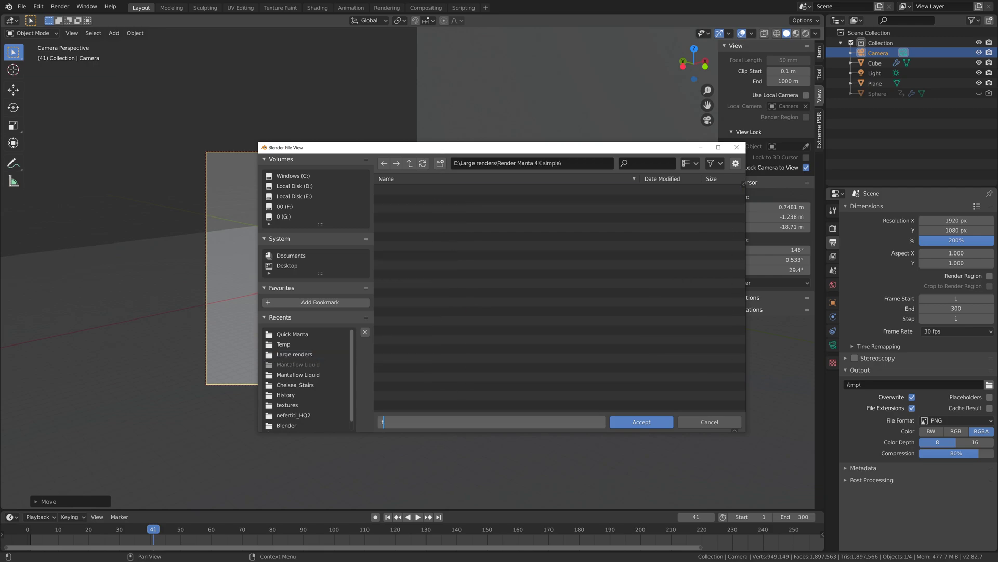
pyautogui.press('Return')
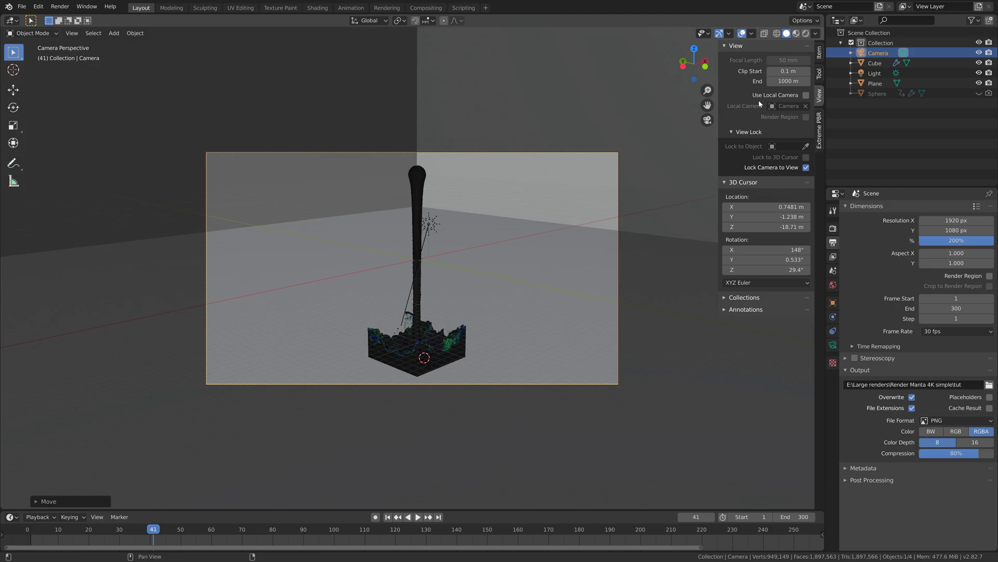
# Preview the blue water in Rendered shading, hide overlays, then return the viewport to Solid
pyautogui.click(806, 33)
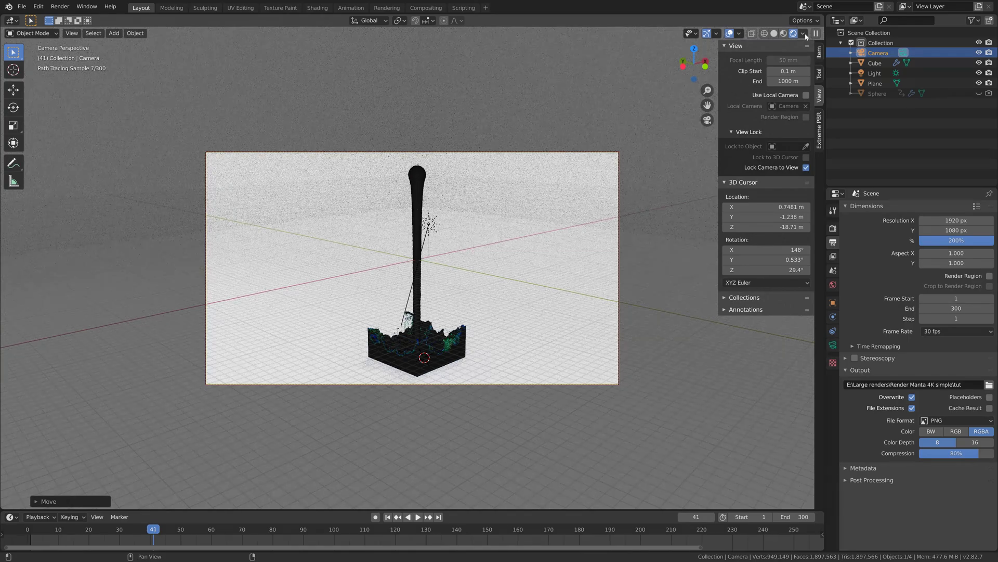
pyautogui.click(730, 34)
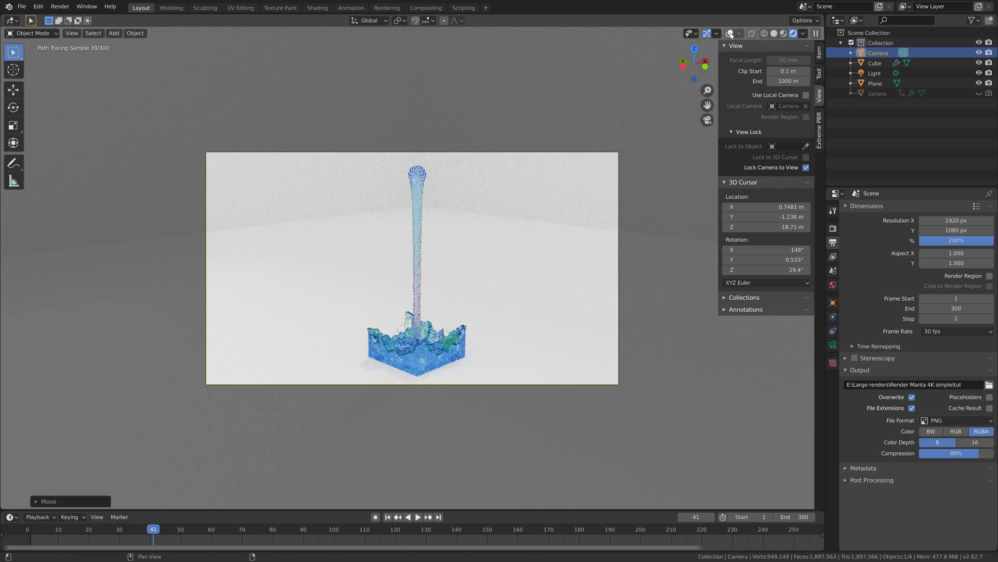
pyautogui.click(774, 33)
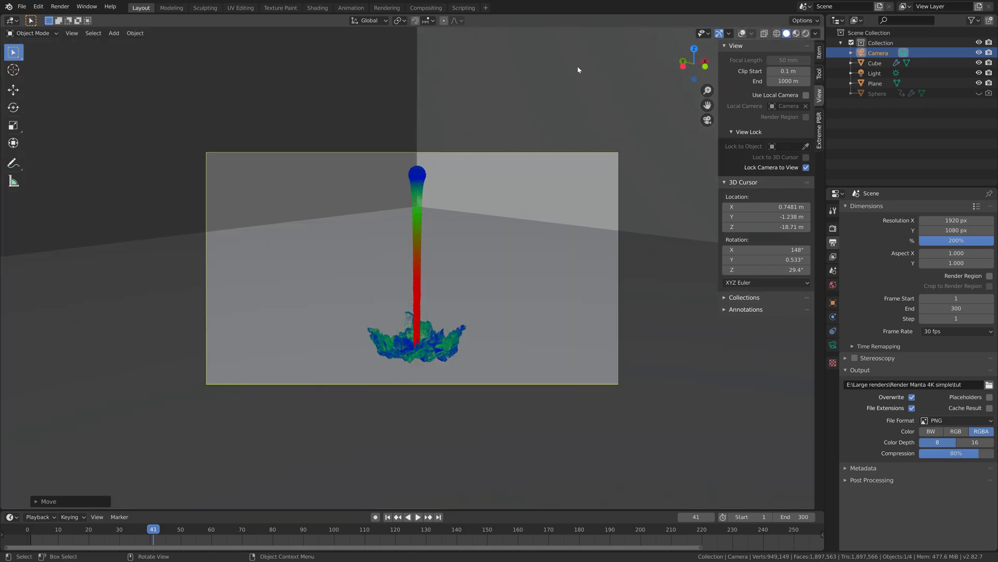
# Save the scene under an incremented file name
pyautogui.click(21, 6)
pyautogui.click(36, 82)
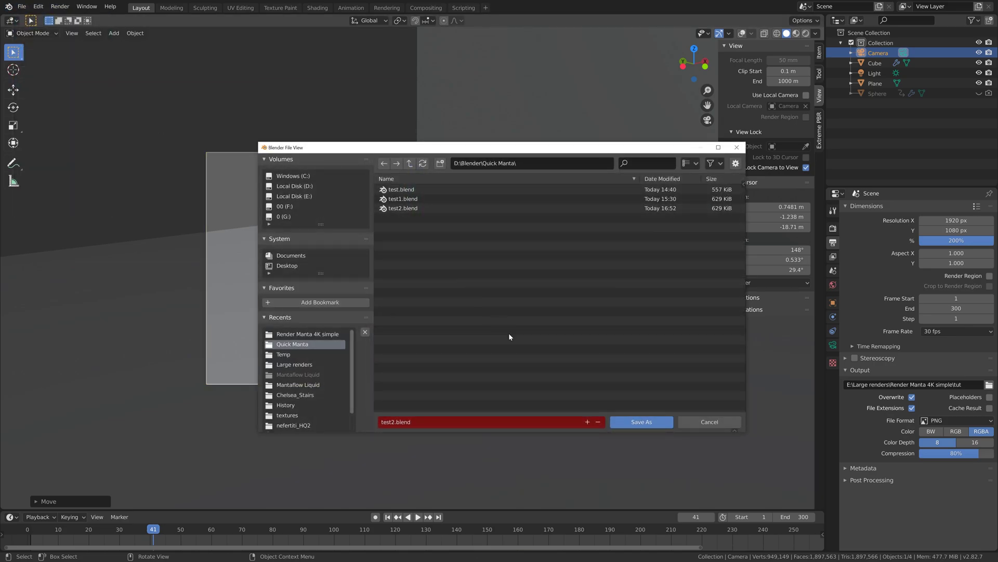
pyautogui.click(588, 422)
pyautogui.click(624, 422)
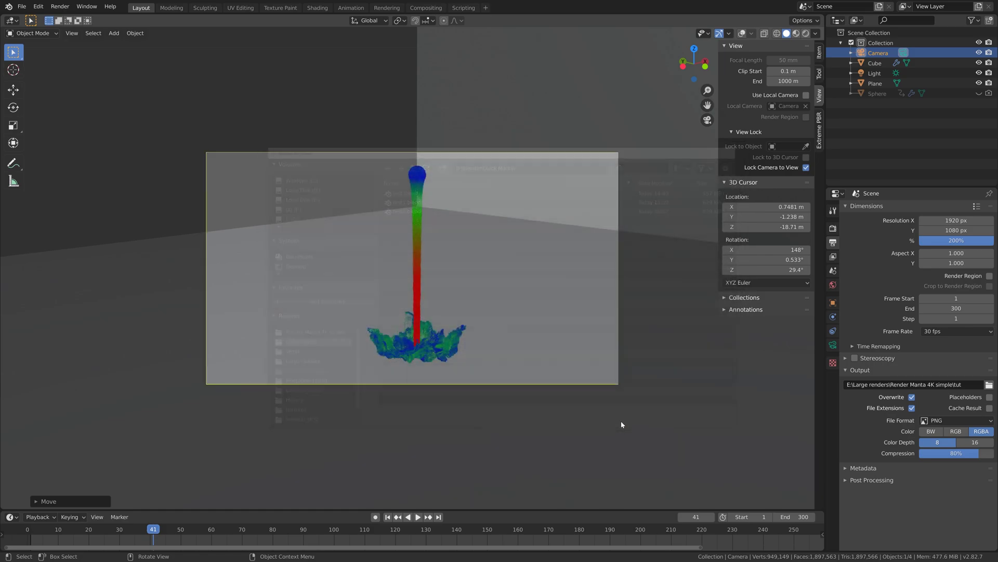
# Render frame 41 of the water pouring into the tank as an image
pyautogui.click(61, 8)
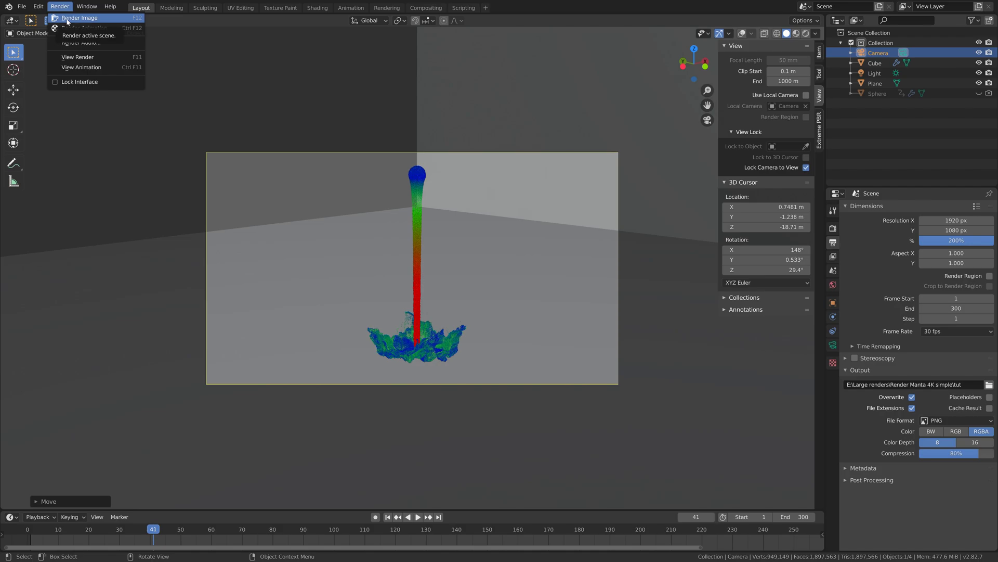
pyautogui.click(67, 20)
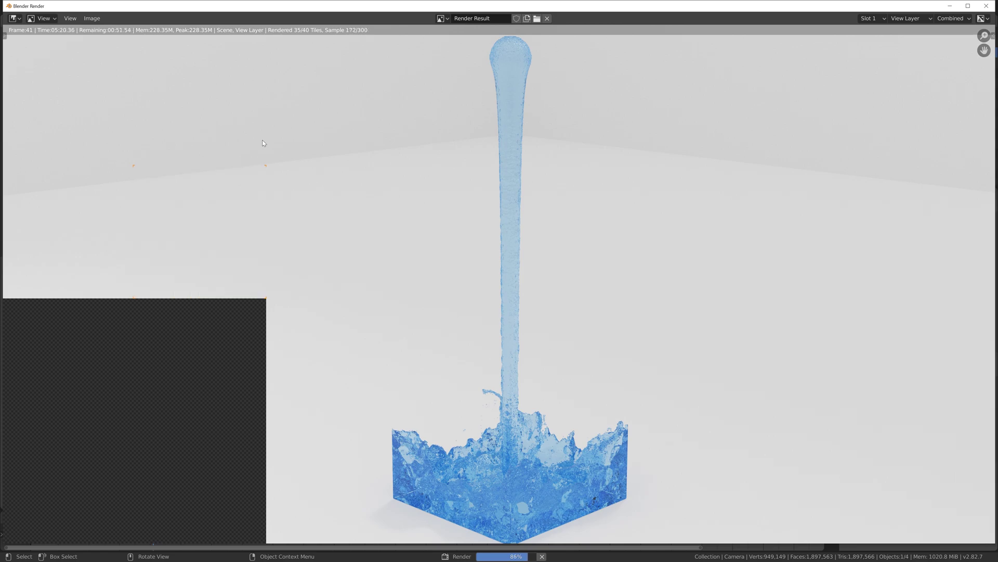
pyautogui.scroll(-1, 240, 223)
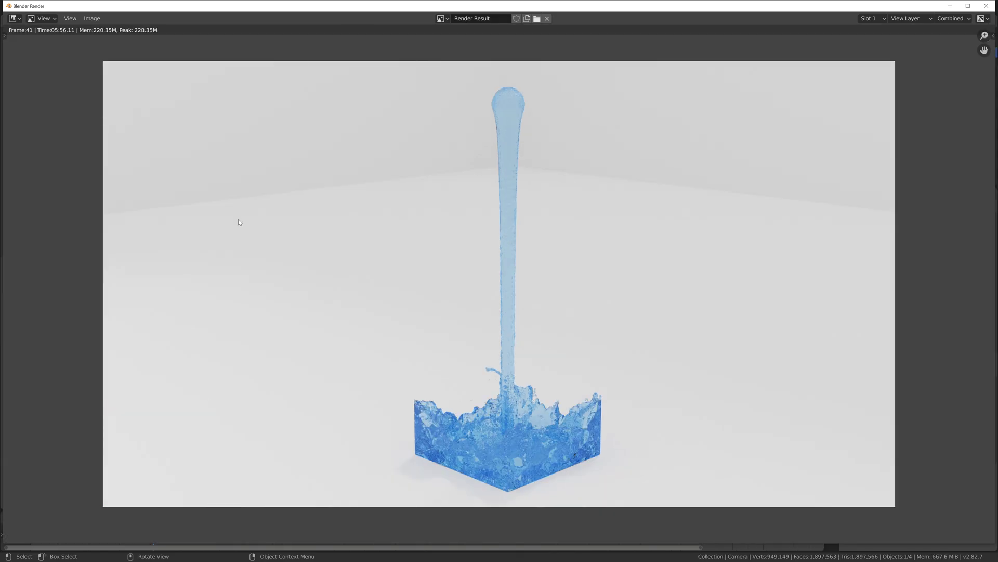
# Close the render window, turn overlays back on, and give the fluid Cube smooth shading
pyautogui.click(990, 8)
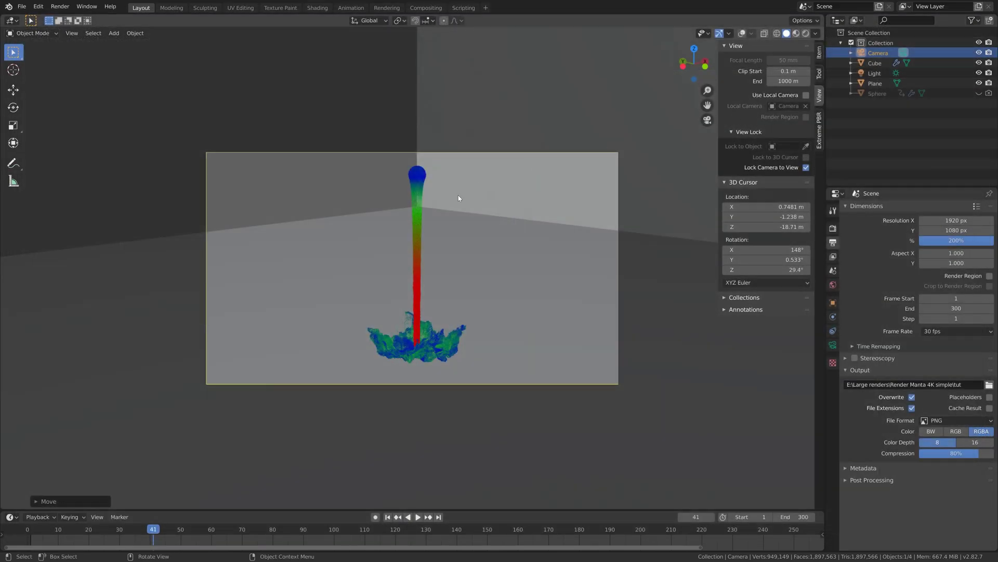
pyautogui.click(418, 185)
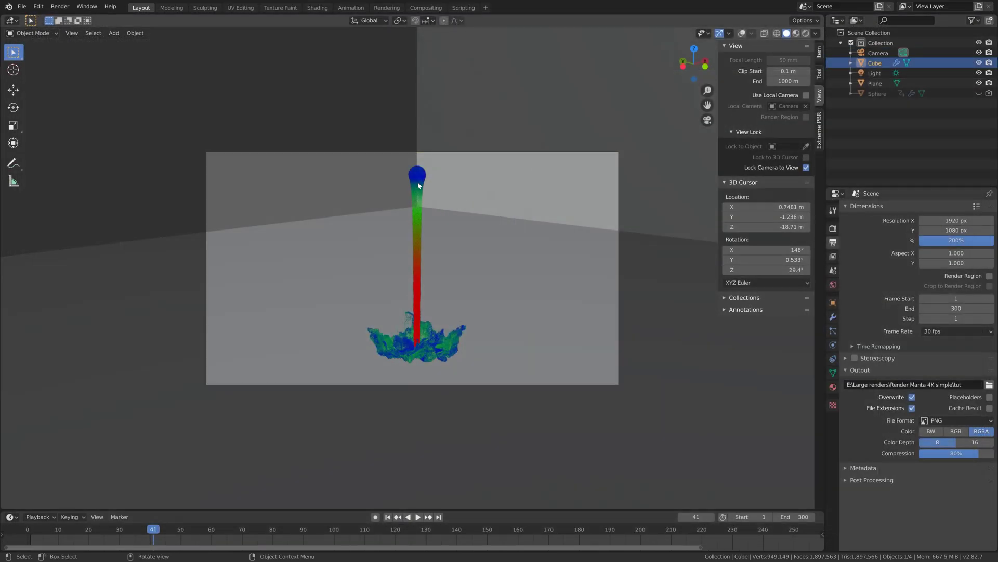
pyautogui.click(742, 32)
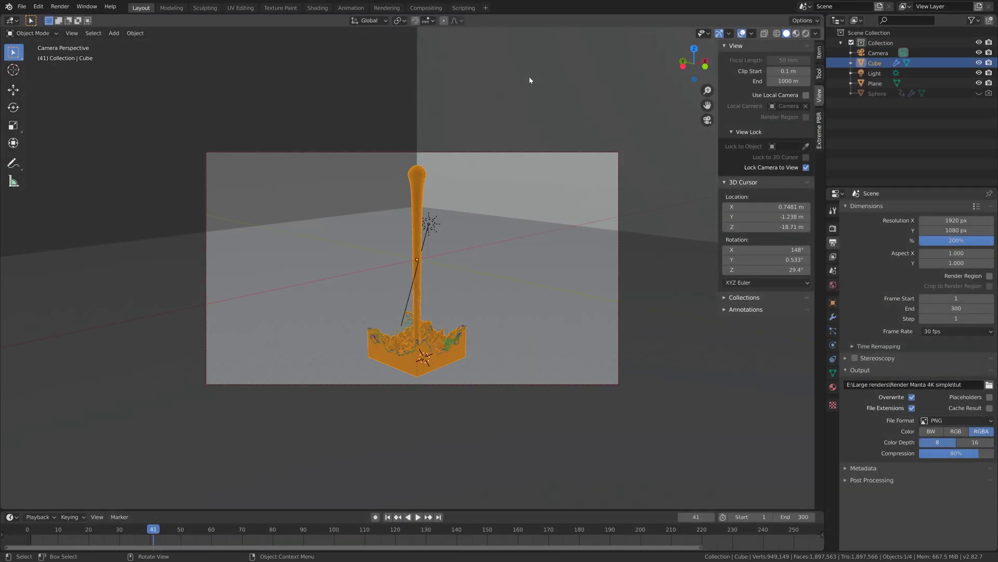
pyautogui.click(136, 33)
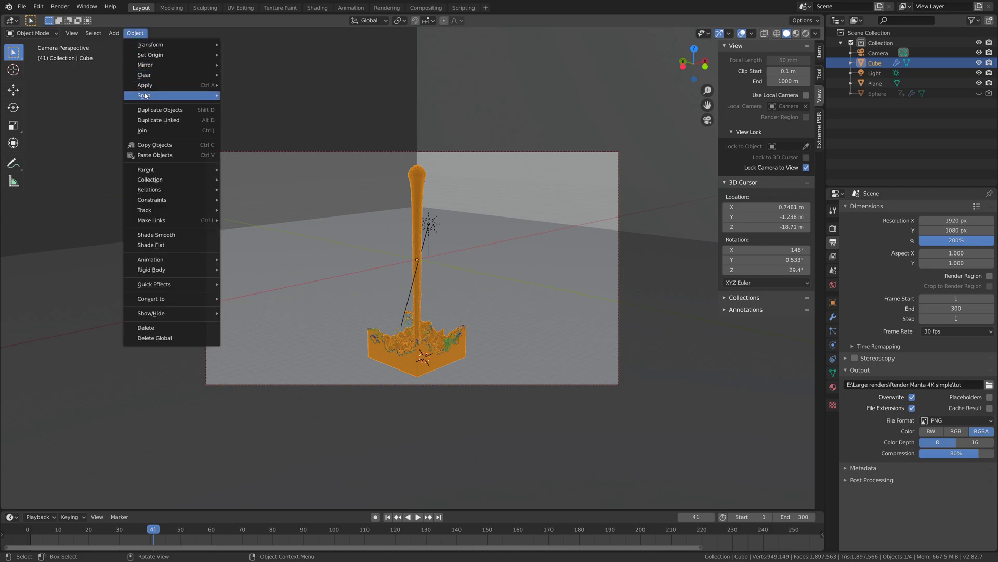
pyautogui.click(164, 234)
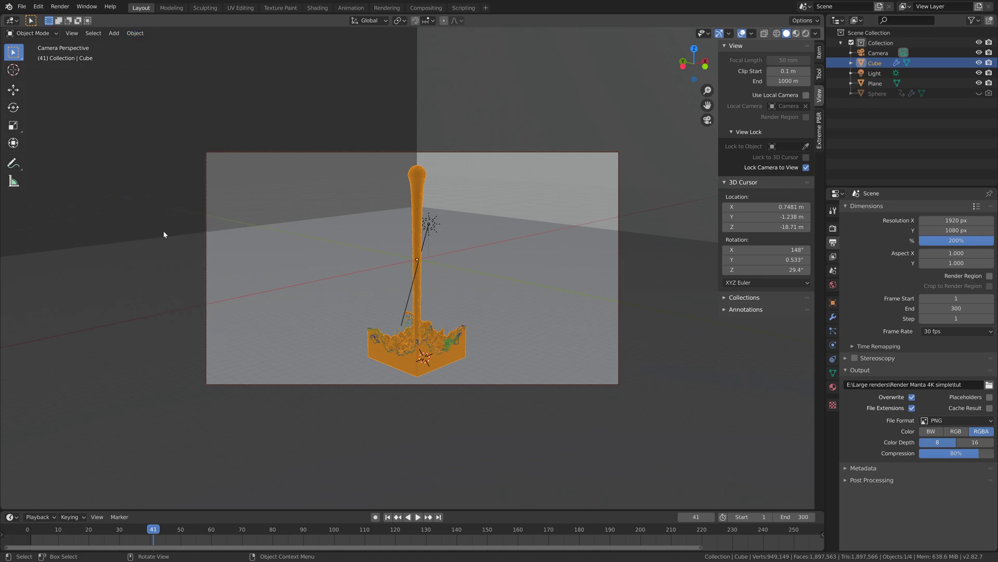
# Save the scene under the incremented name test4.blend
pyautogui.click(22, 7)
pyautogui.click(53, 85)
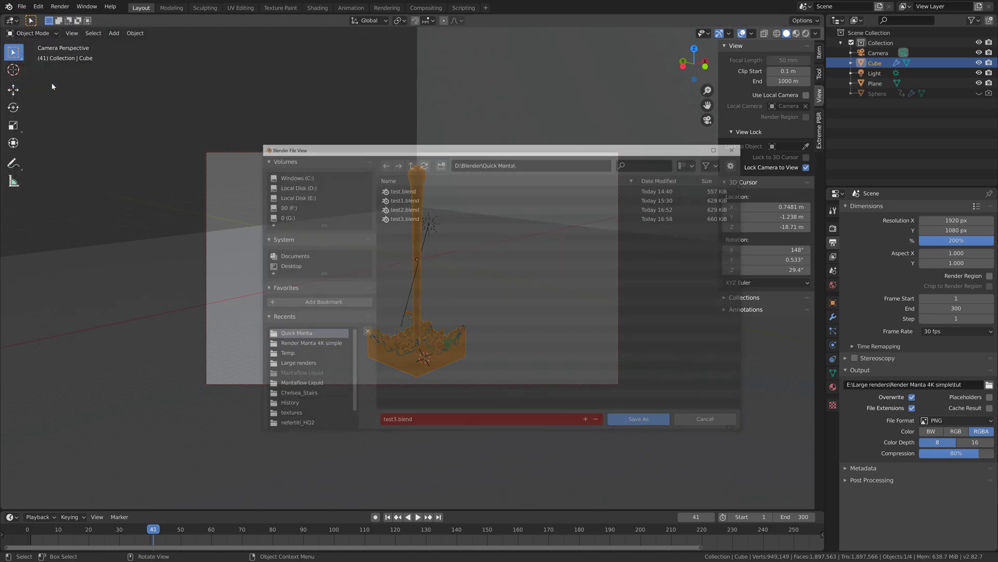
pyautogui.click(588, 422)
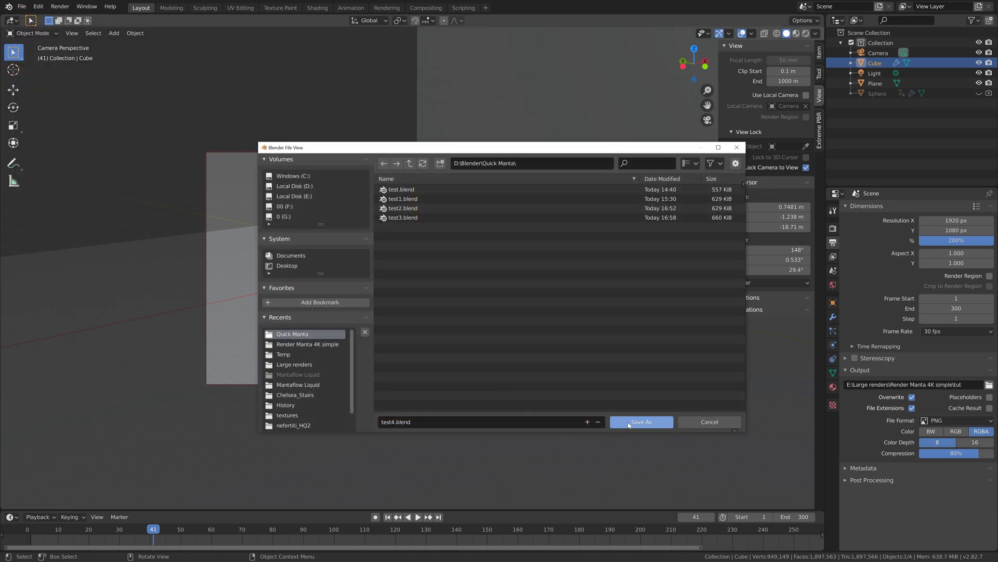
pyautogui.click(627, 421)
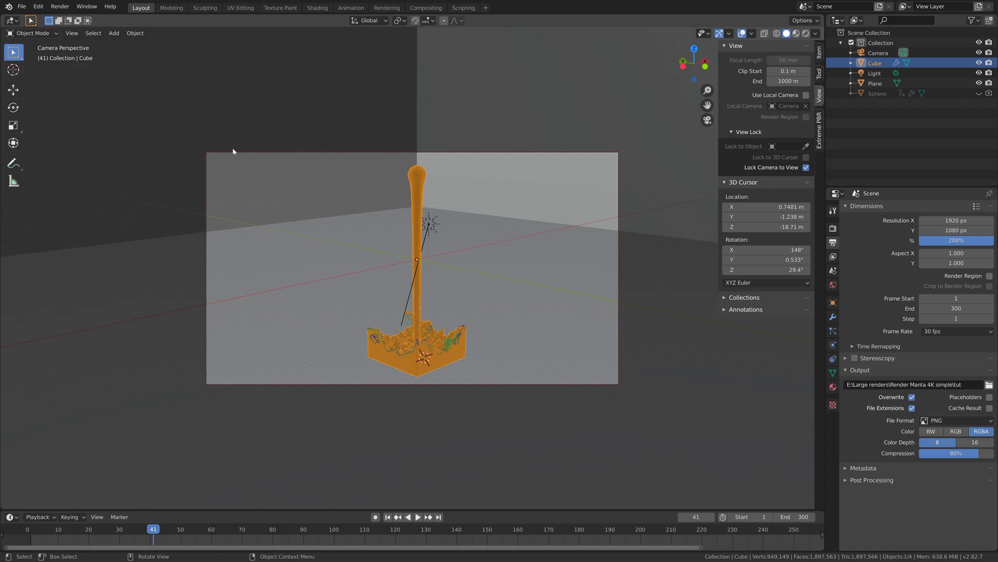
# Scale the floor Plane about 9.3 times excluding Z, then preview it in Rendered shading
pyautogui.click(450, 196)
pyautogui.press('s')
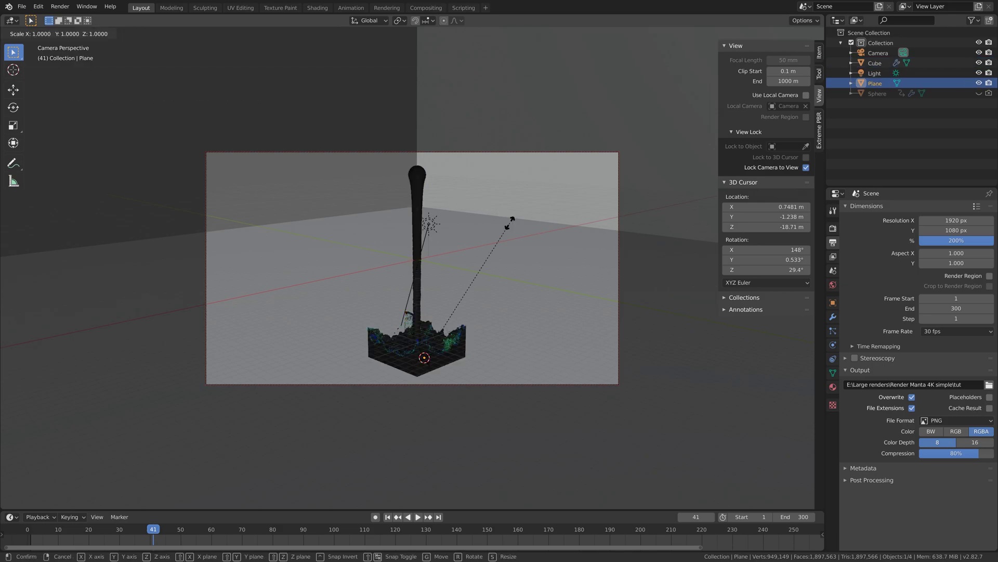
pyautogui.hotkey('shift', 'z')
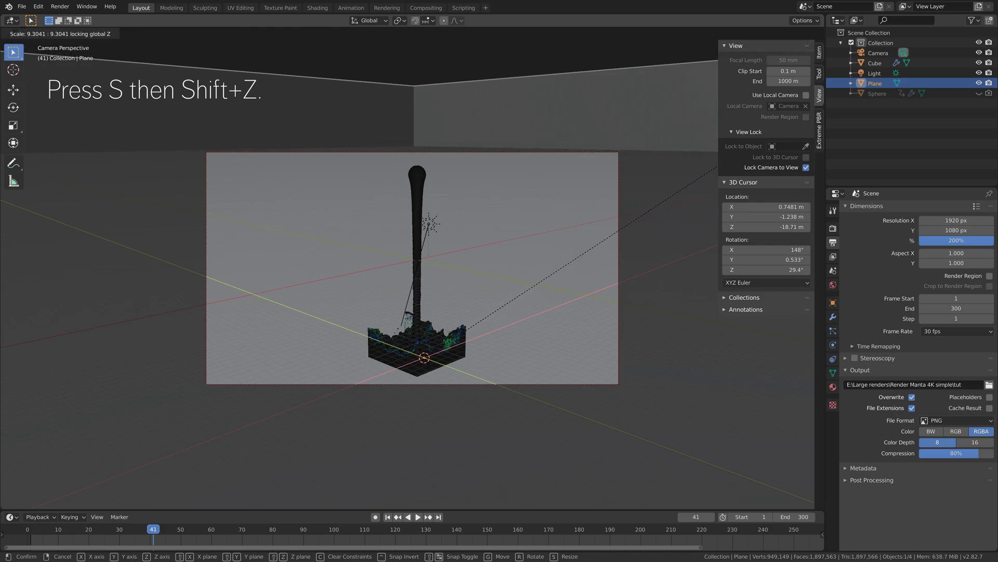
pyautogui.click(172, 425)
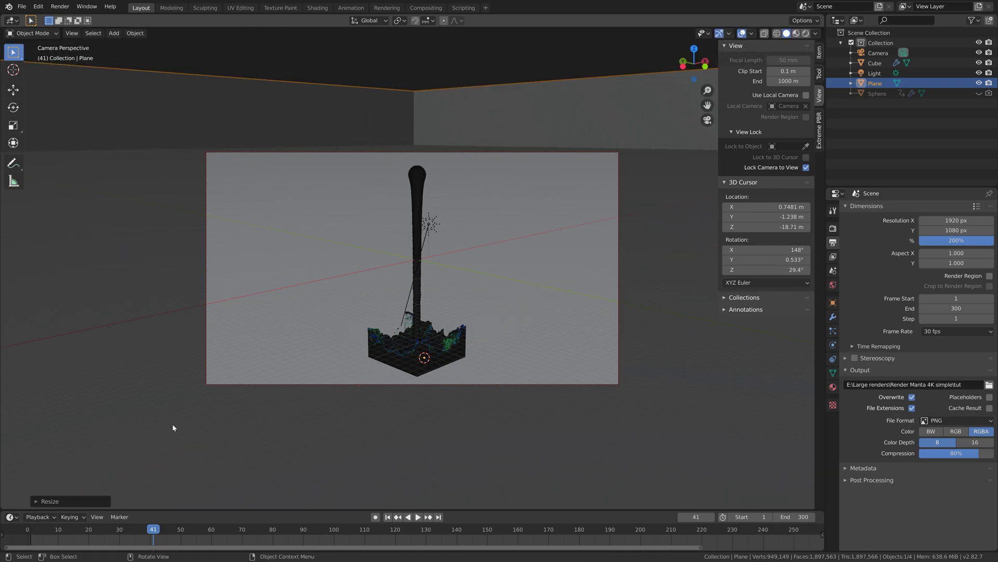
pyautogui.click(806, 33)
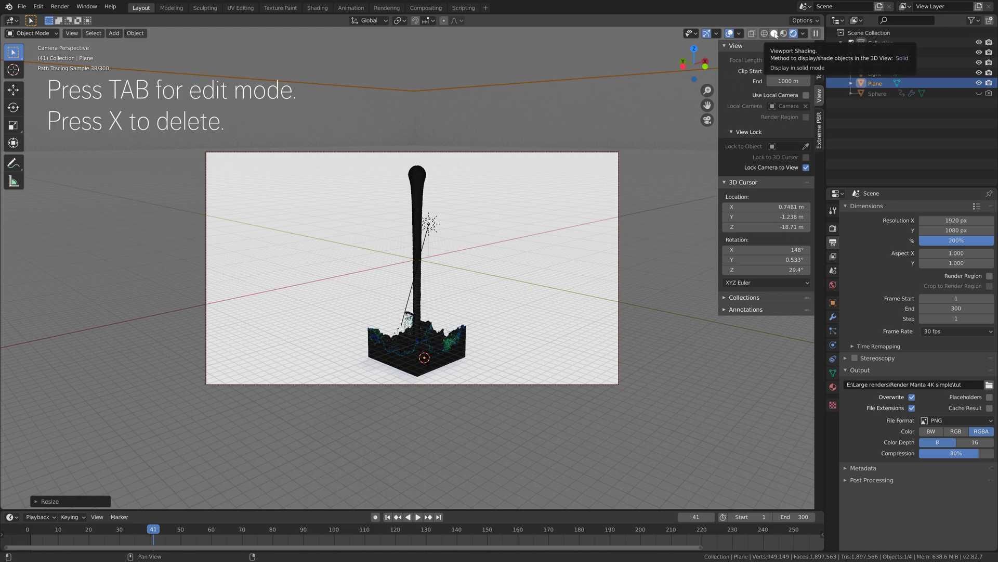
# In Solid view, delete the Plane's back-wall vertices in Edit Mode, leaving a flat floor
pyautogui.click(775, 33)
pyautogui.press('Tab')
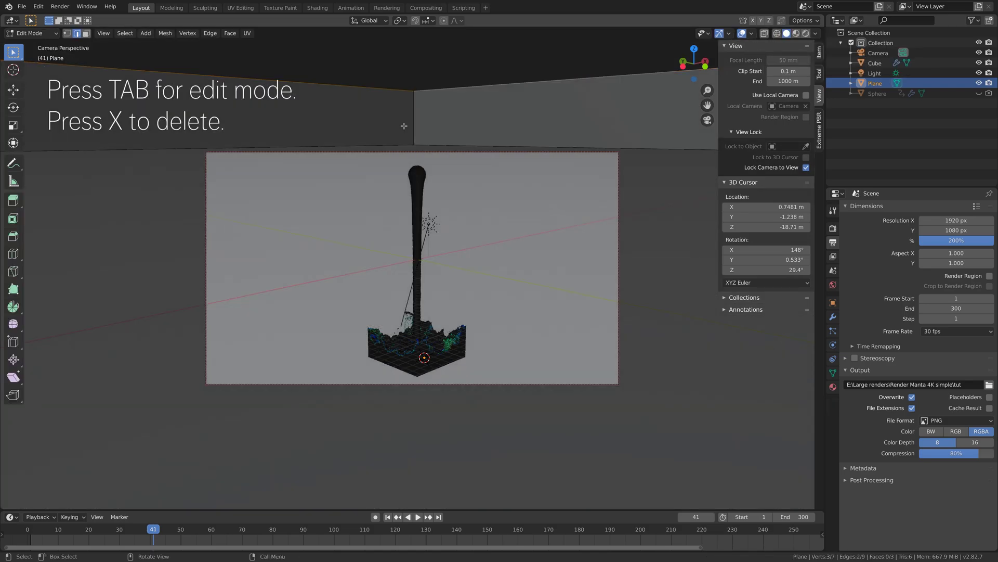
pyautogui.press('x')
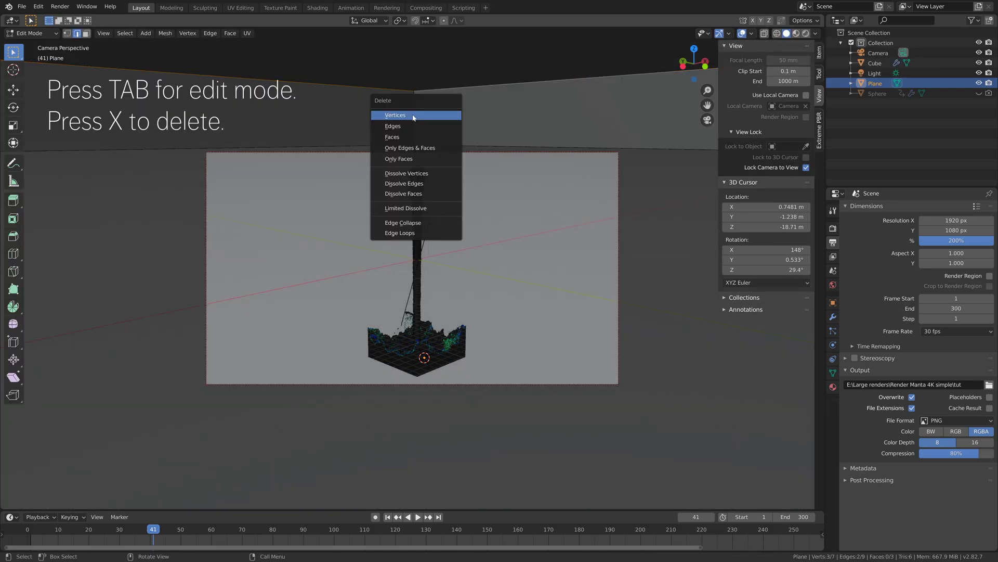
pyautogui.click(414, 115)
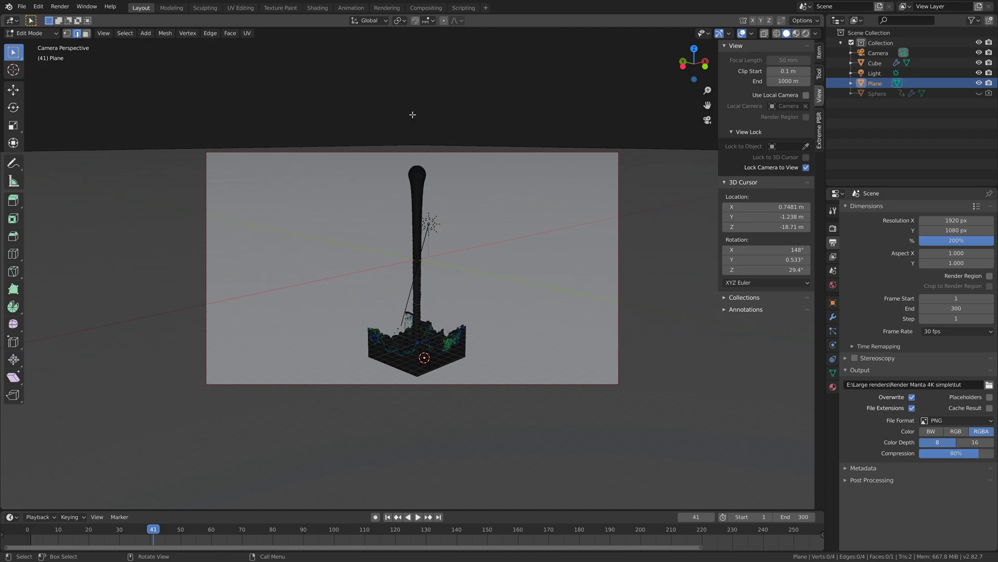
pyautogui.press('Tab')
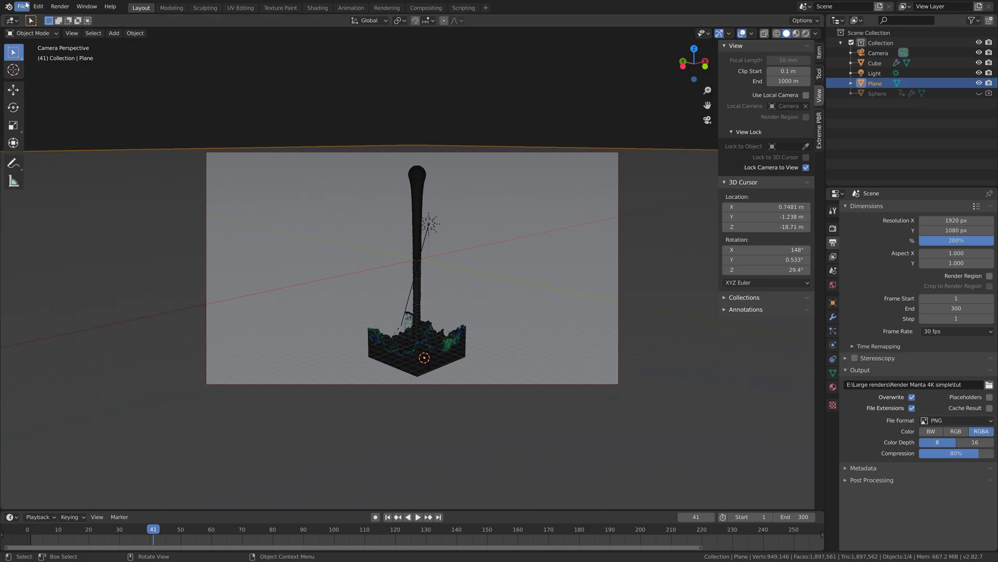
# Save the scene to test4.blend with Ctrl+S and bring up the Render menu
pyautogui.hotkey('ctrl', 's')
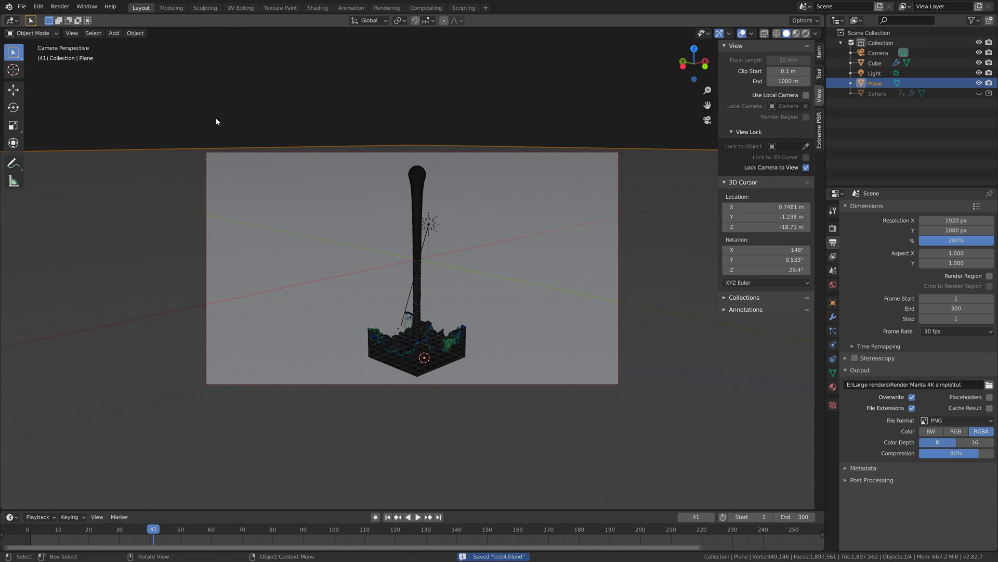
pyautogui.click(60, 6)
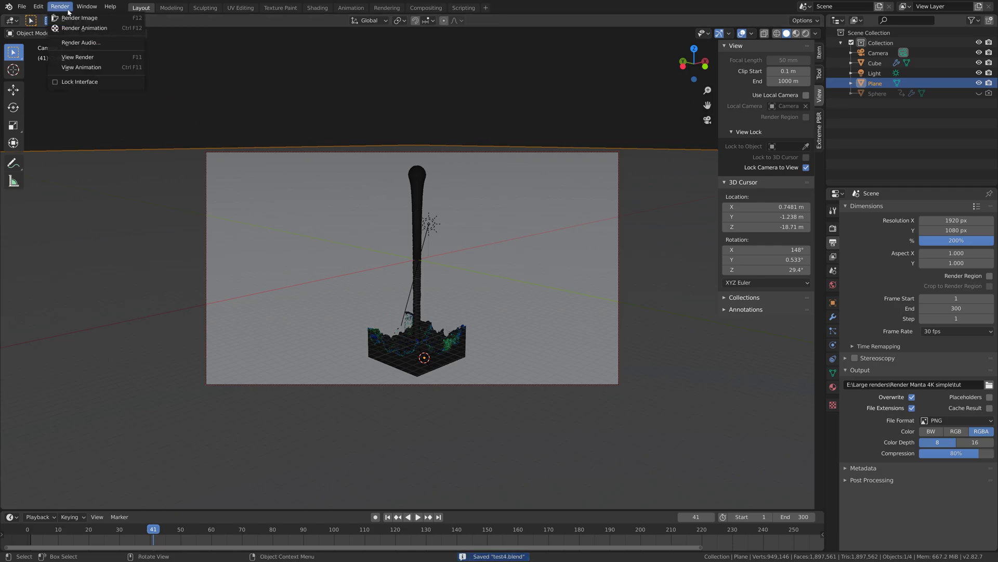